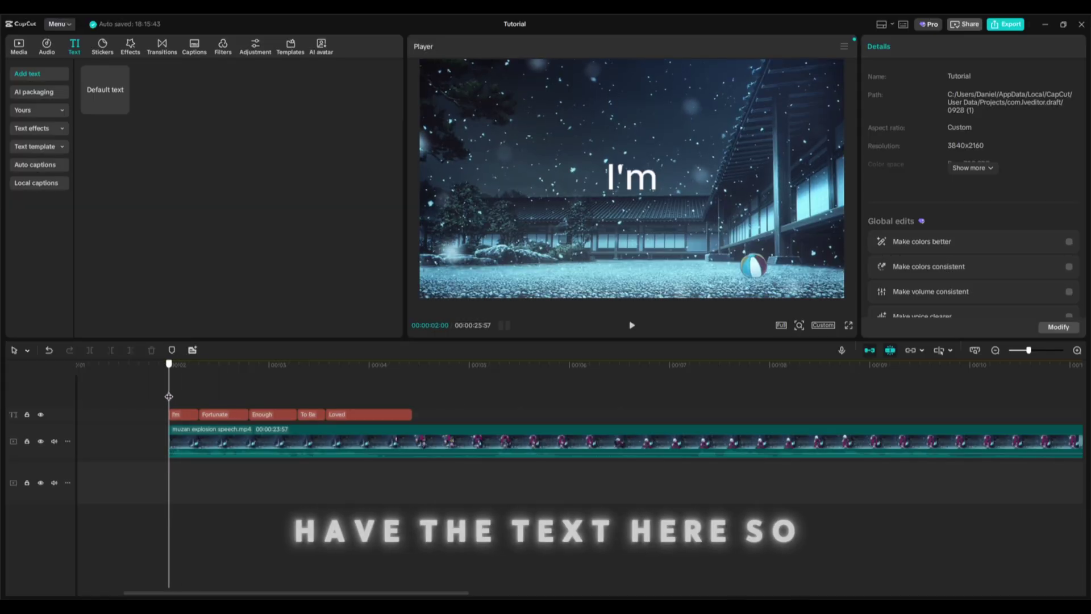
Stack the five text clips on separate tracks, extend the first four to the end of the Loved clip, and preview them.
key(space)
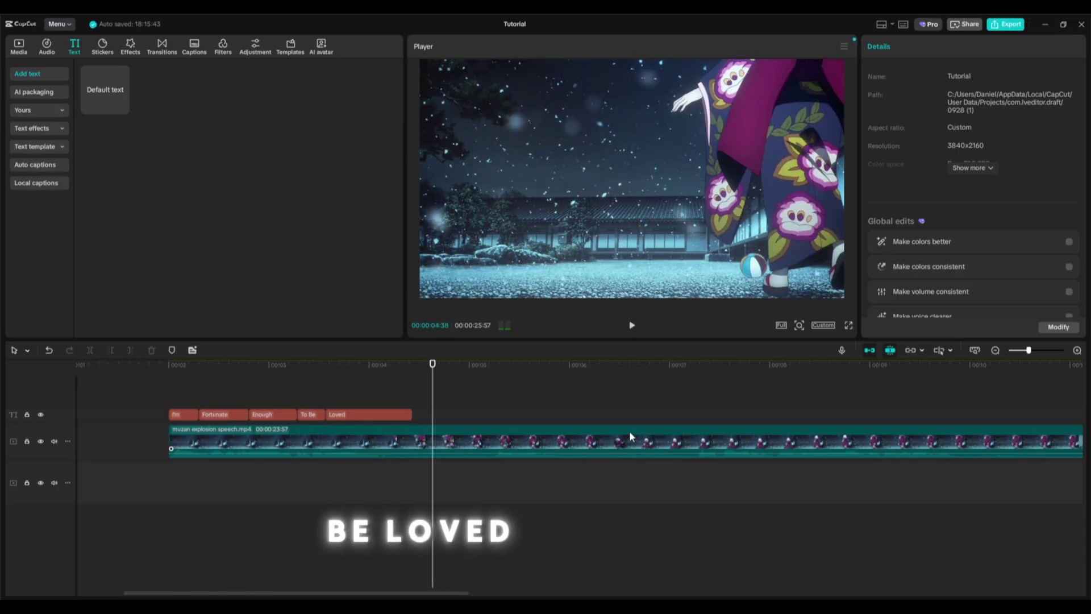
click(179, 395)
click(169, 397)
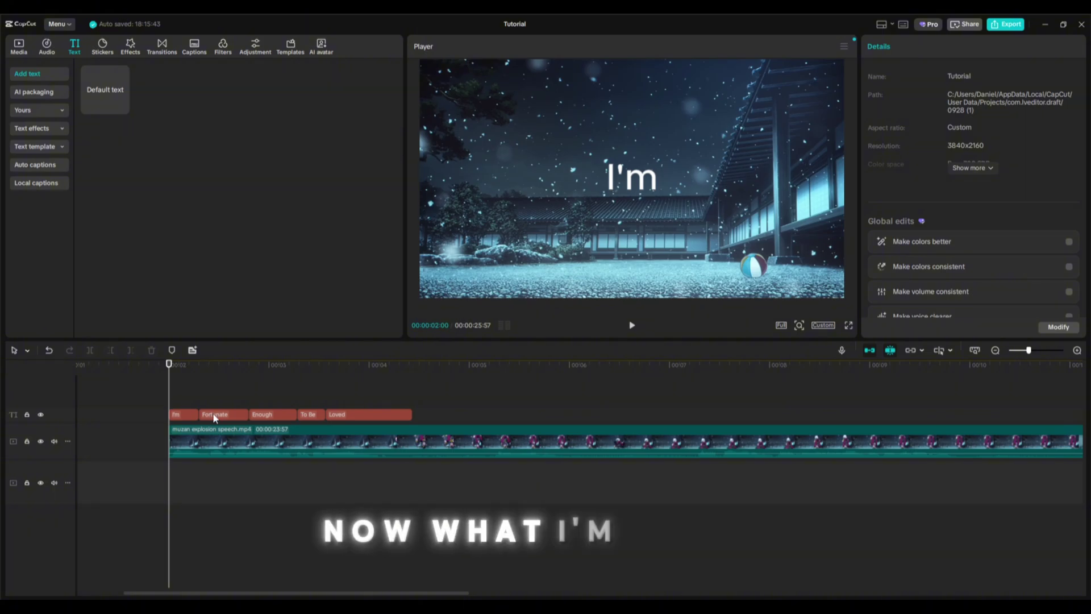
drag(214, 419, 261, 405)
drag(309, 441, 311, 404)
drag(364, 455, 411, 425)
drag(296, 441, 412, 446)
drag(247, 457, 412, 457)
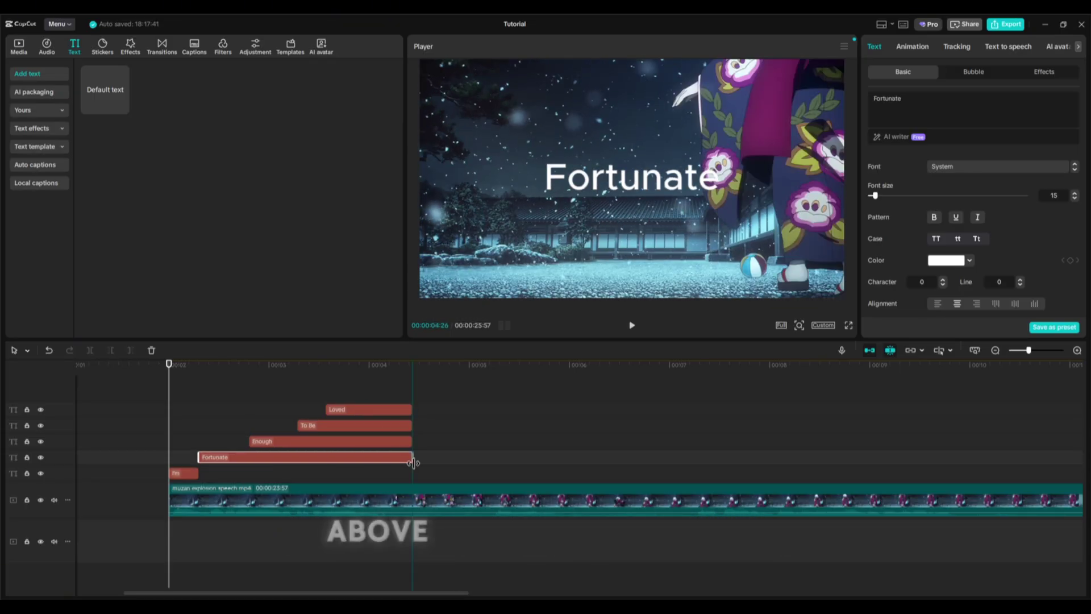
drag(197, 472, 412, 472)
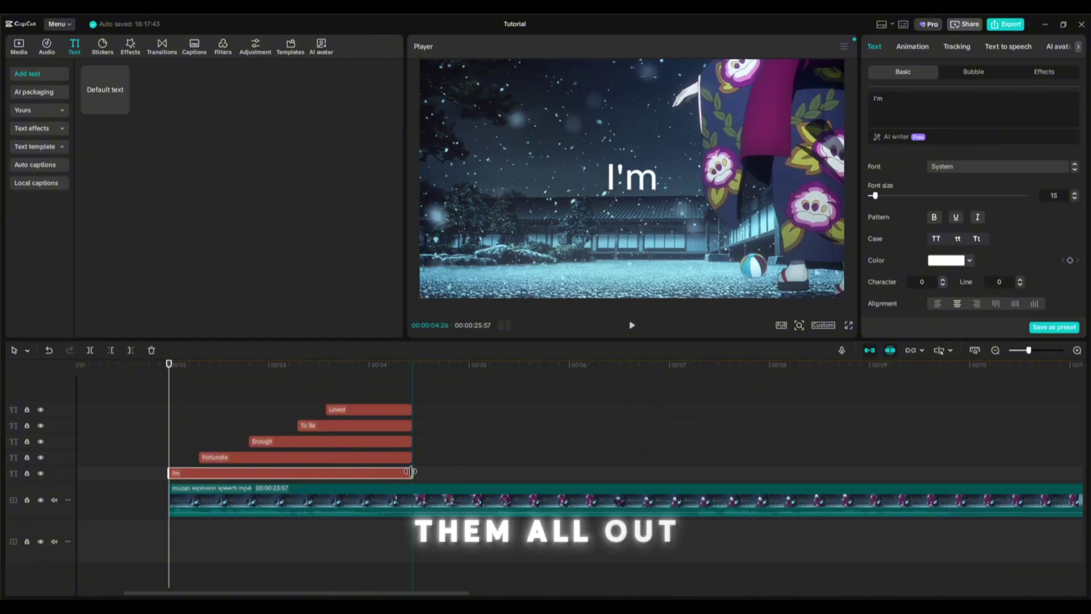
key(space)
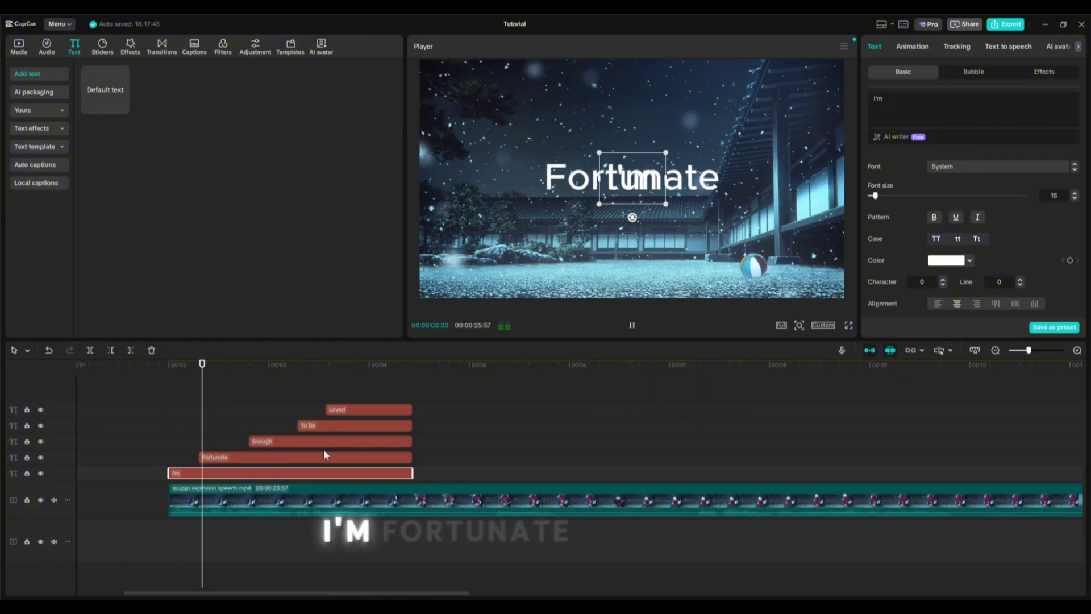
key(space)
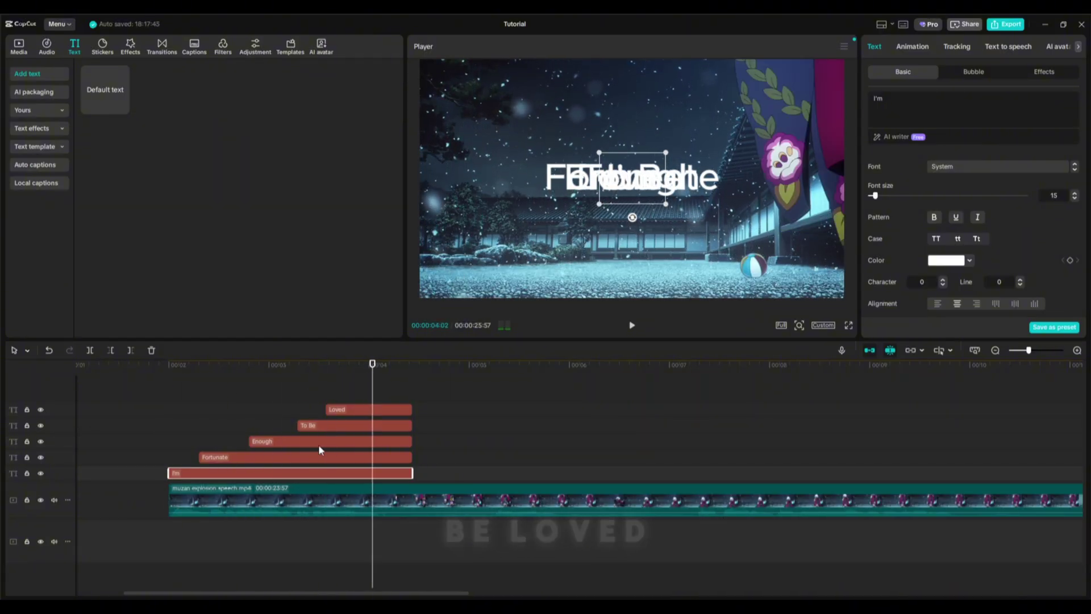
Search the video effects for player 3 and add the Player 3 effect to the timeline ahead of the text clips.
click(206, 425)
click(182, 421)
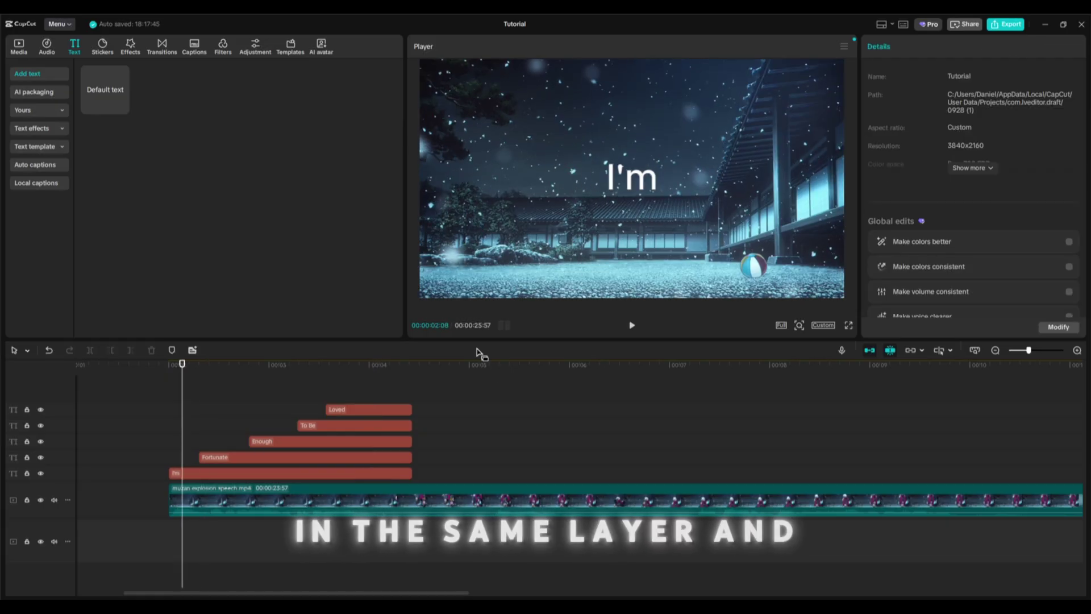
click(200, 472)
click(131, 47)
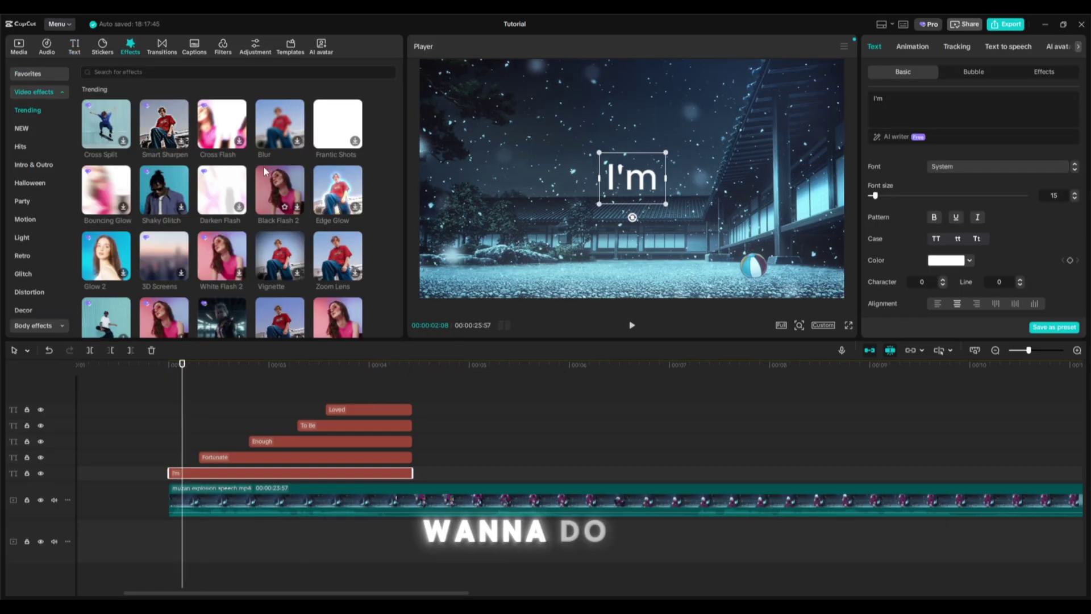
click(178, 73)
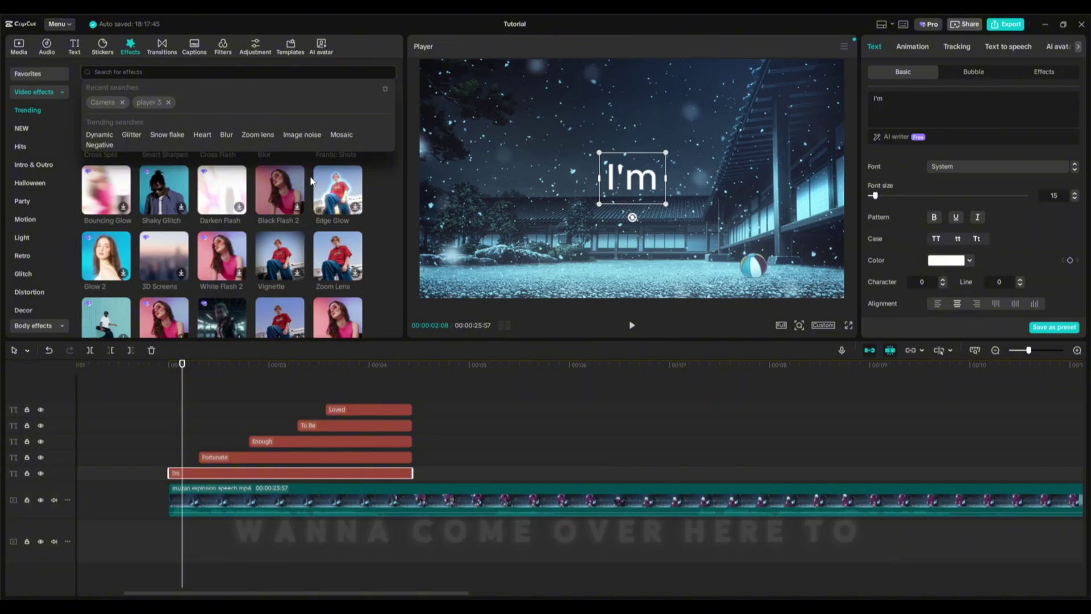
click(152, 103)
drag(106, 126, 154, 398)
drag(450, 409, 167, 415)
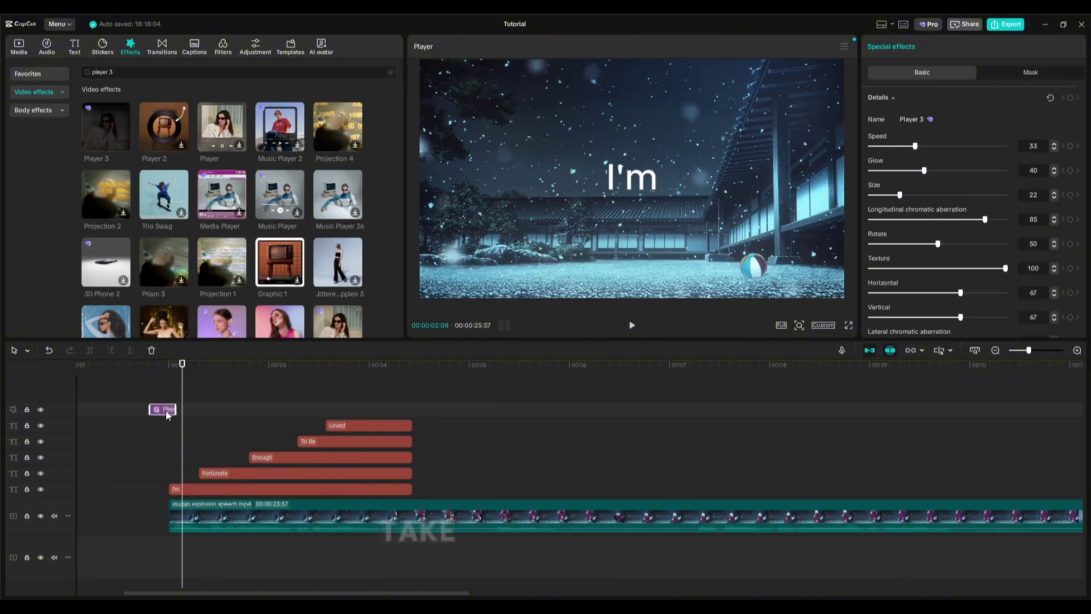
Move the I'm text to the upper left of the video frame and place Fortunate directly beneath it.
click(179, 489)
drag(628, 175, 508, 138)
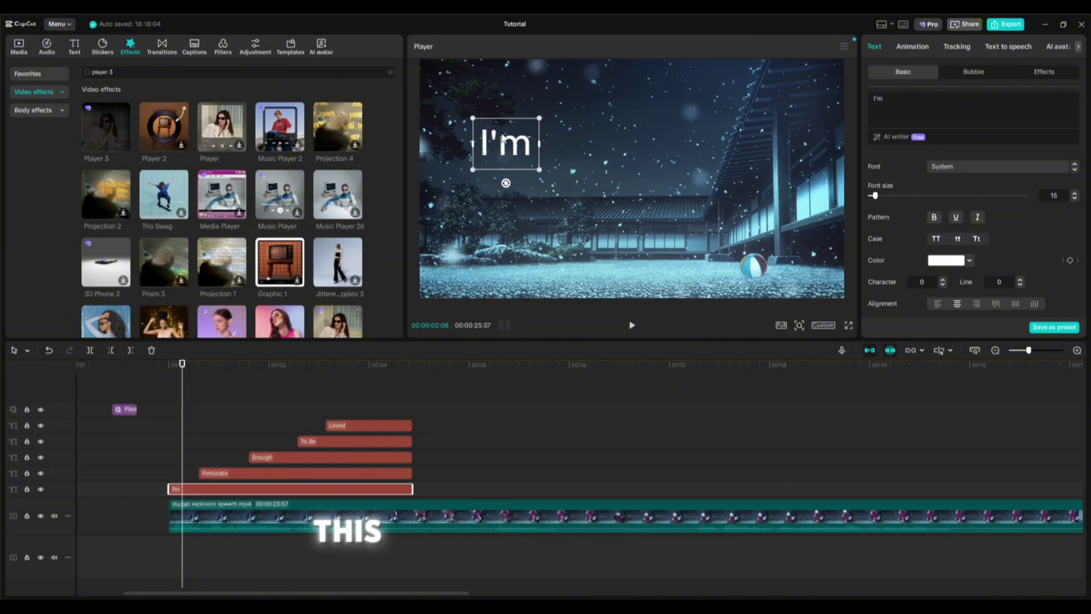
click(220, 454)
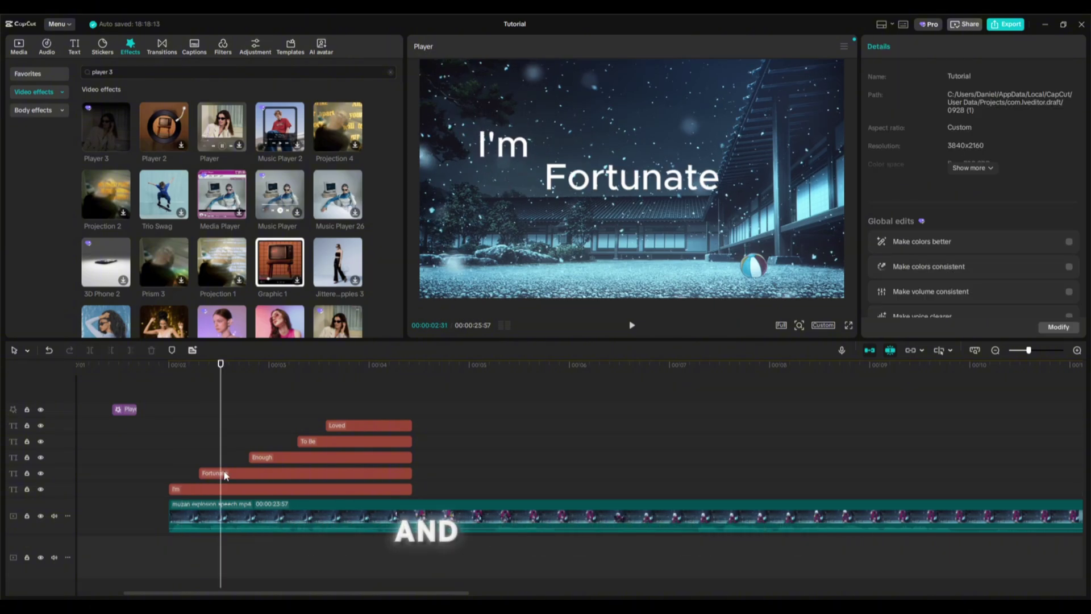
click(224, 474)
drag(656, 170, 528, 167)
click(511, 154)
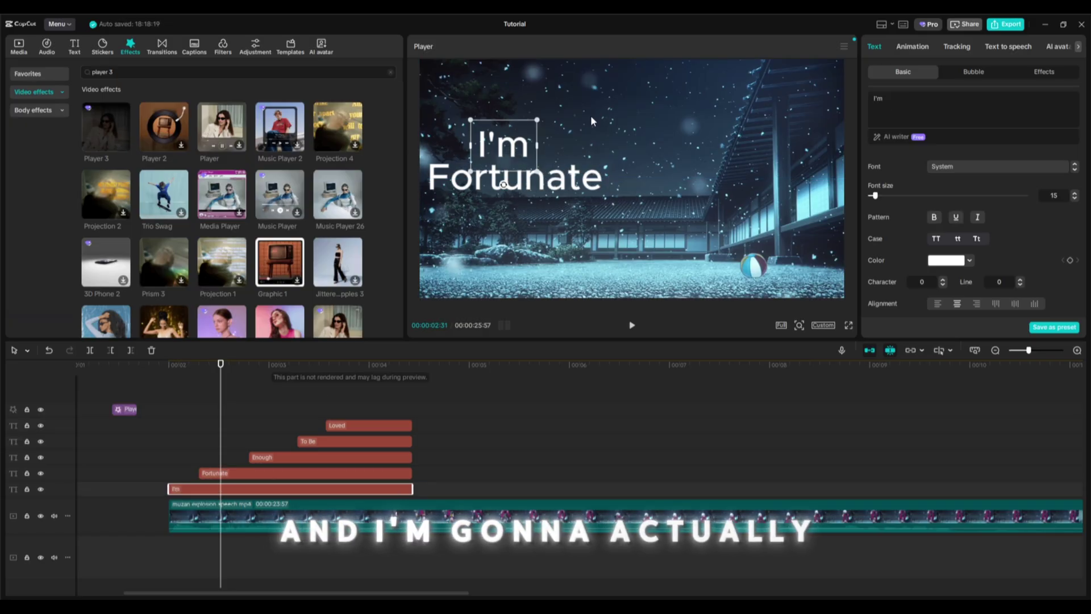
Place Enough near the bottom centre of the video frame and stack To Be above Loved on the right side.
click(258, 456)
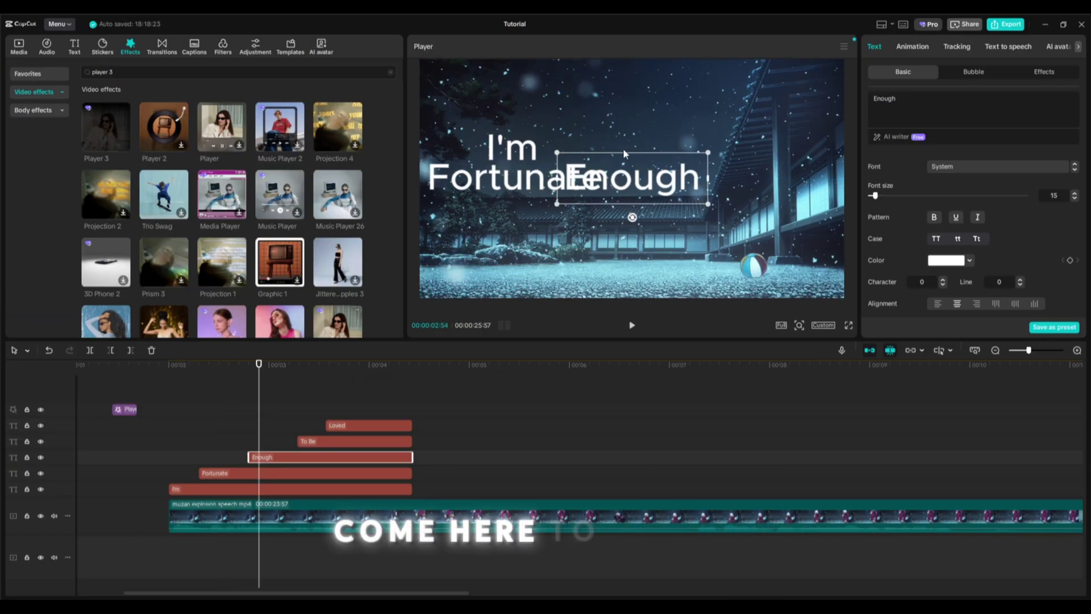
drag(632, 171, 629, 261)
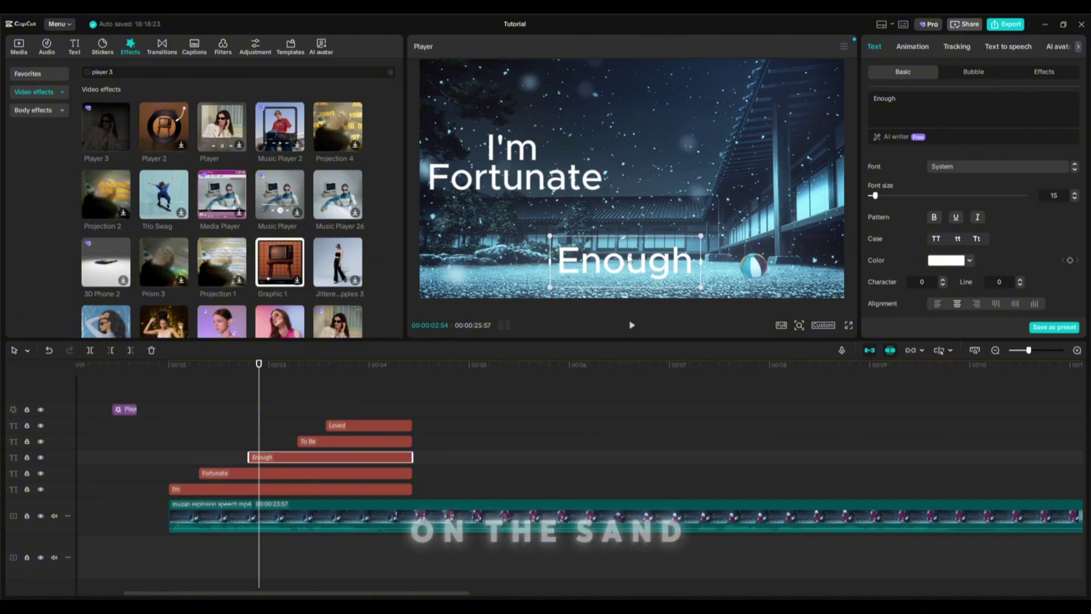
click(313, 441)
drag(655, 194, 778, 179)
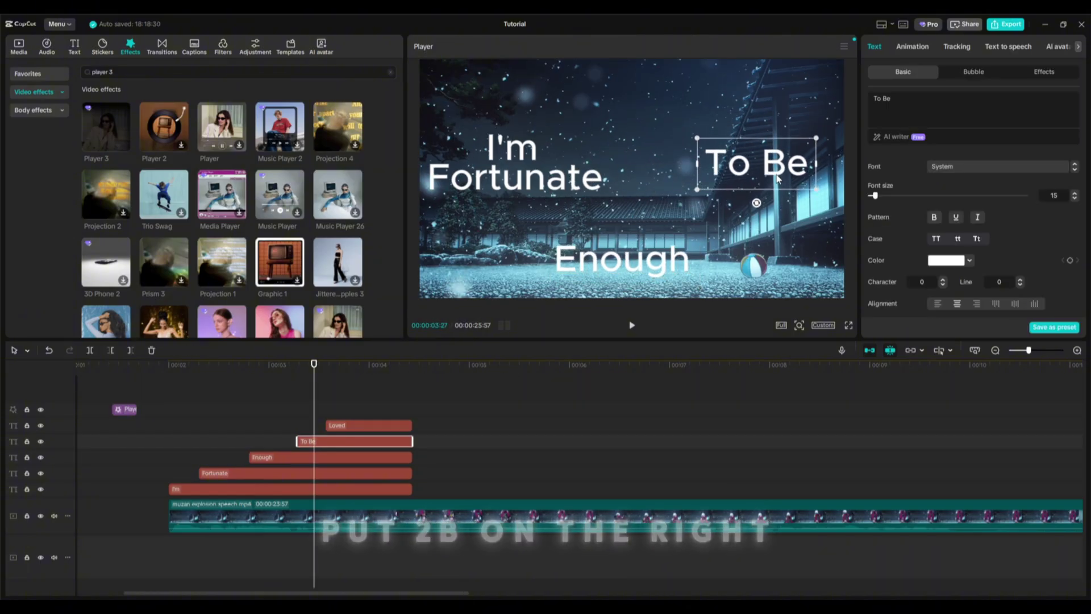
click(359, 404)
click(359, 425)
drag(647, 190, 776, 207)
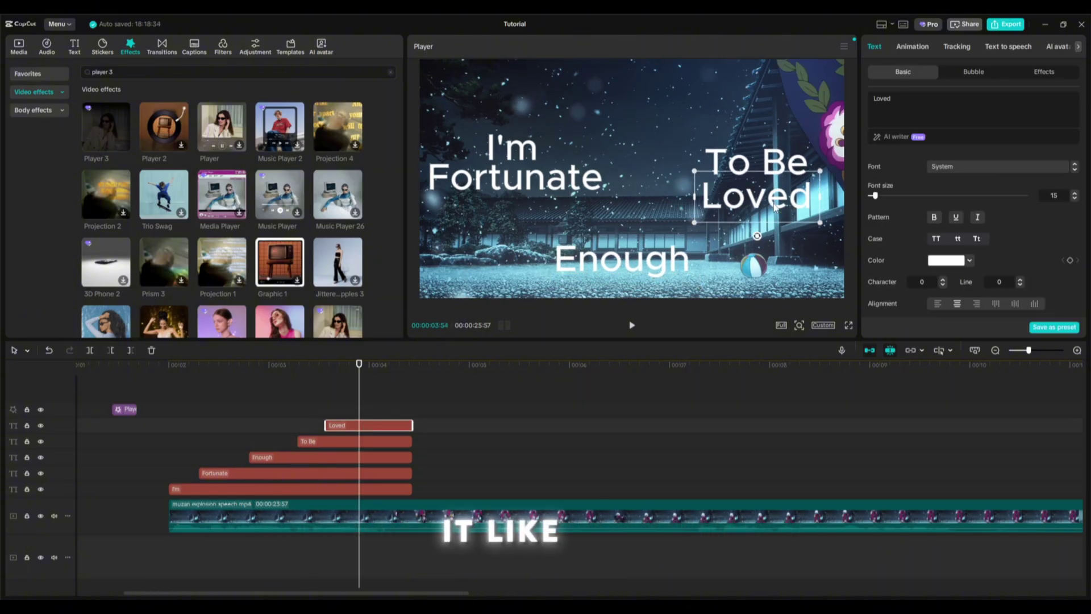
Set all five text clips to the RESOLVE font with a character spacing of 3.
click(244, 436)
drag(243, 438, 348, 436)
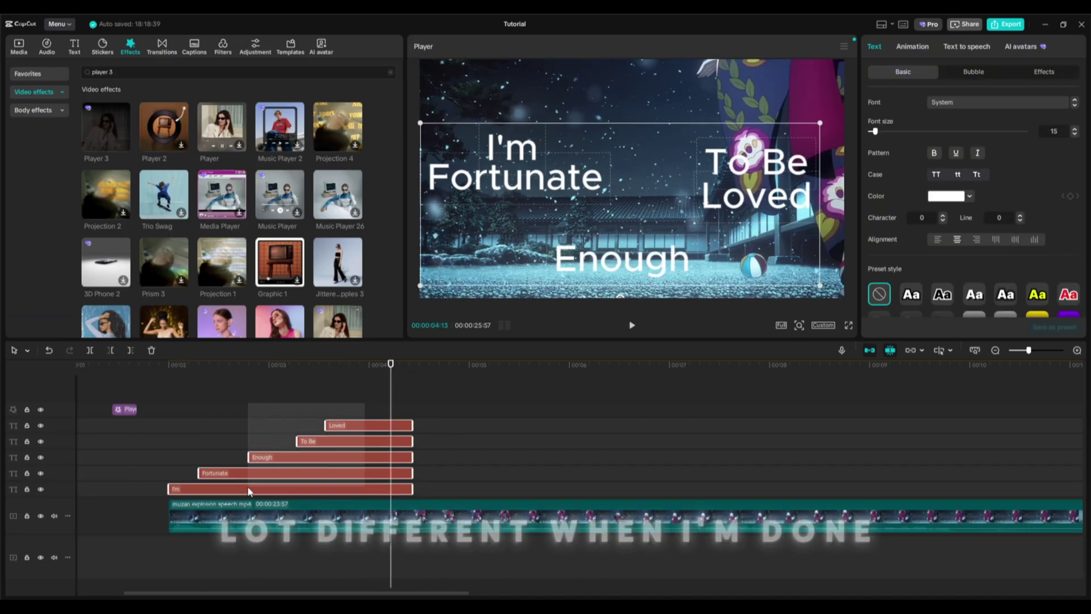
click(359, 403)
drag(414, 398, 253, 489)
click(969, 102)
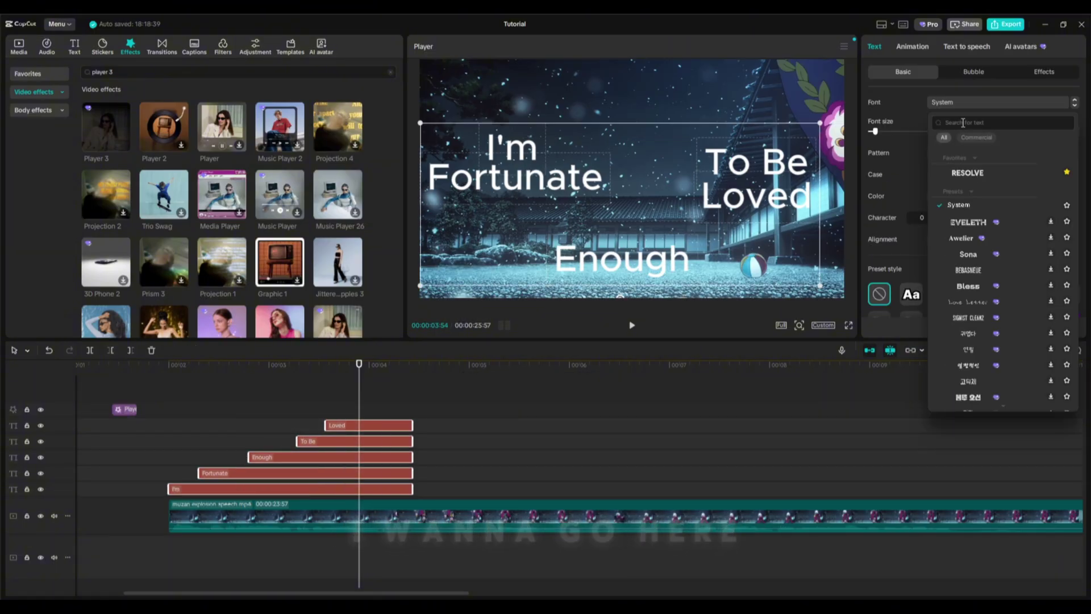
click(981, 173)
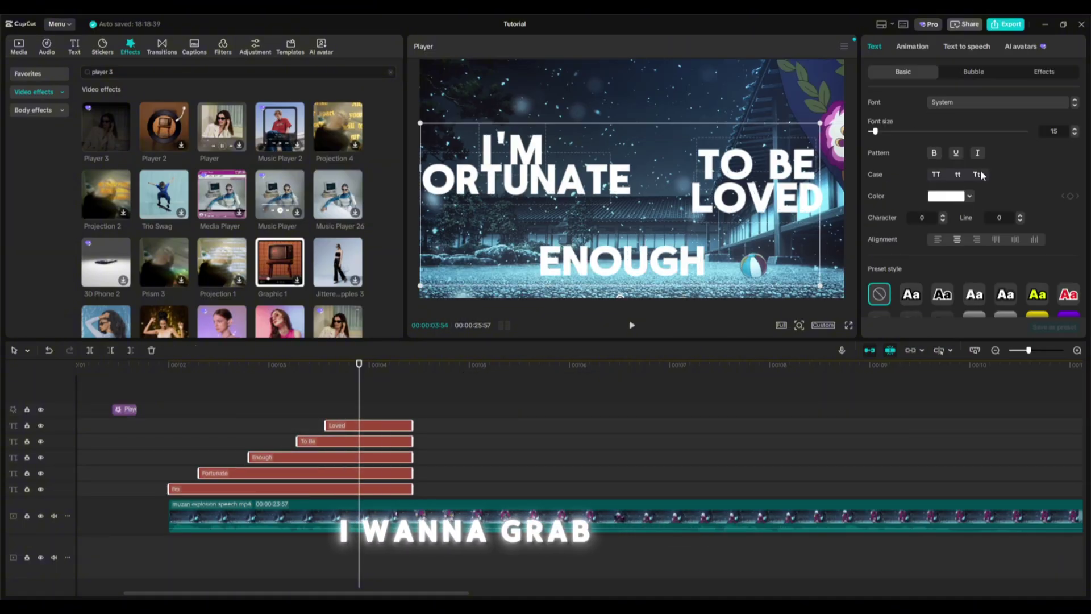
click(941, 216)
click(941, 216)
click(942, 215)
Scale down all five texts together and reposition the group within the video frame.
drag(600, 173, 631, 172)
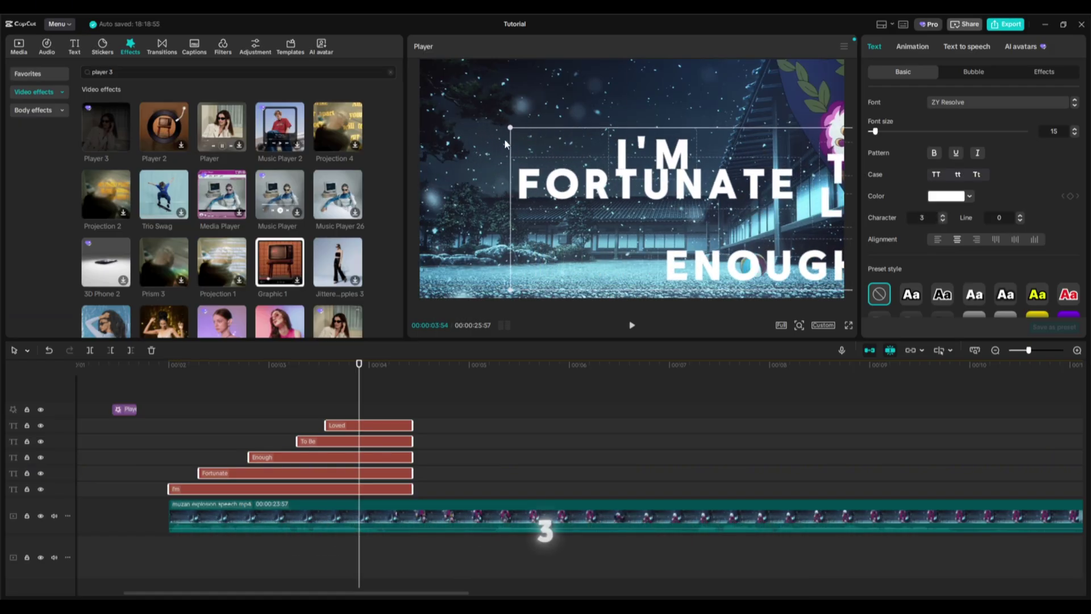
drag(510, 128, 565, 148)
drag(394, 401, 242, 506)
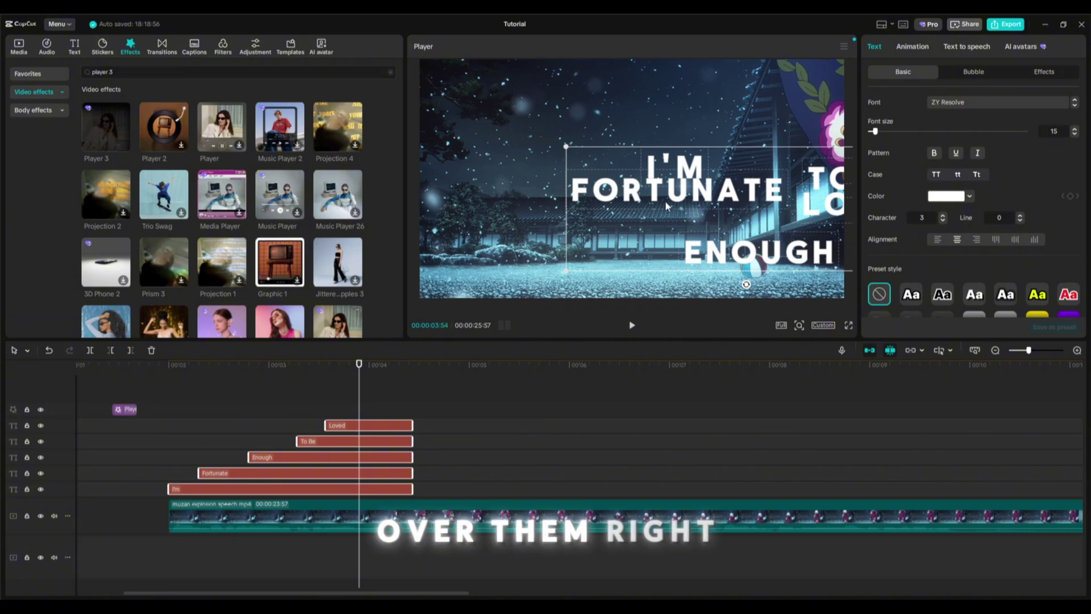
drag(666, 206, 549, 186)
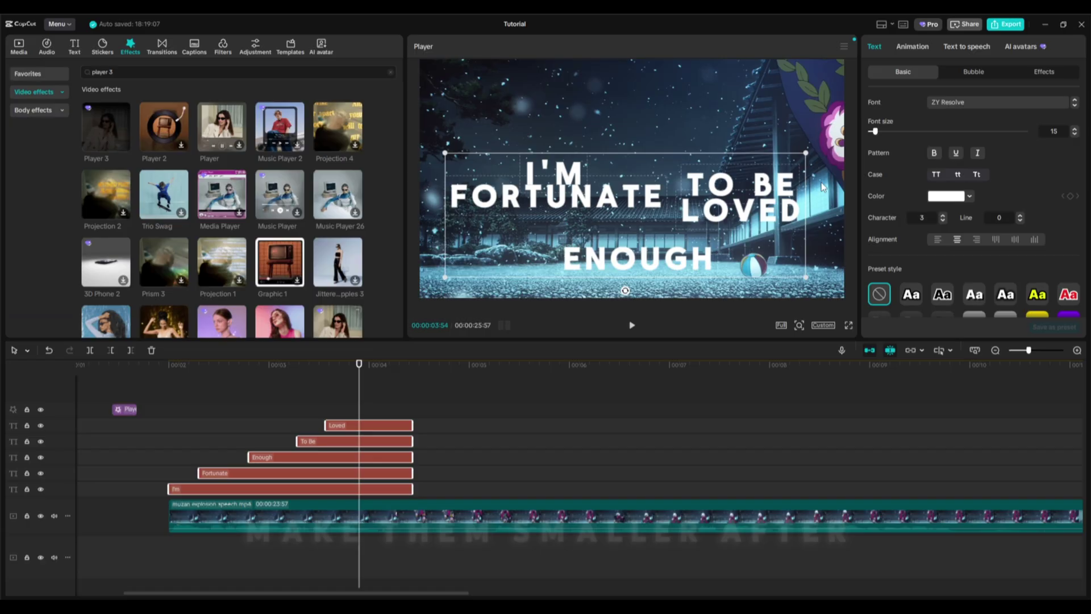
Shift Fortunate to the left edge of the video frame and centre I'm just above it.
click(211, 490)
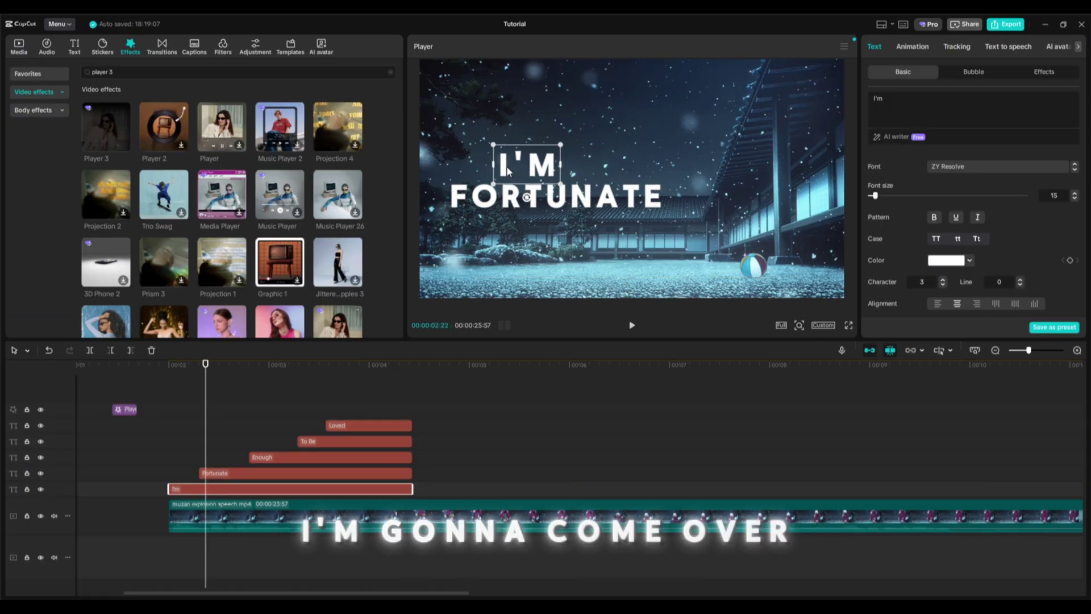
drag(508, 171, 505, 168)
drag(576, 195, 551, 195)
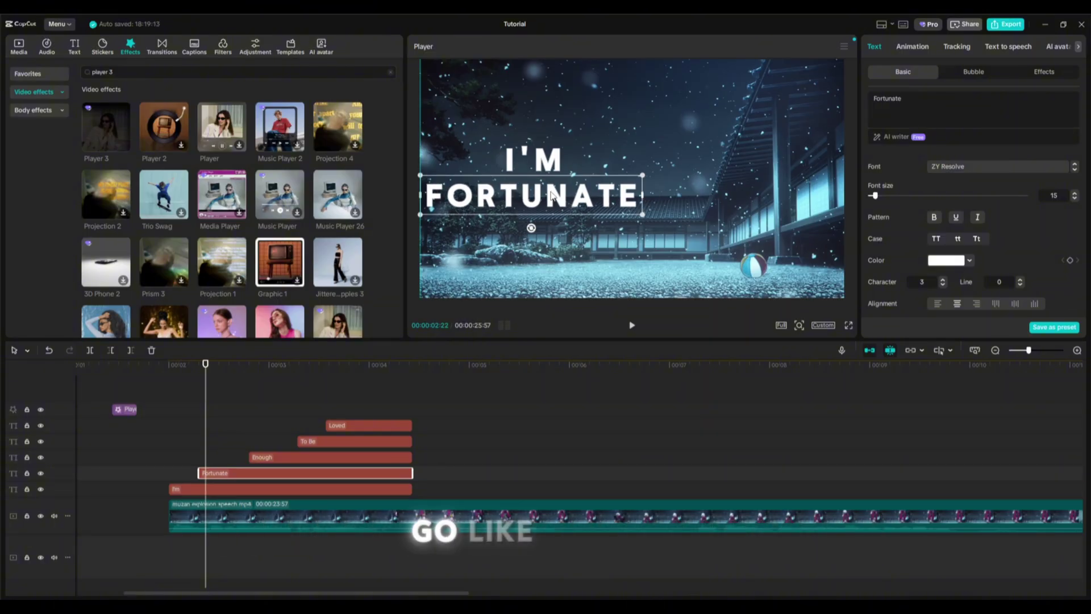
drag(529, 157, 521, 159)
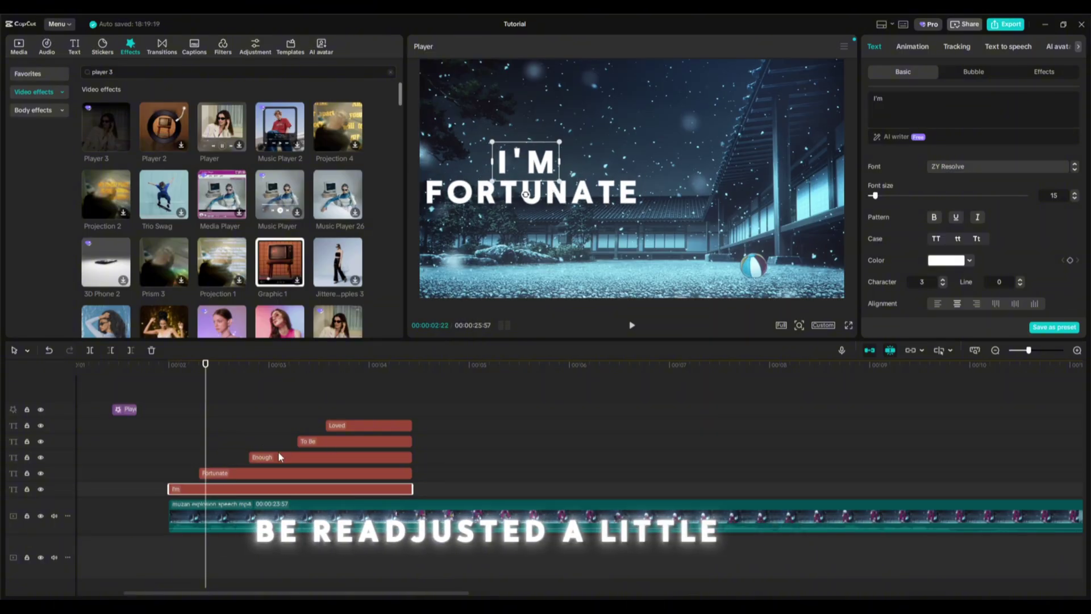
Nudge Enough slightly, move To Be and Loved further right in the video frame, and preview the layout from the start.
click(258, 457)
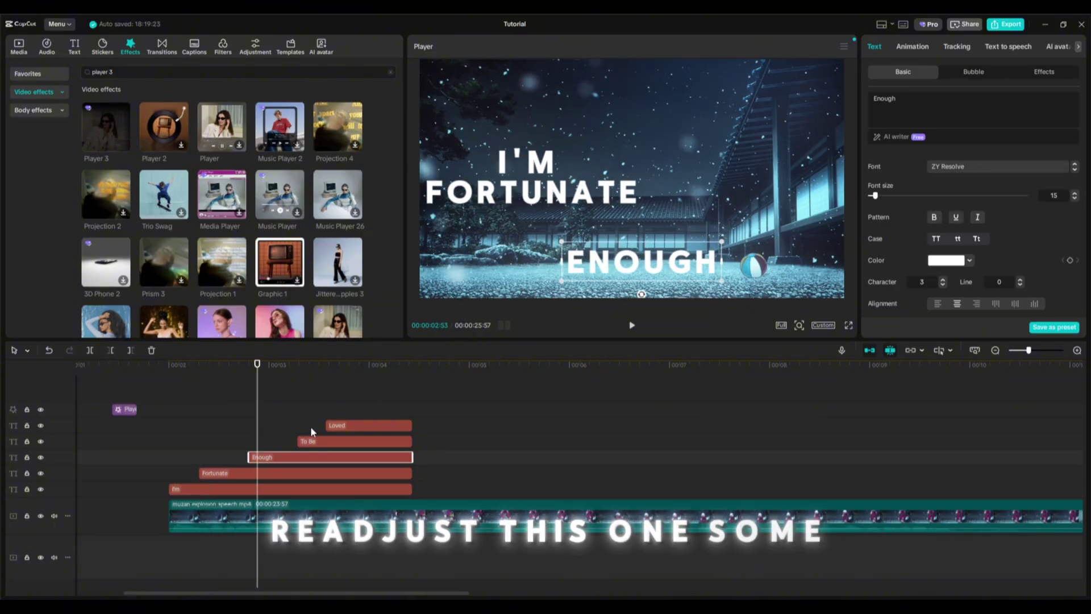
click(301, 441)
drag(734, 180, 757, 179)
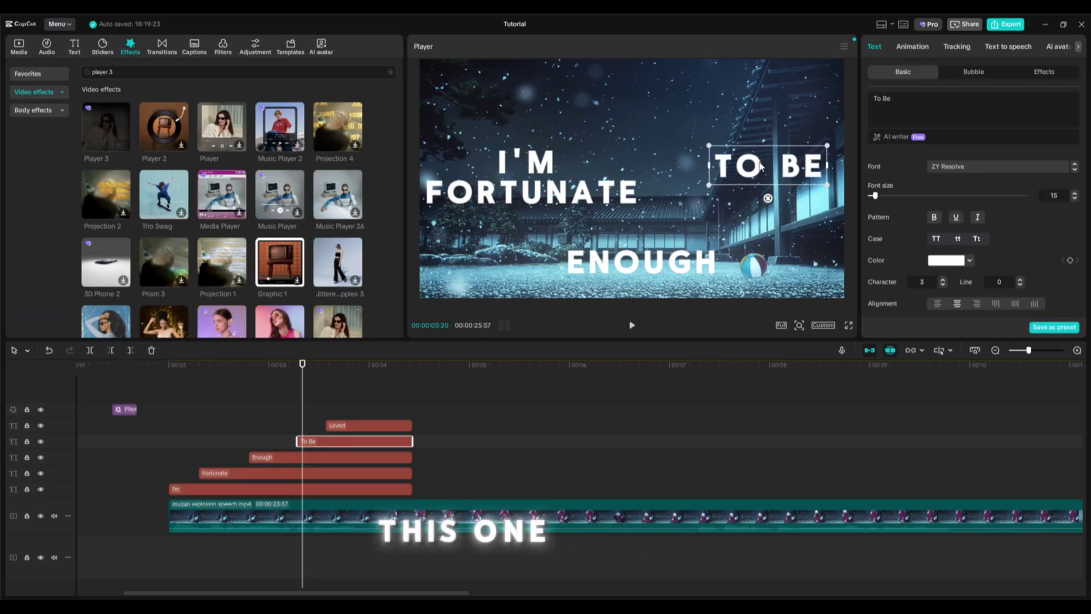
click(369, 425)
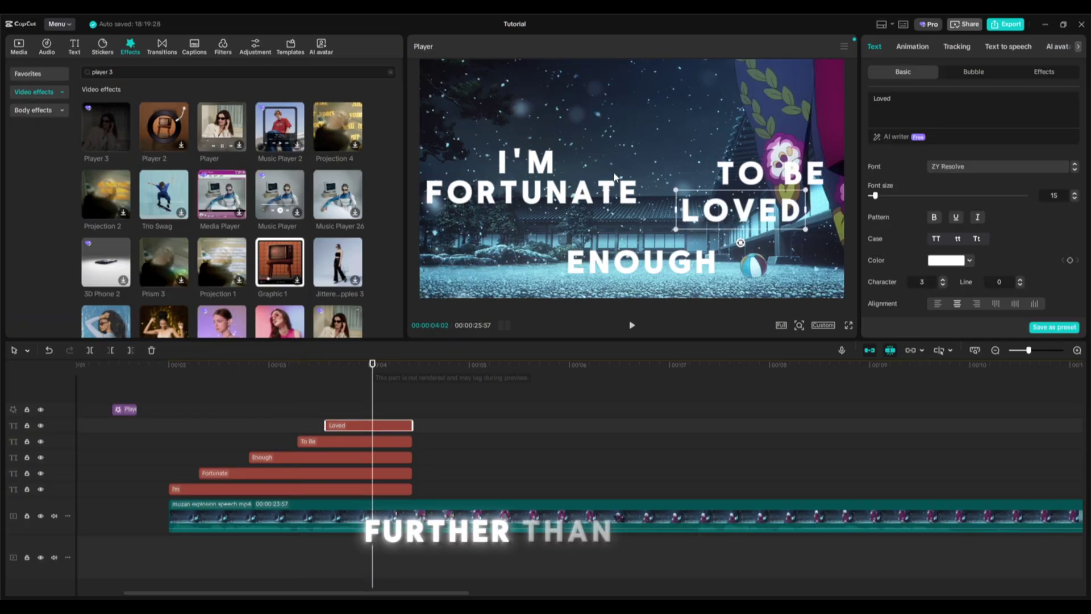
drag(751, 215, 784, 213)
drag(372, 364, 172, 372)
key(space)
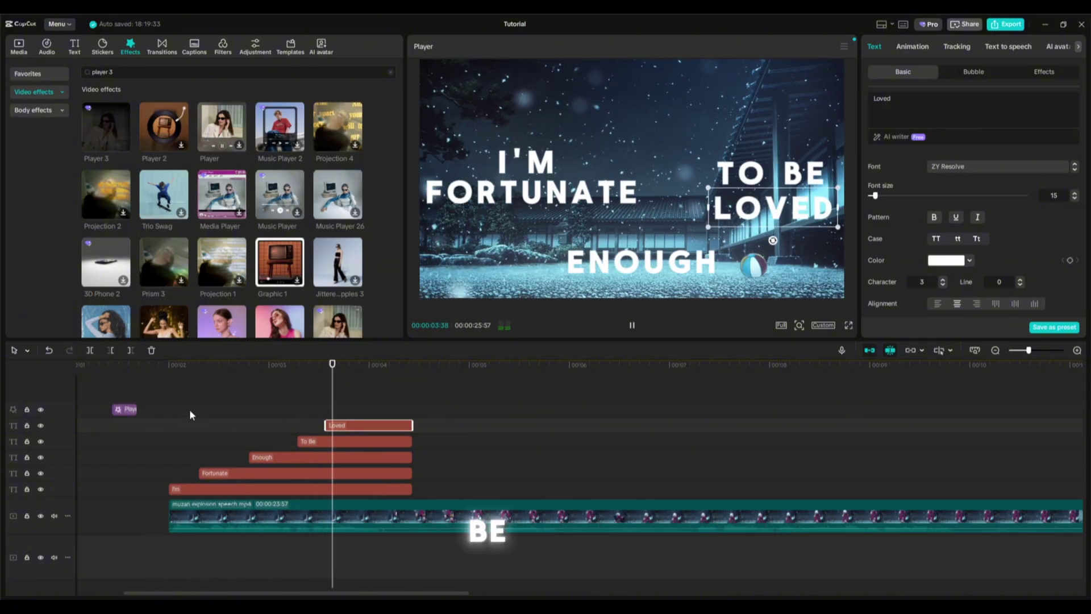
drag(181, 421, 170, 433)
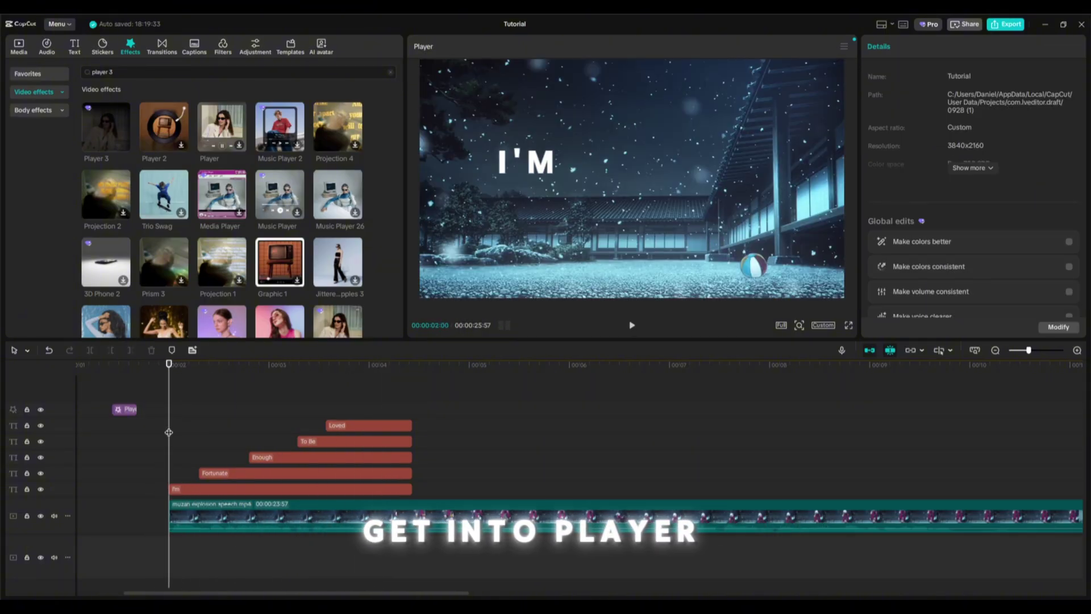
Move the Player 3 effect between the Fortunate and Enough tracks and stretch it from well before I'm to the texts' end.
drag(110, 403, 177, 483)
click(146, 382)
drag(146, 385, 210, 407)
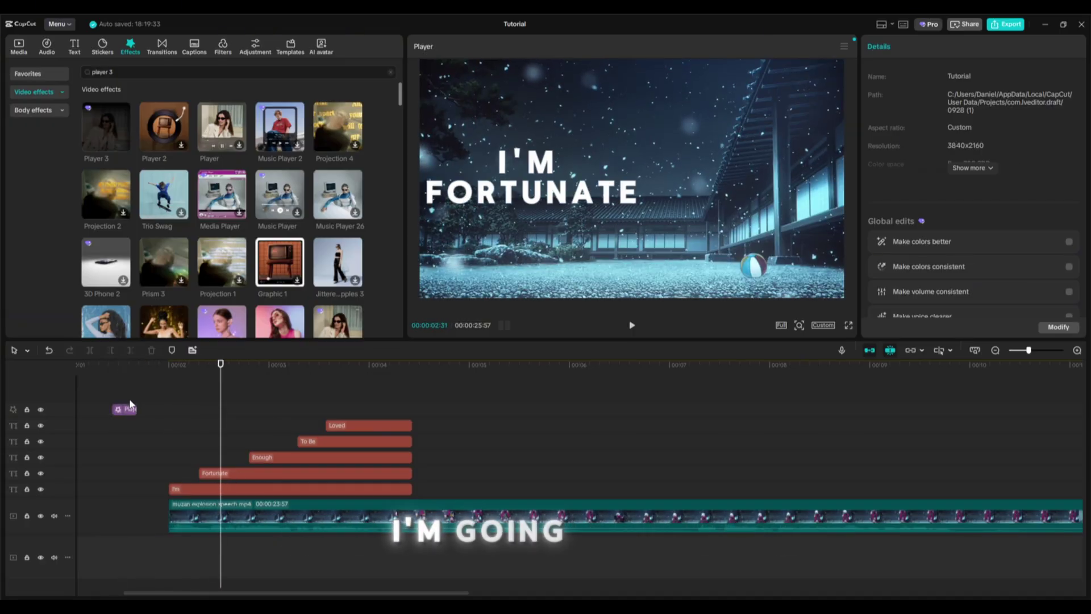
drag(130, 405, 413, 457)
drag(162, 456, 129, 453)
drag(151, 444, 214, 453)
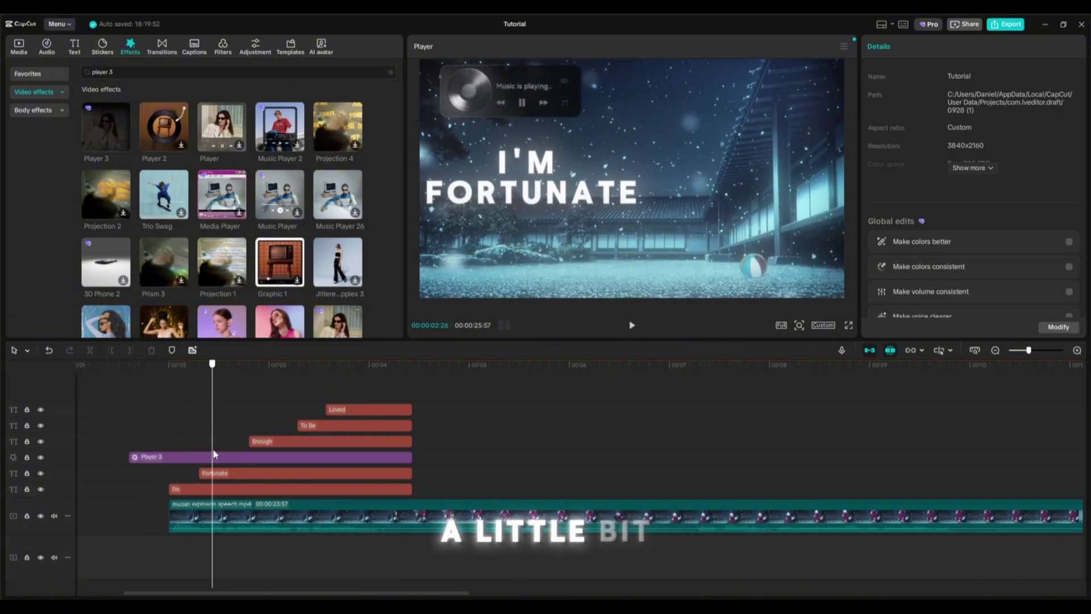
drag(130, 457, 99, 454)
mouse_move(173, 447)
mouse_down()
mouse_move(191, 445)
mouse_move(173, 448)
mouse_up()
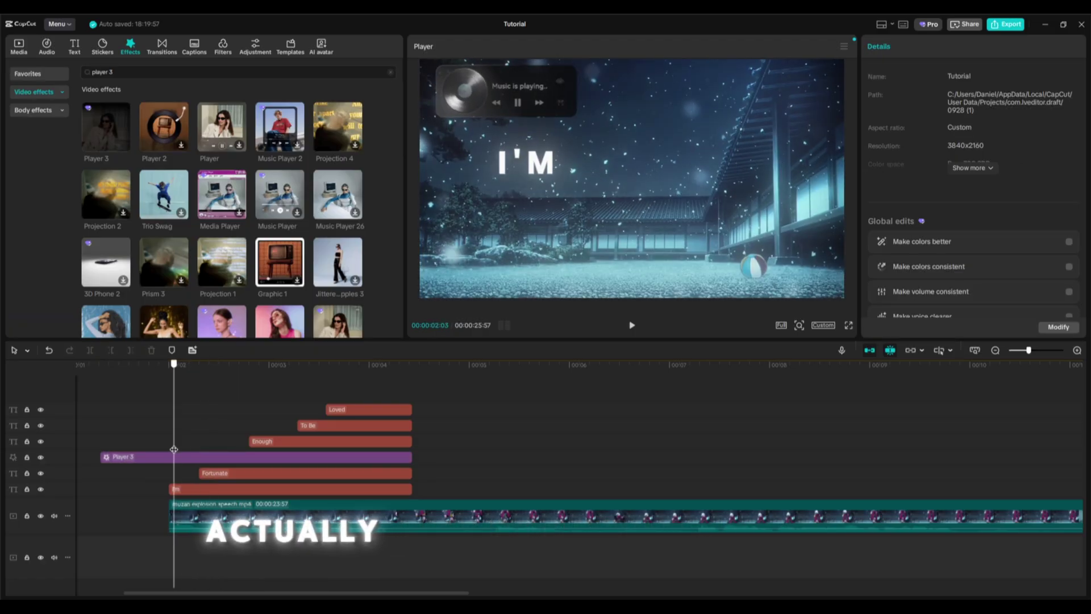
Set the Player 3 effect's Texture to 0.
click(169, 458)
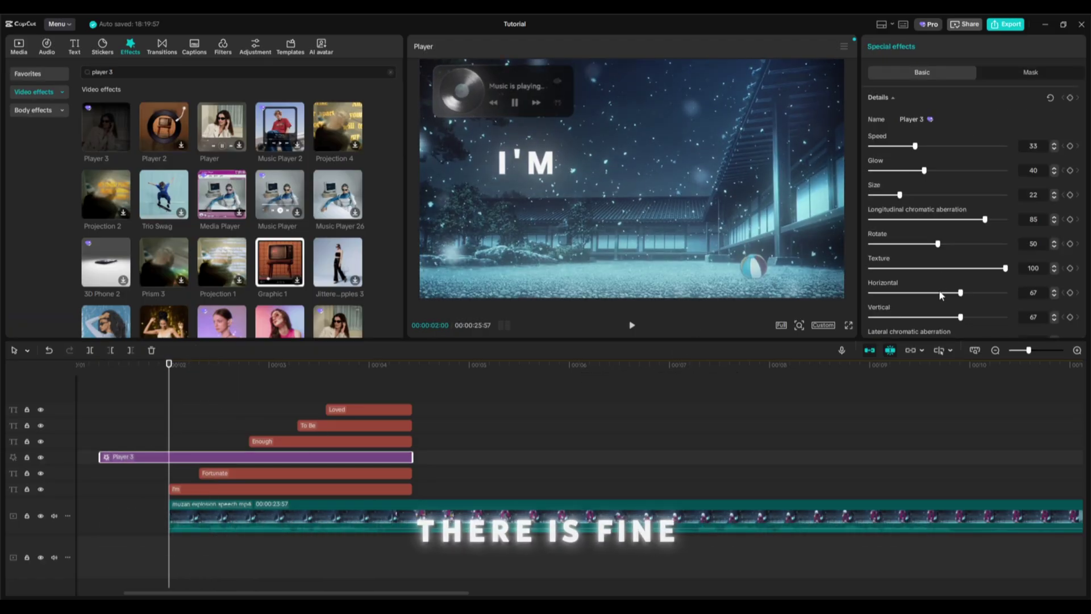
drag(982, 267, 661, 278)
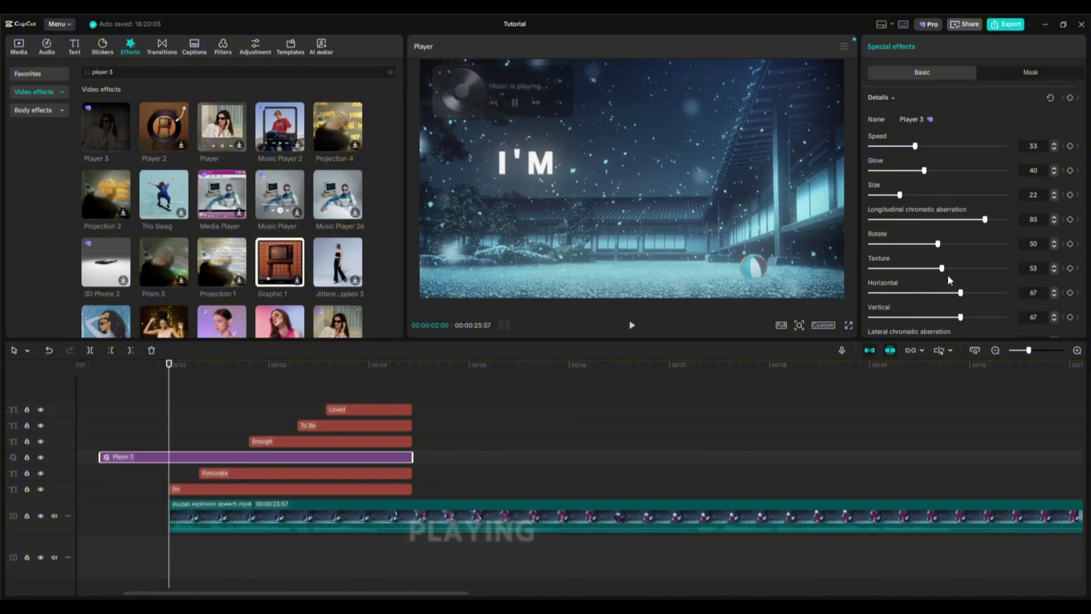
Combine the I'm and Fortunate texts with the Player 3 effect into one compound clip.
drag(180, 436, 220, 491)
click(192, 434)
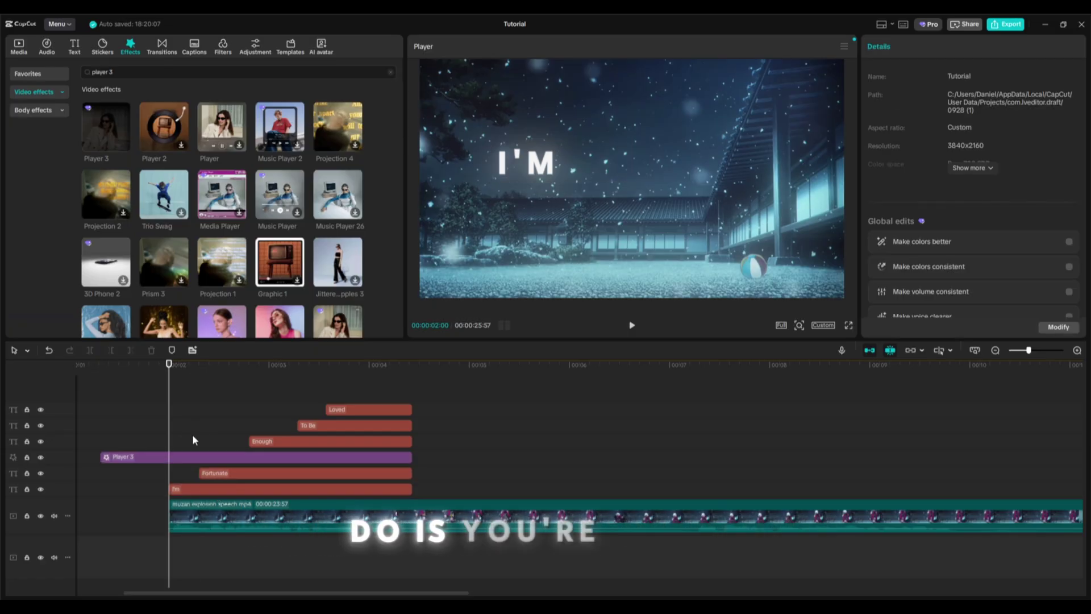
drag(172, 433, 229, 489)
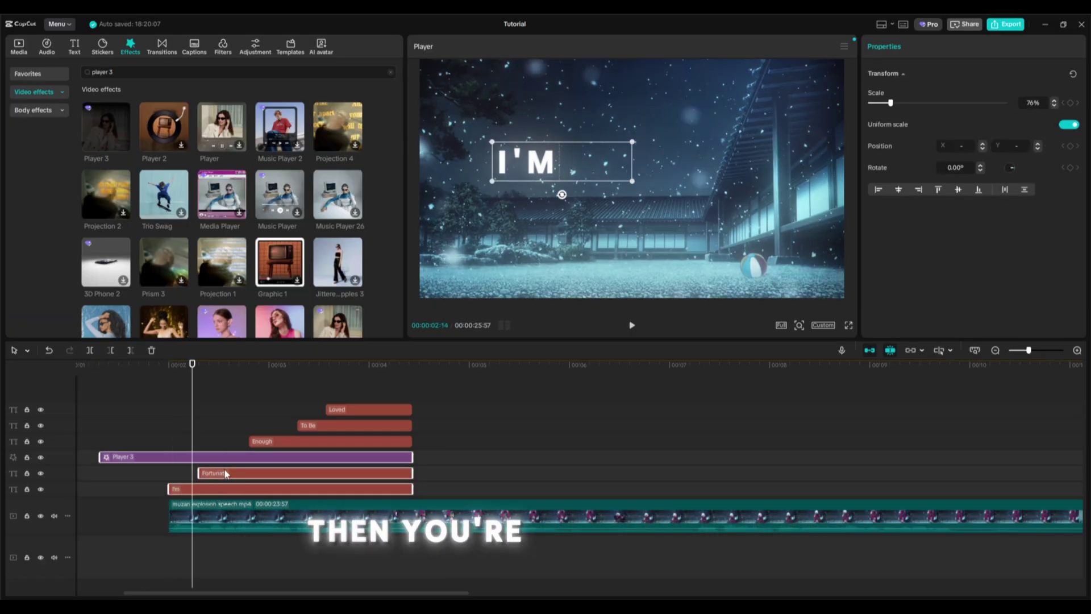
key(alt+g)
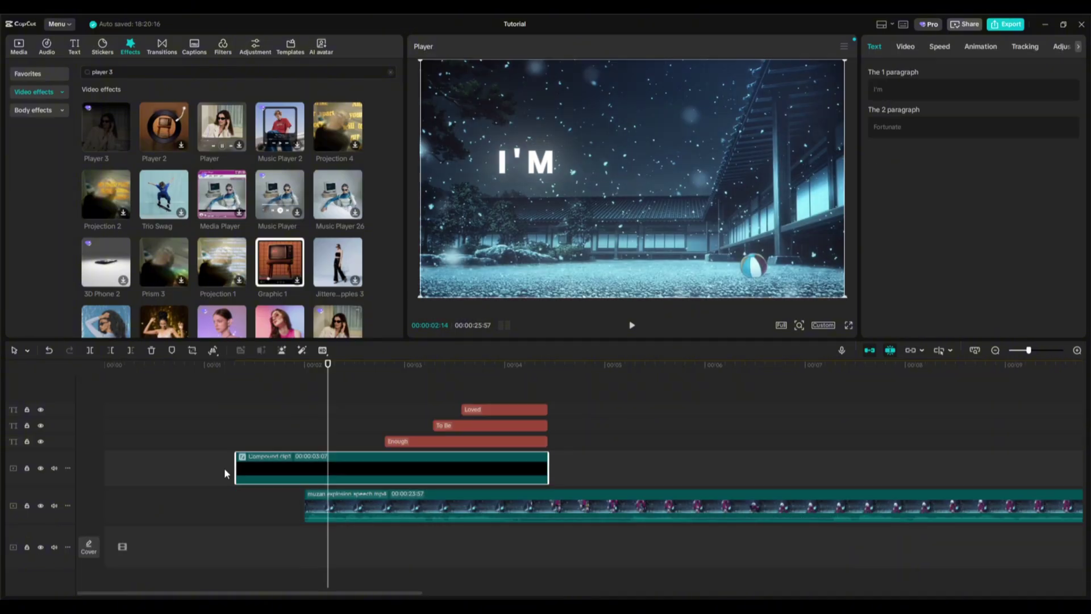
Split the compound clip at the start of the anime video and delete the part before it.
drag(330, 441, 305, 446)
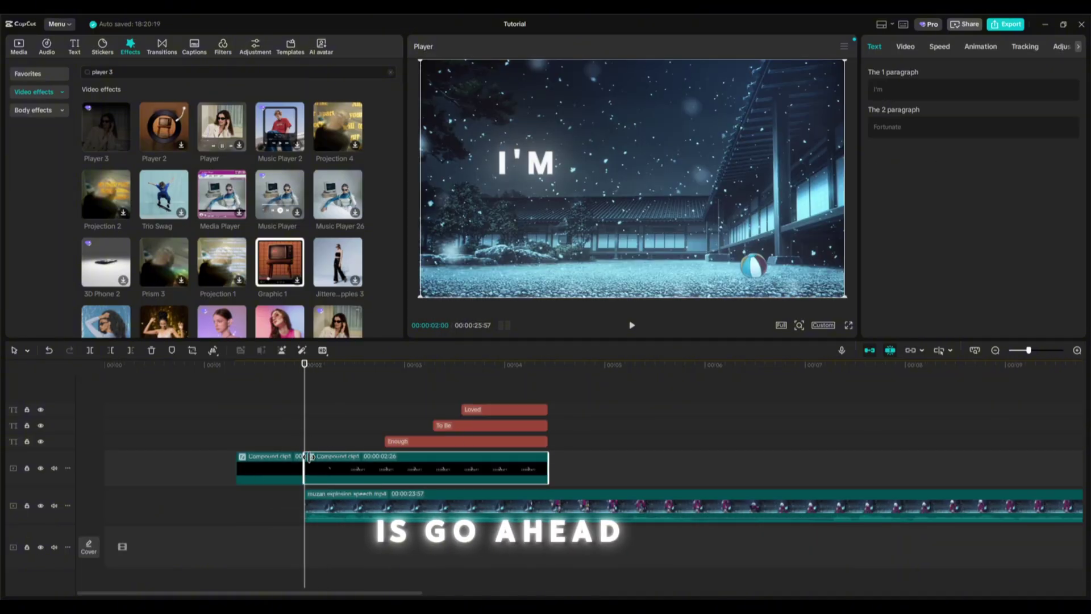
click(281, 465)
key(Delete)
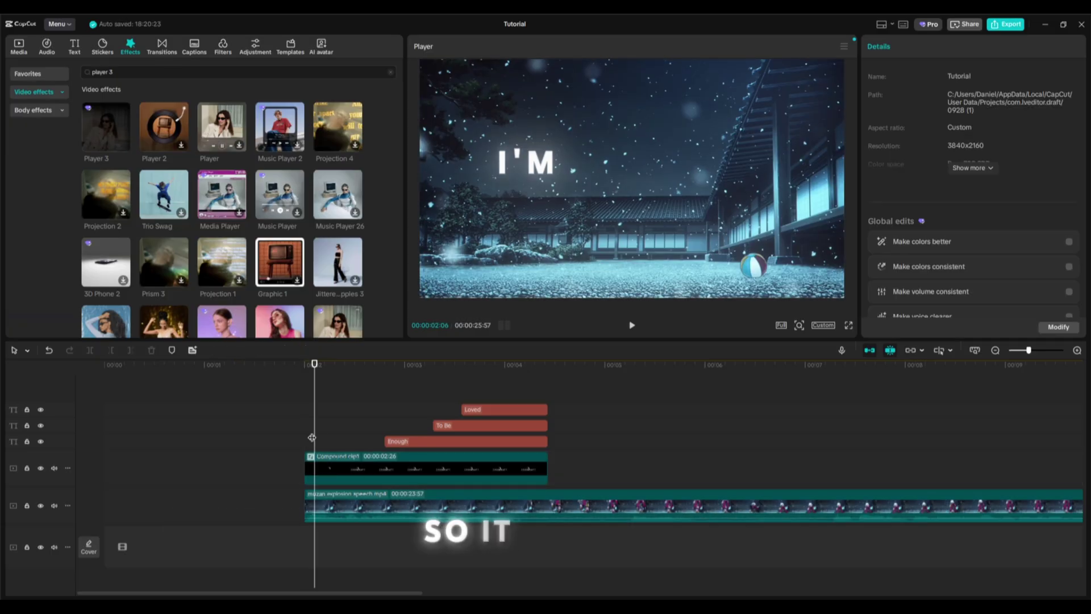
Open the compound clip, review the Player 3 effect's settings at the start of I'm, and return to the main timeline.
click(307, 438)
double_click(344, 469)
click(189, 401)
drag(189, 401, 175, 429)
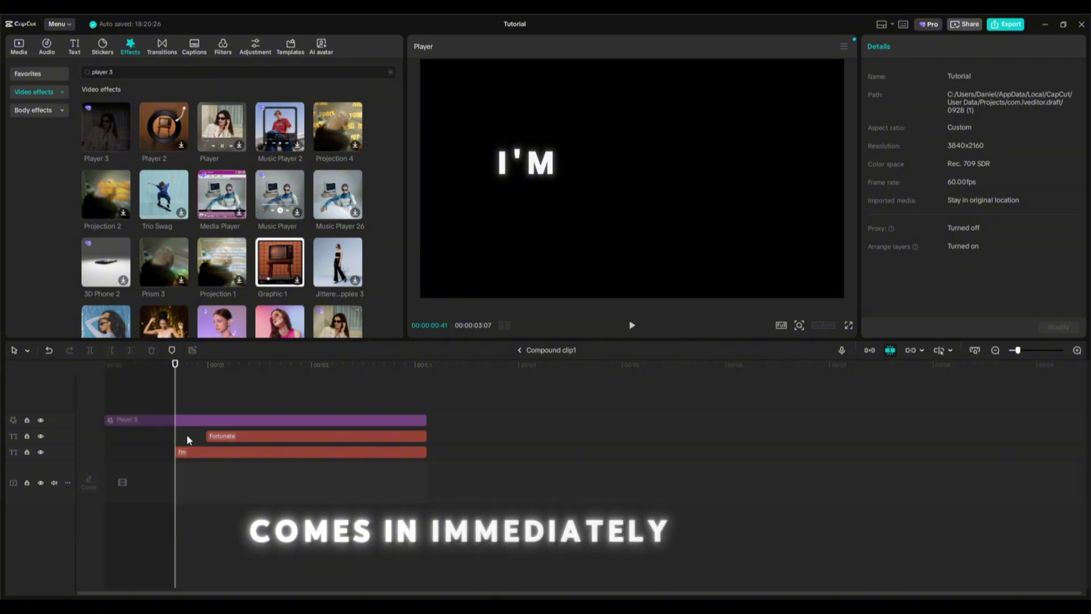
click(188, 420)
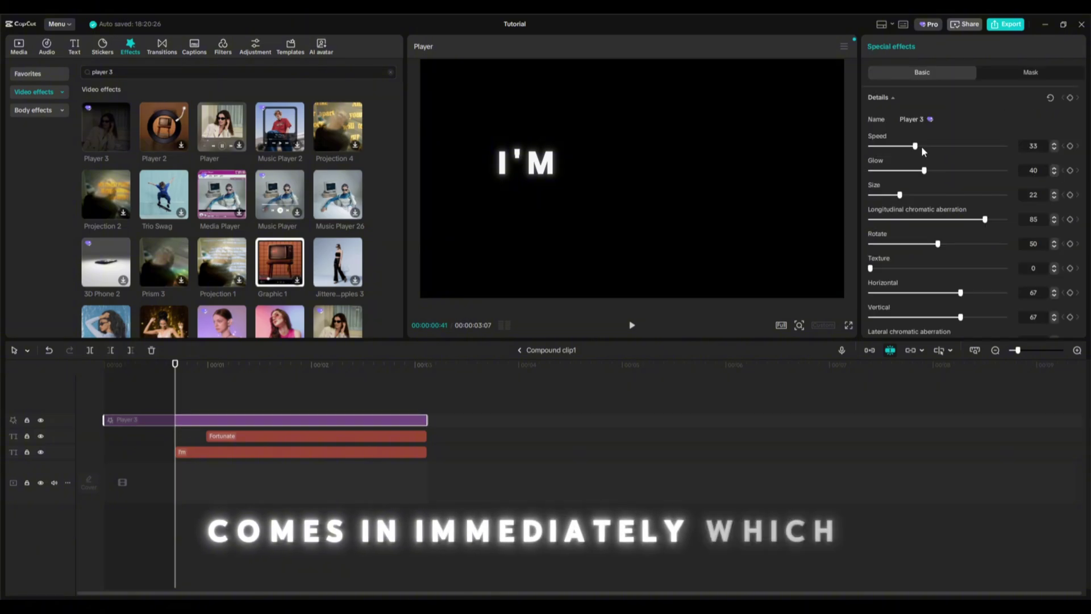
click(520, 350)
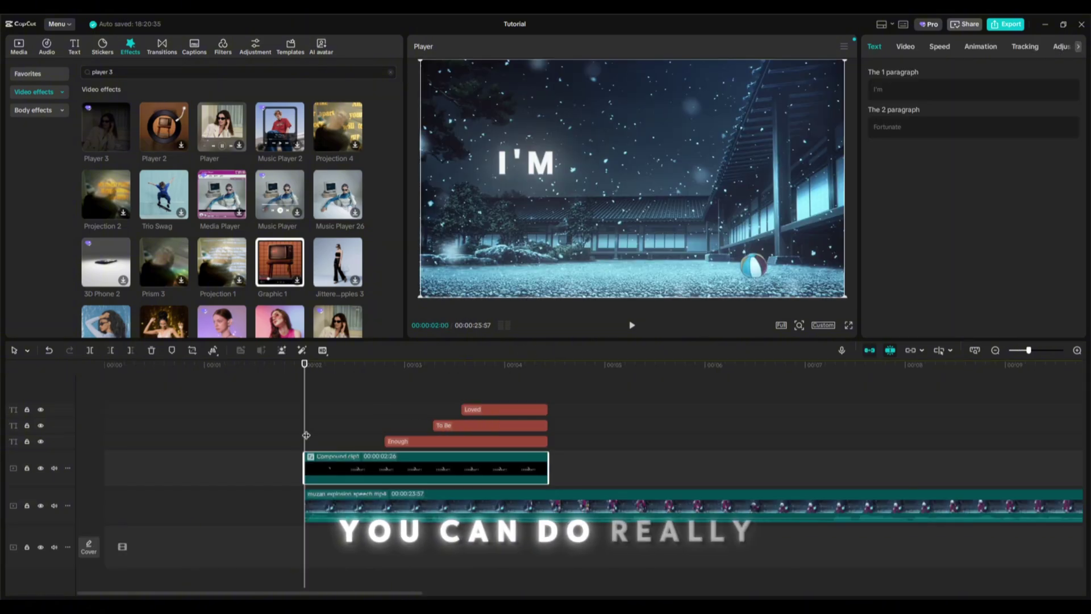
Inside the compound clip, set the Player 3 effect's Glow to 33 and Rotate to 70, and increase its Size.
key(space)
right_click(339, 464)
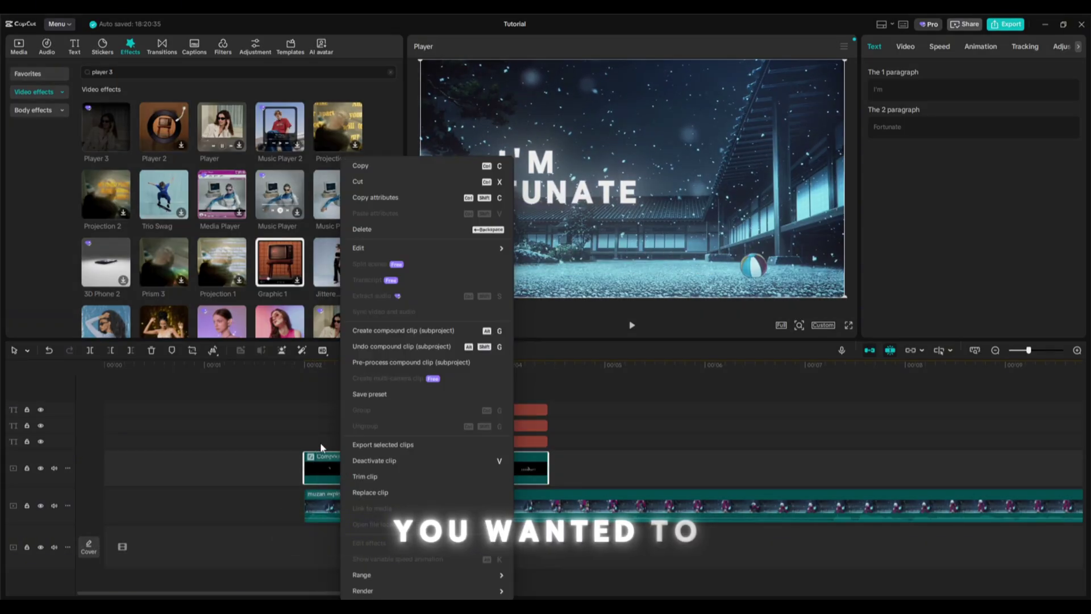
double_click(321, 459)
drag(265, 396, 175, 394)
click(194, 421)
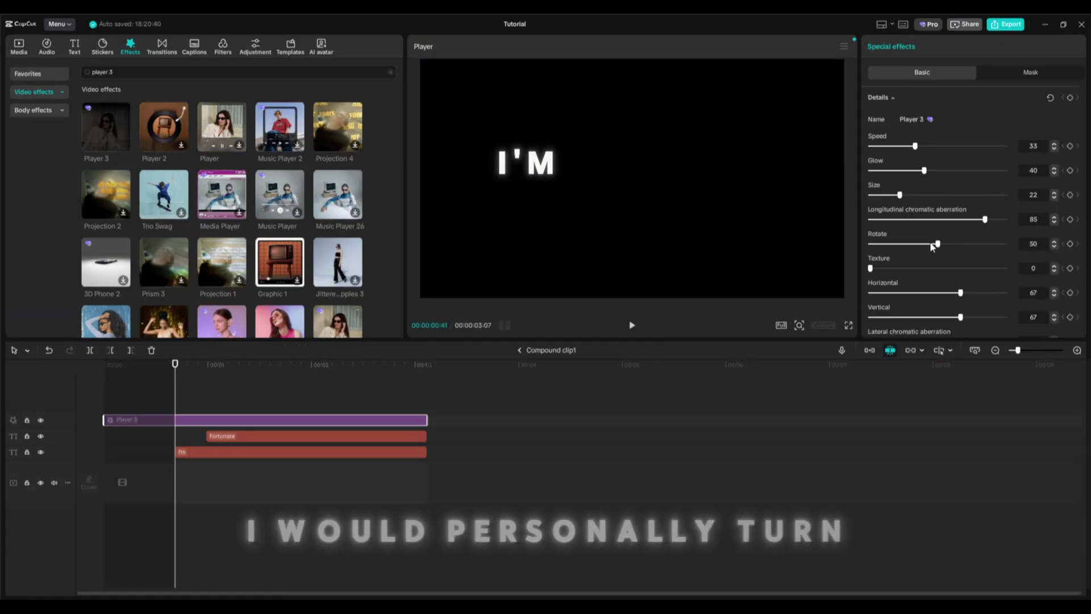
drag(902, 196, 915, 173)
click(533, 349)
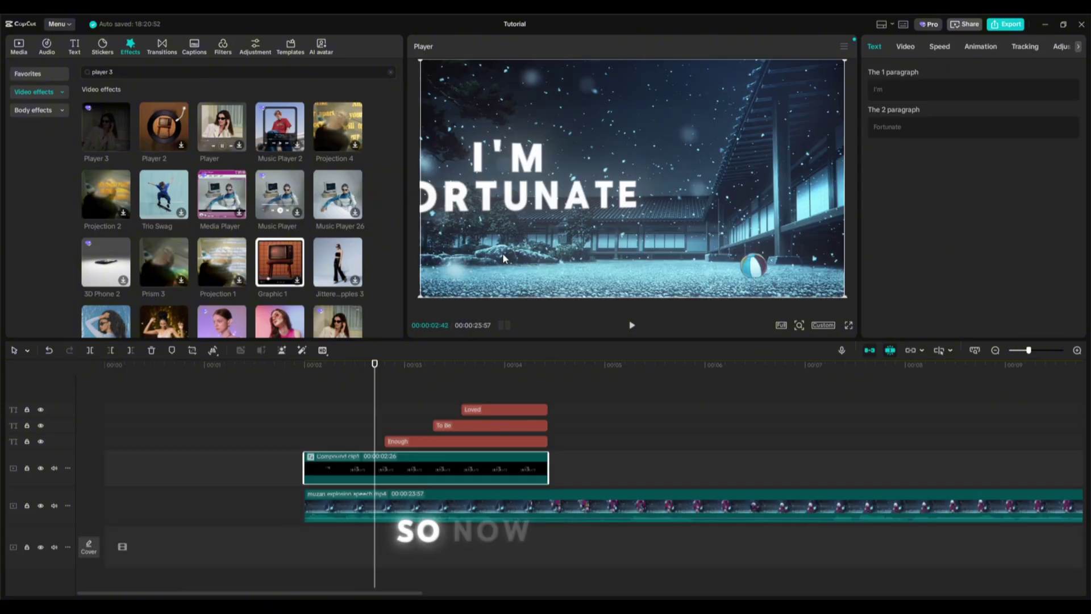
Nudge the compound clip right in the frame and, inside it, move Fortunate and I'm right so both words fit fully in view.
drag(546, 213, 568, 191)
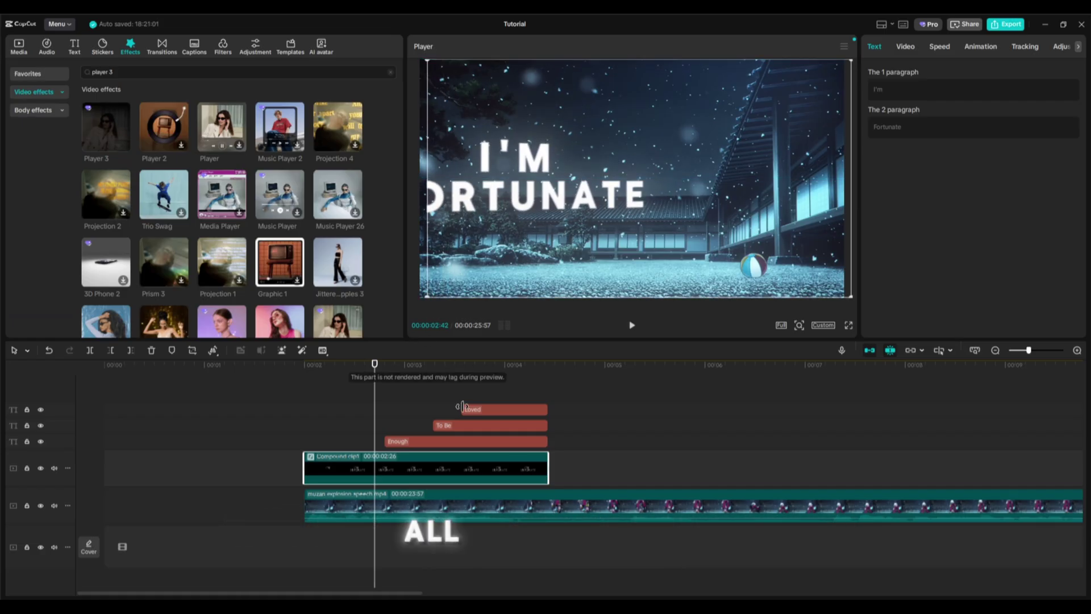
double_click(385, 469)
click(269, 434)
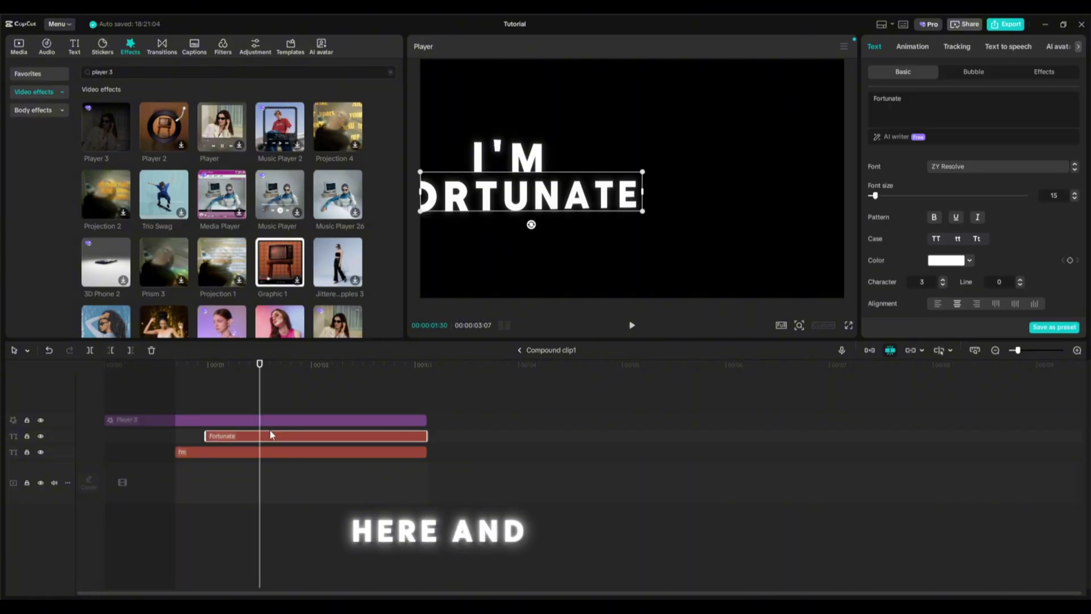
drag(535, 180, 542, 196)
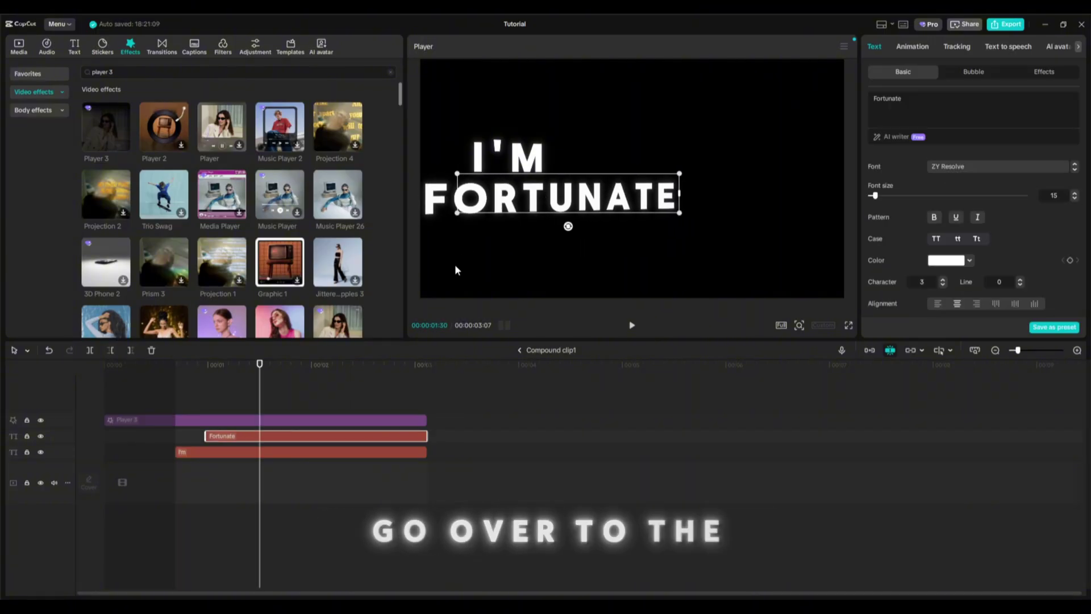
click(270, 425)
click(262, 450)
drag(522, 160, 567, 162)
Set the Player 3 effect's Size to 21 and keyframe its Rotate from 49 at the start of I'm to 70 at the clip's end.
click(341, 420)
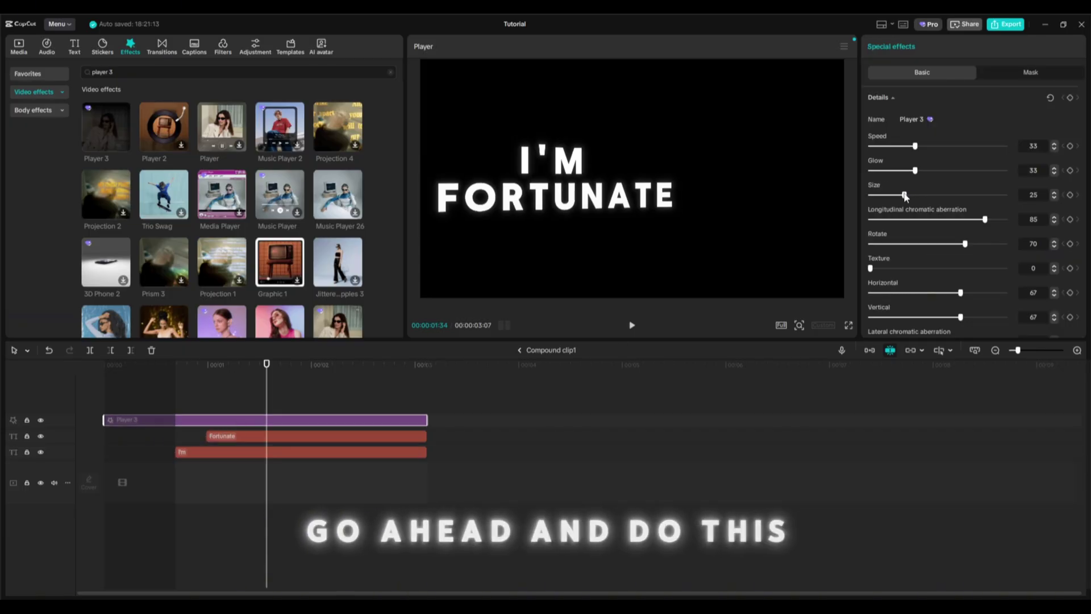
drag(904, 195, 898, 195)
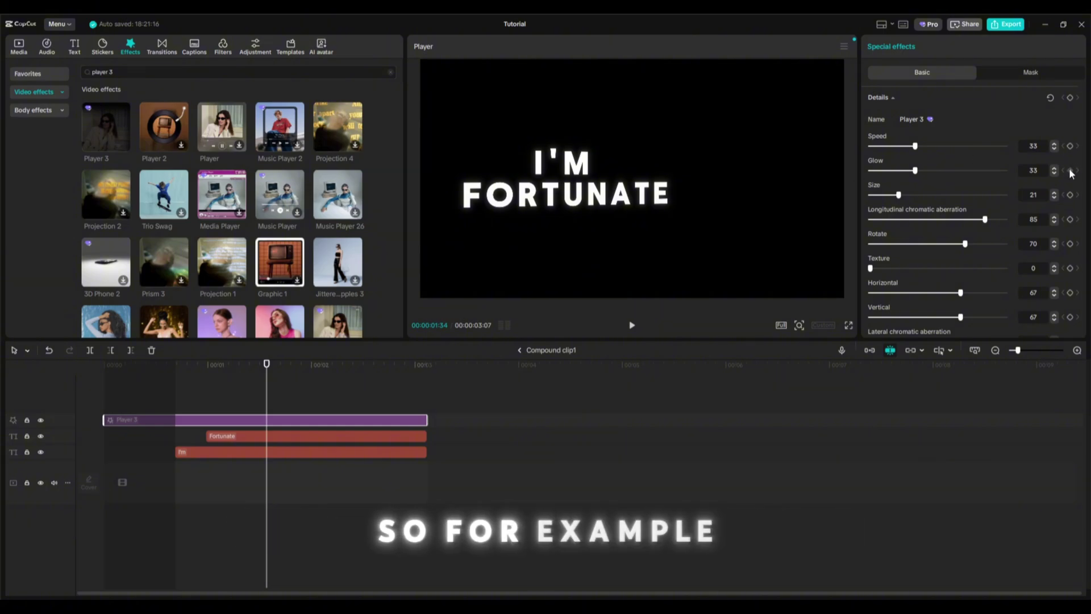
drag(266, 398, 175, 401)
click(1069, 244)
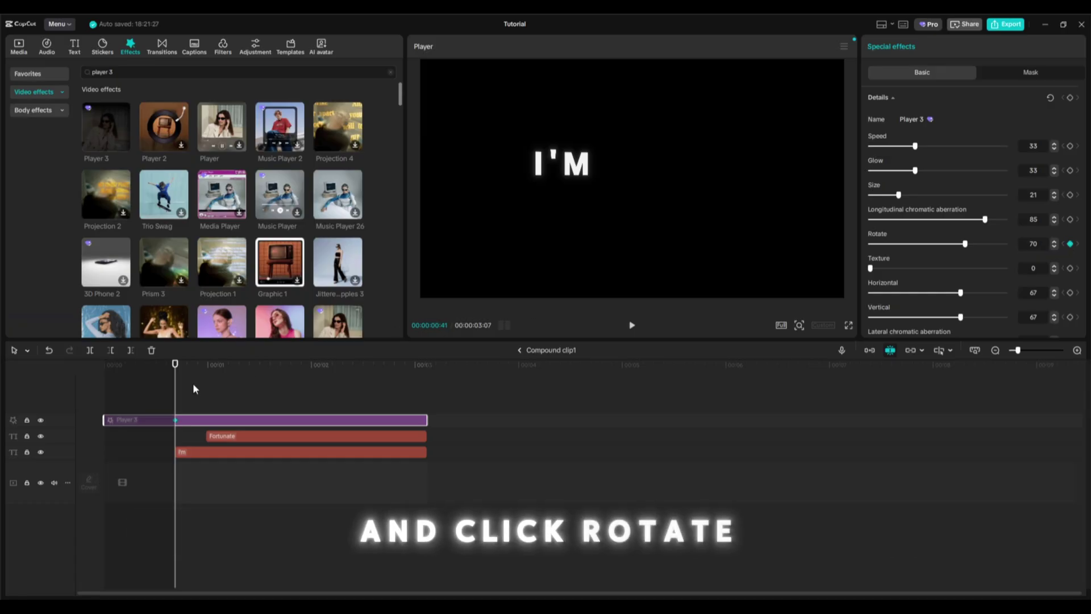
click(408, 413)
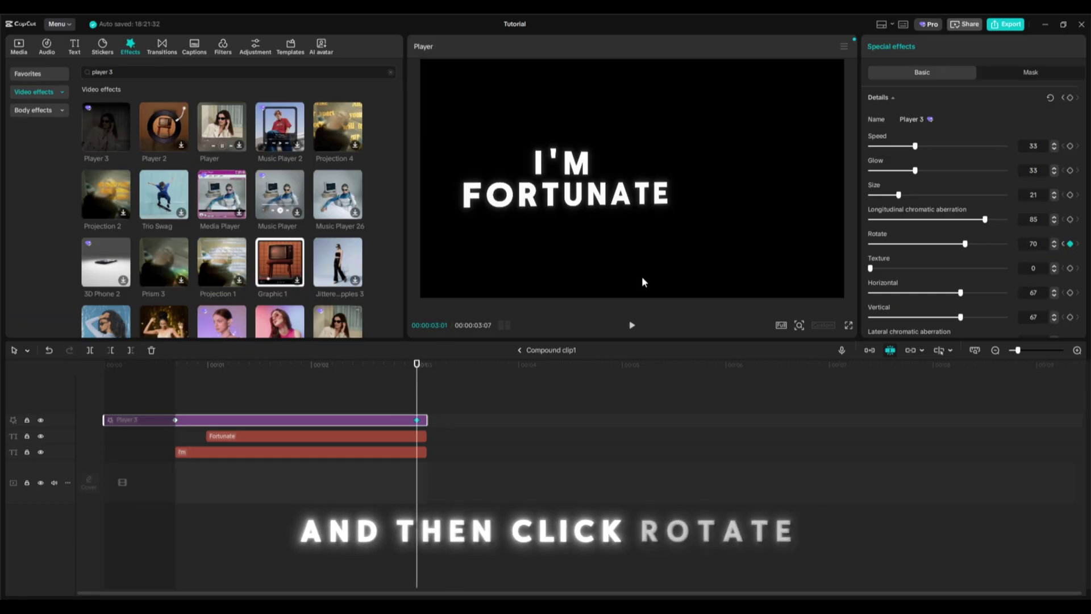
drag(416, 410, 175, 405)
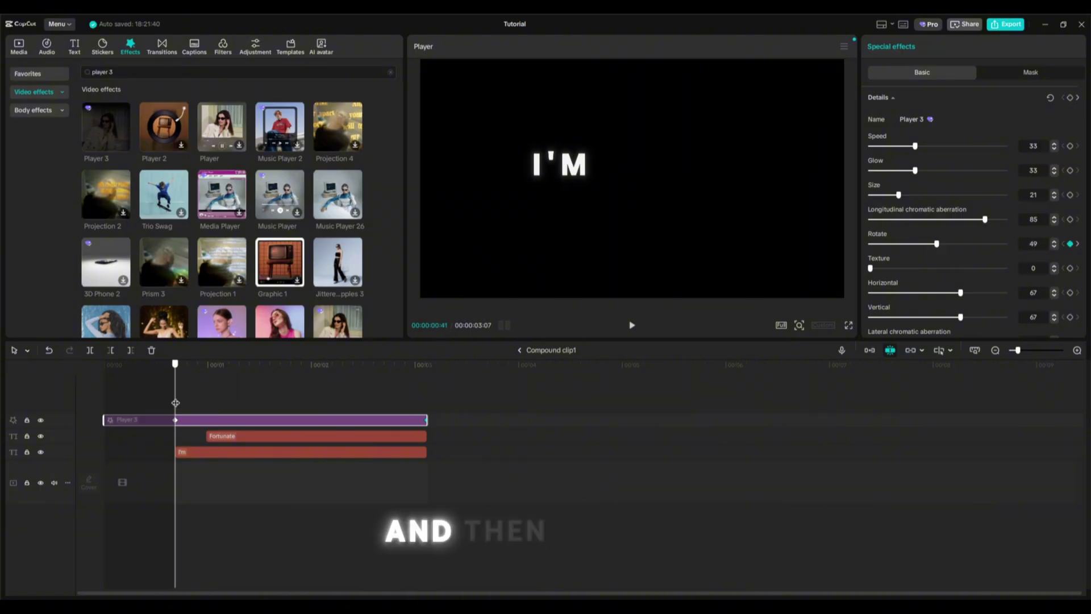
drag(175, 403, 436, 405)
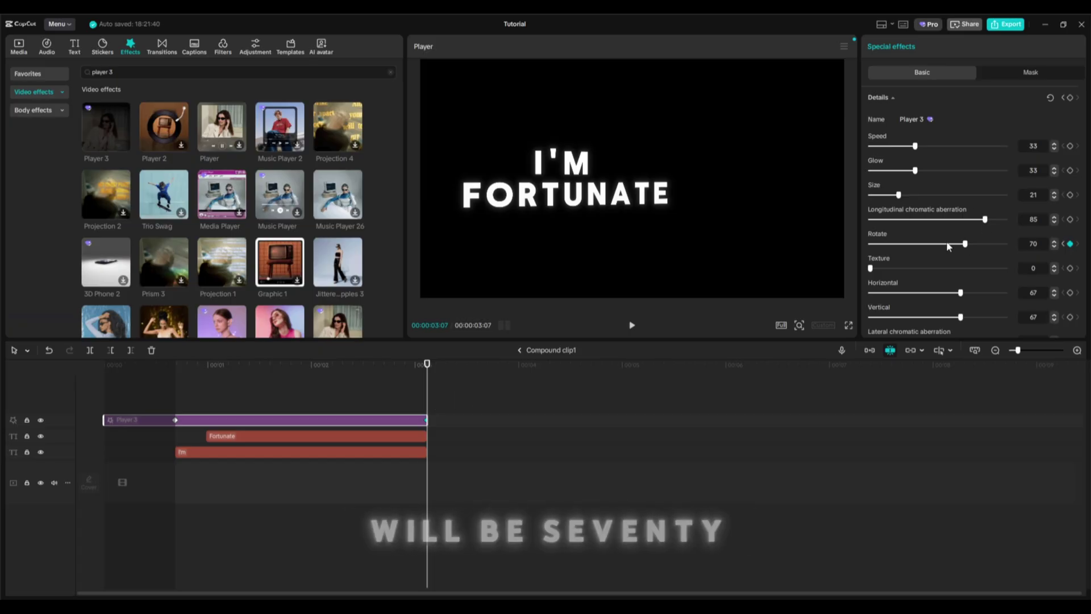
drag(427, 400, 177, 406)
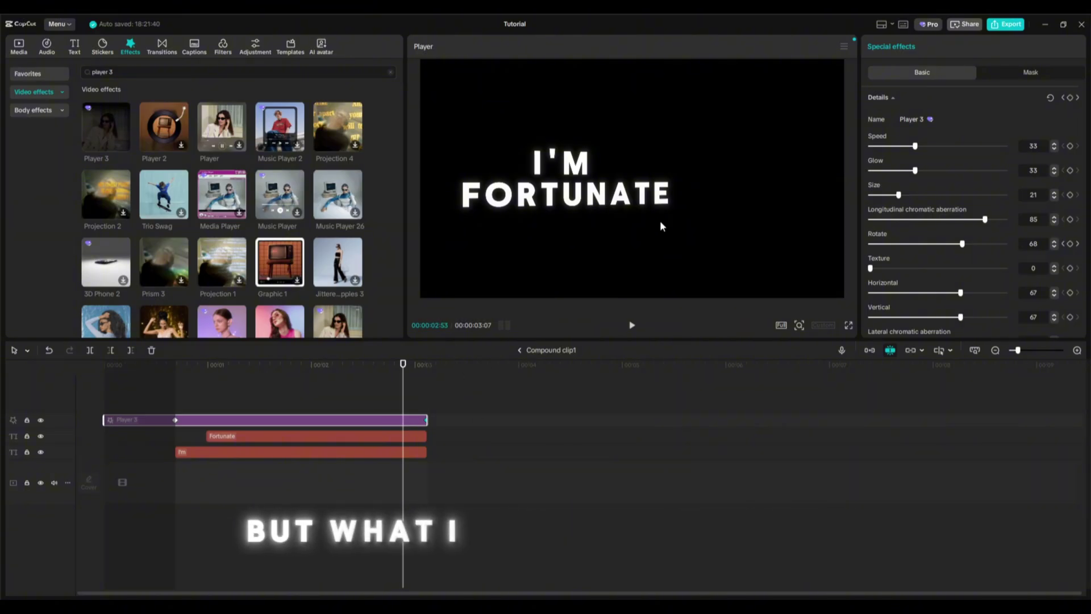
click(520, 350)
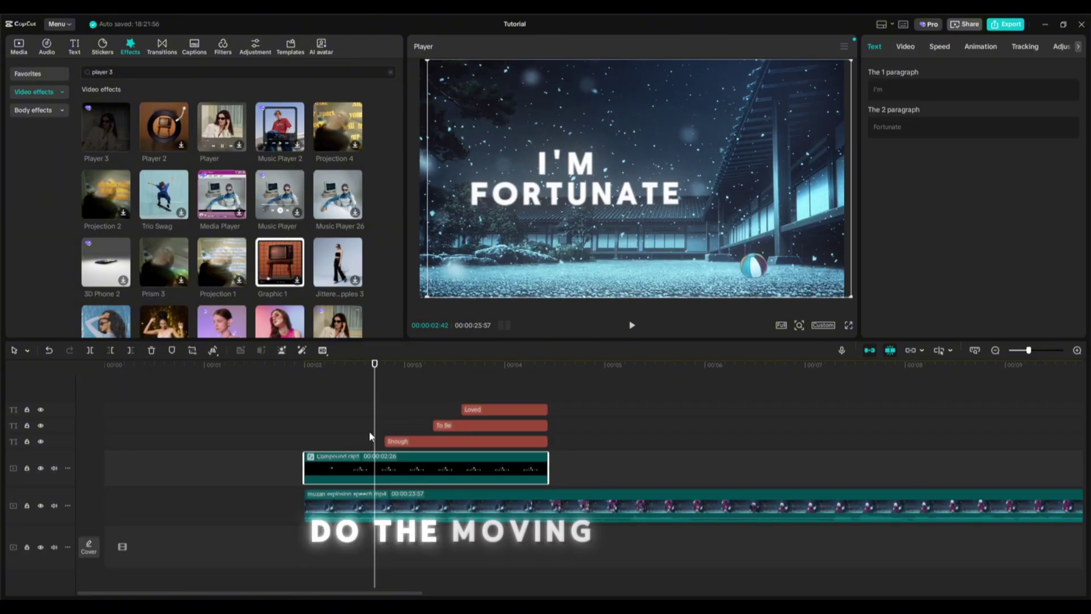
drag(372, 430, 501, 436)
right_click(377, 467)
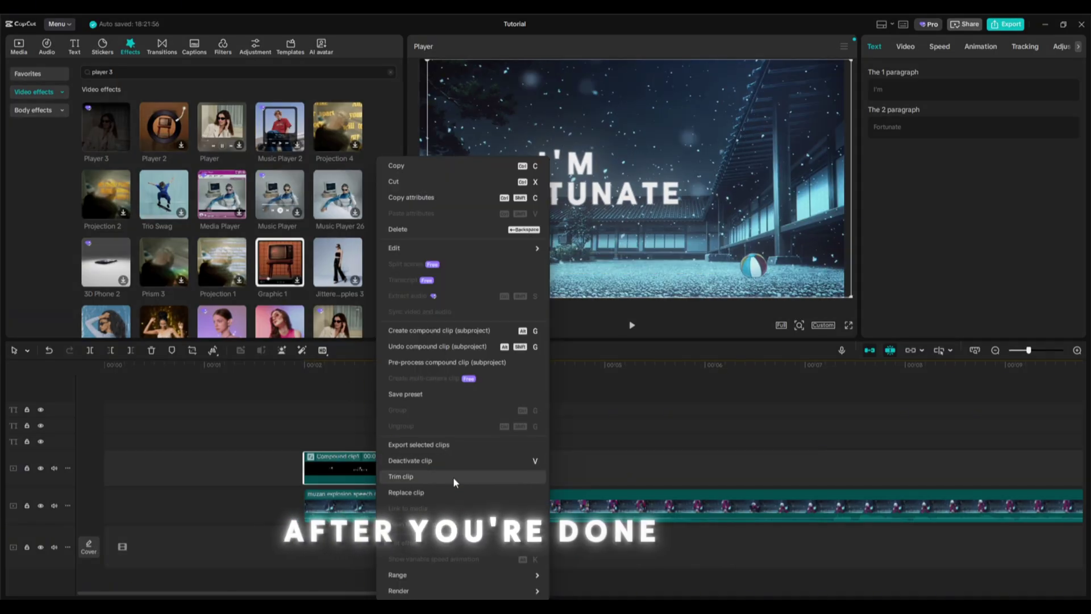
click(356, 579)
click(356, 583)
Enable Motion blur on the compound clip with Blur 30, Direction Both and Speed Once.
click(392, 457)
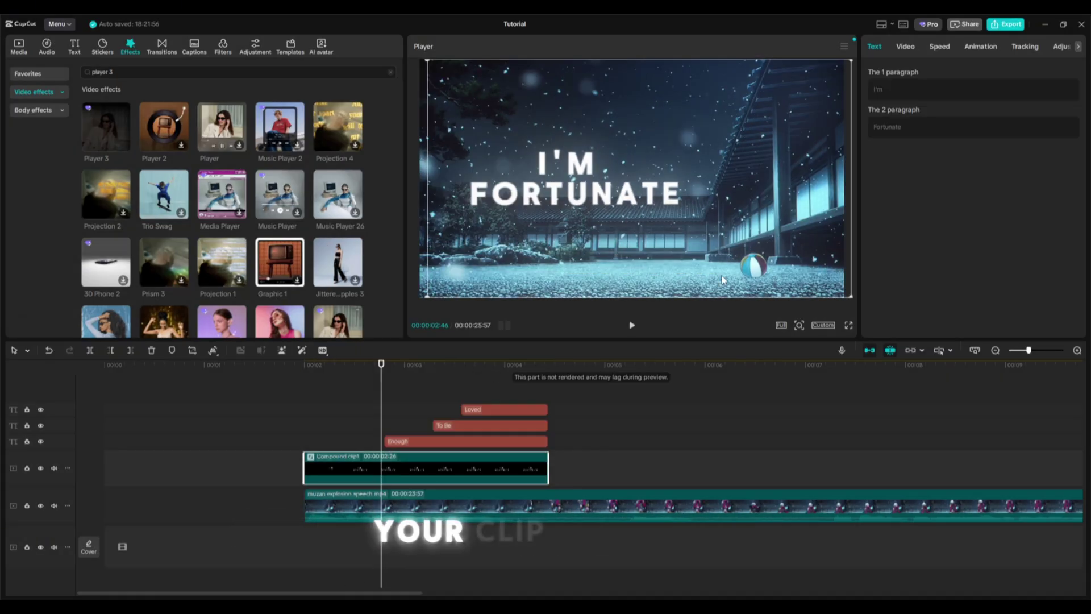
click(905, 46)
scroll(917, 275, down, 5)
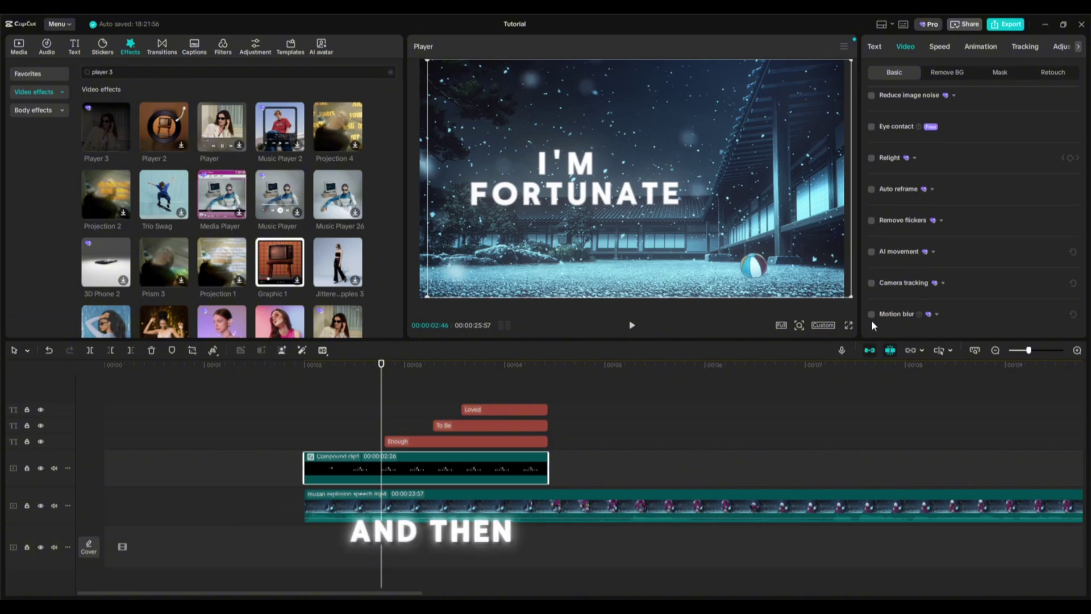
scroll(964, 320, down, 3)
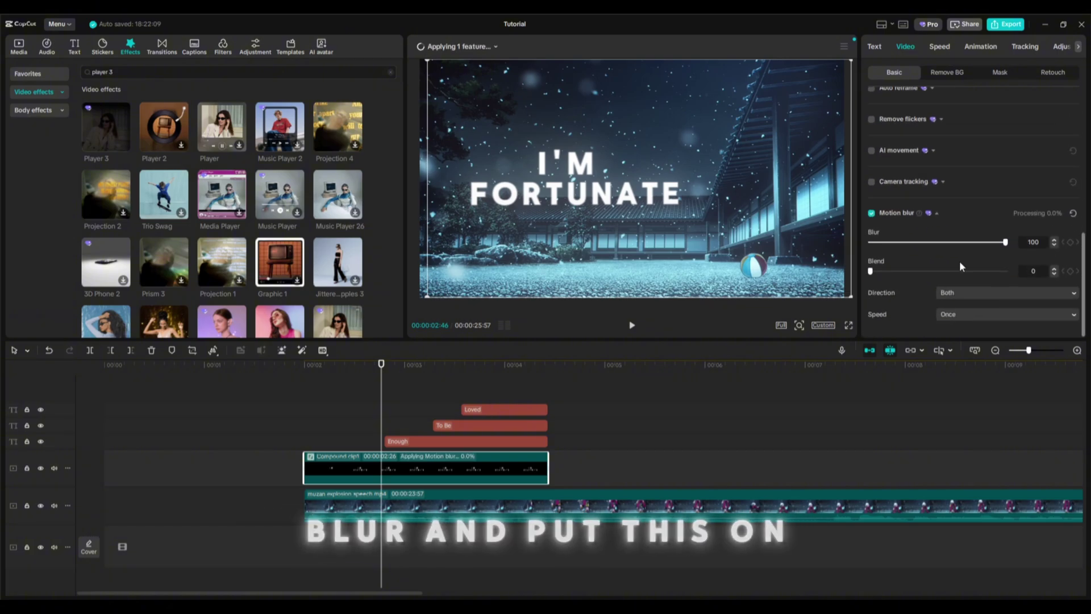
drag(916, 243, 912, 245)
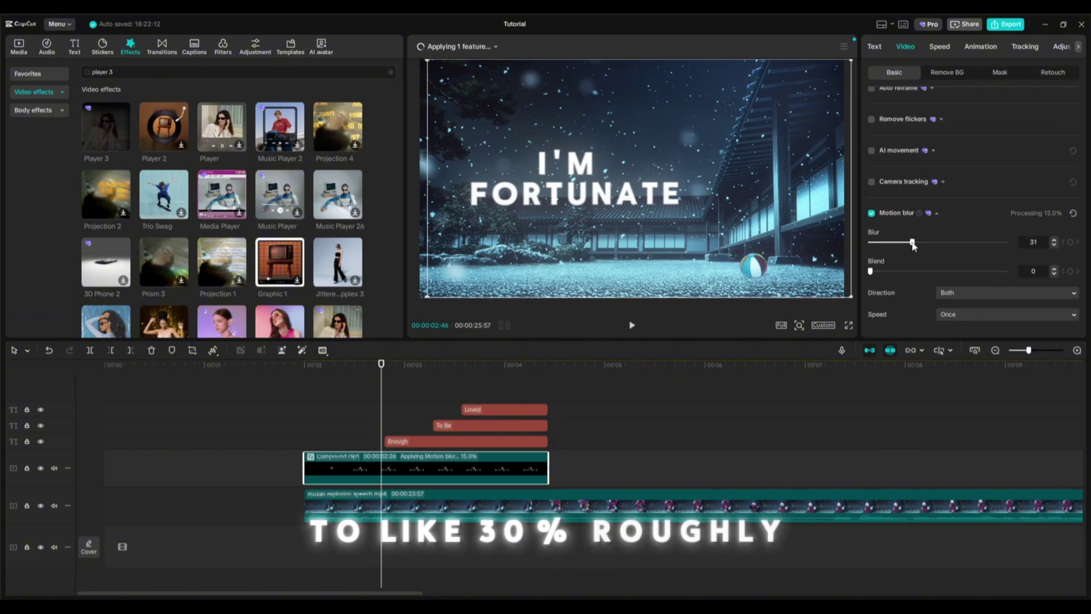
click(959, 314)
click(963, 294)
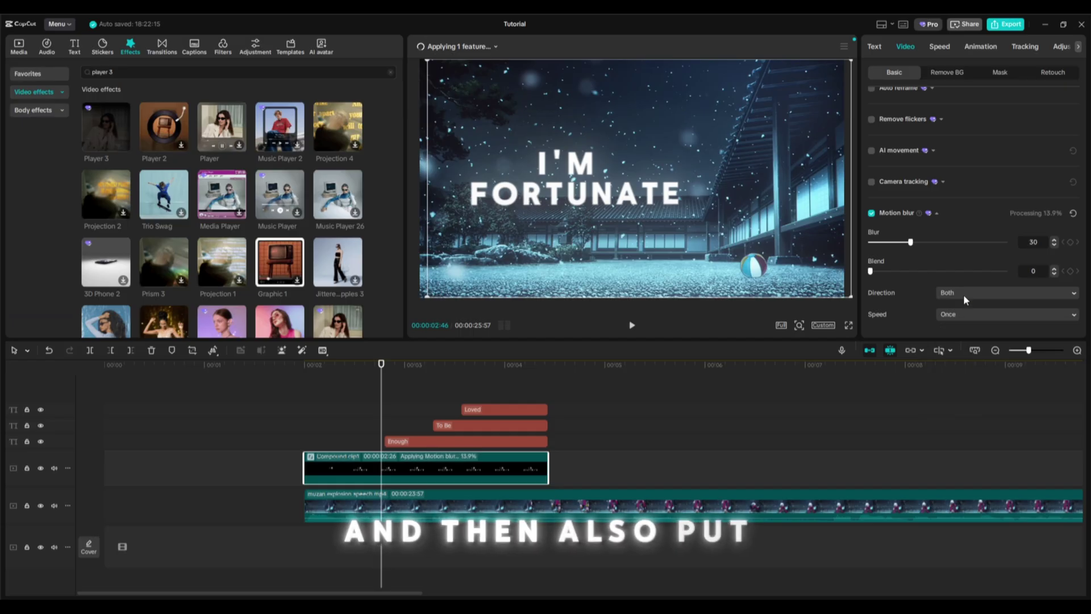
click(985, 292)
click(970, 312)
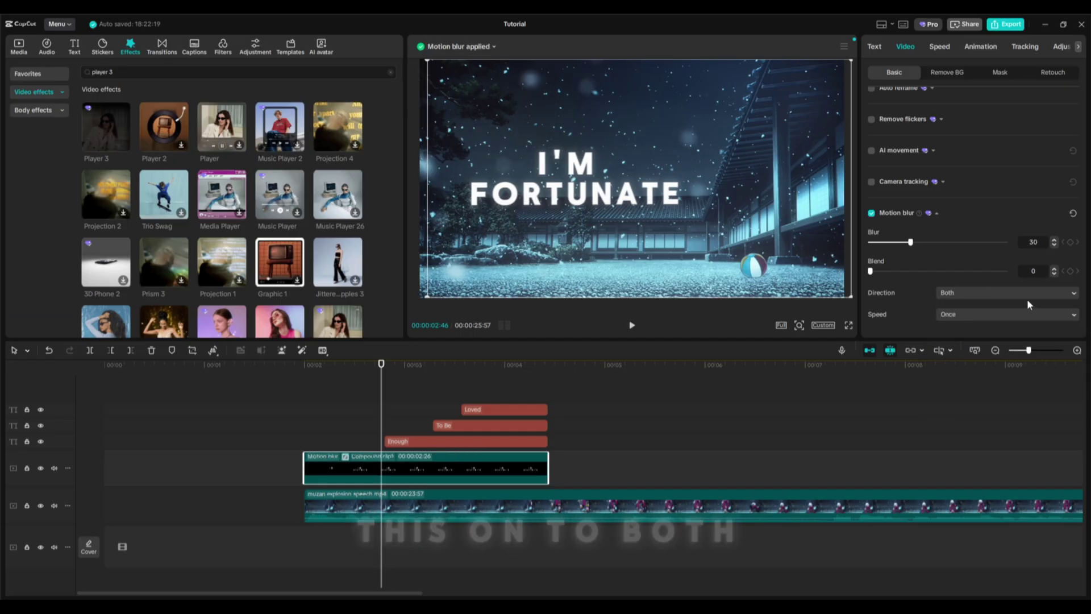
click(1027, 293)
click(984, 314)
Play the text animation from near the start of the compound clip to check the motion blur.
drag(373, 410, 310, 417)
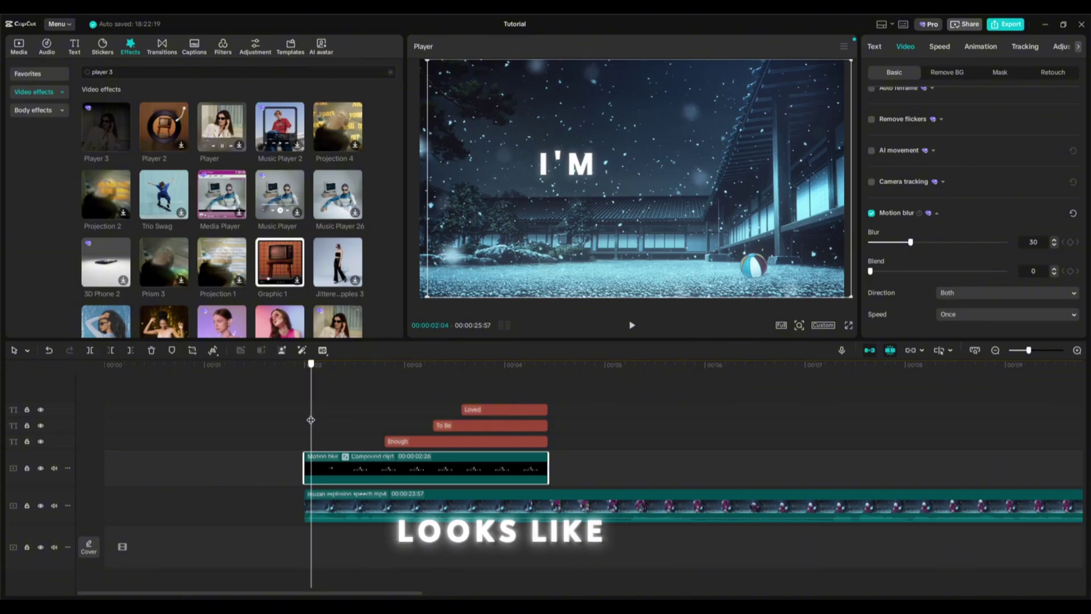
key(space)
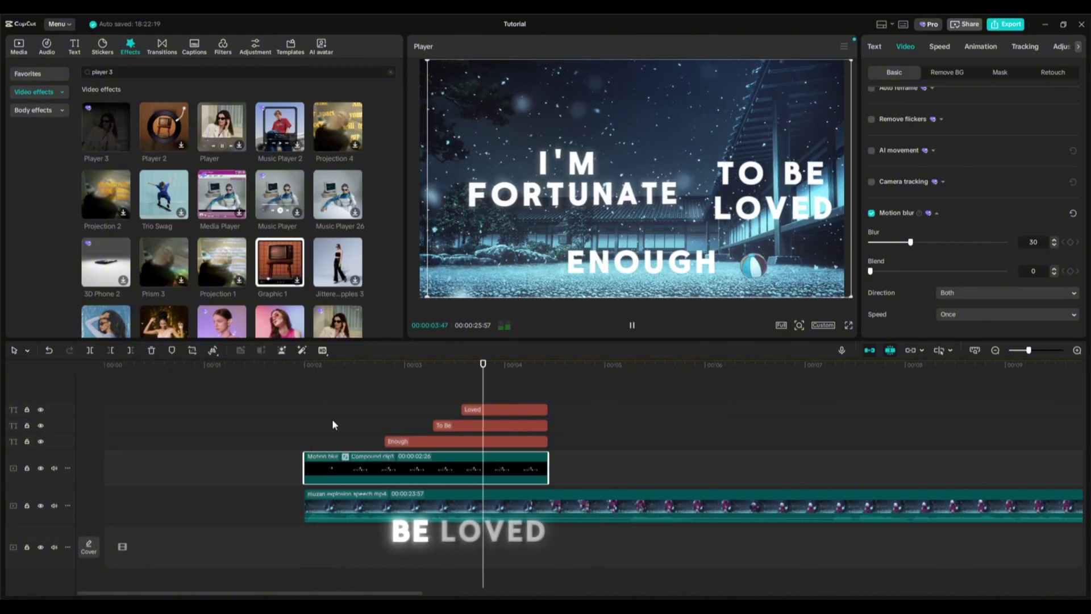
click(334, 423)
click(393, 429)
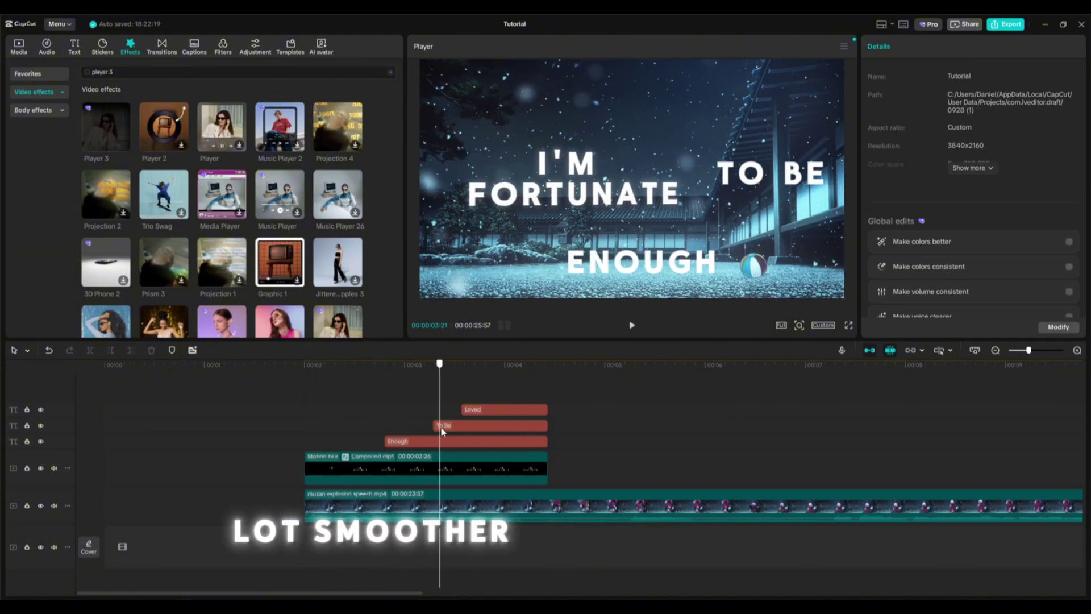
Check I'm and Fortunate partway through the inside of the compound clip and return to the main timeline.
double_click(410, 469)
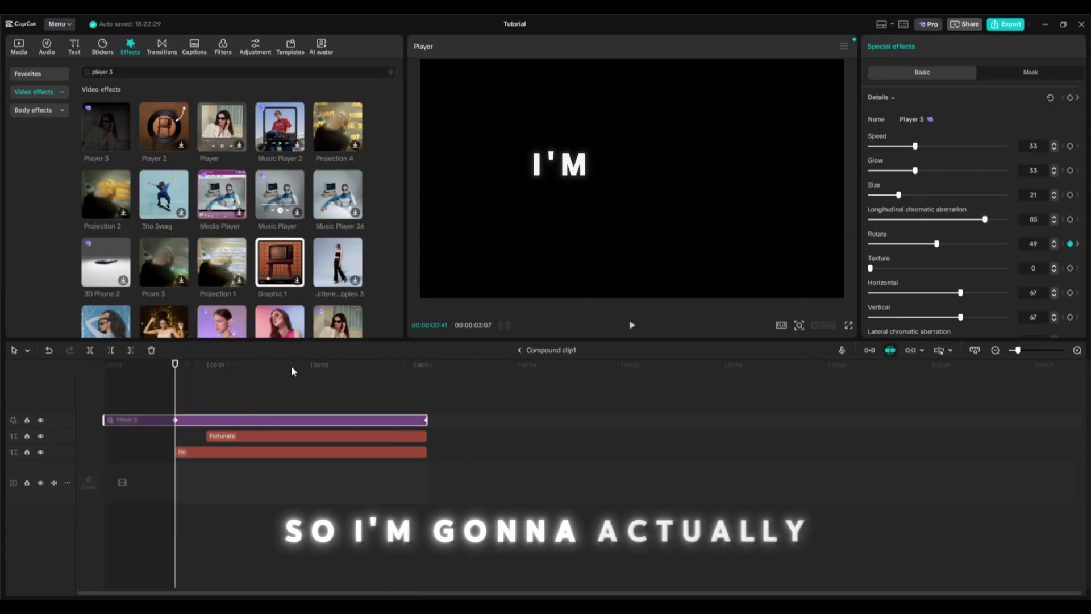
click(231, 397)
click(296, 407)
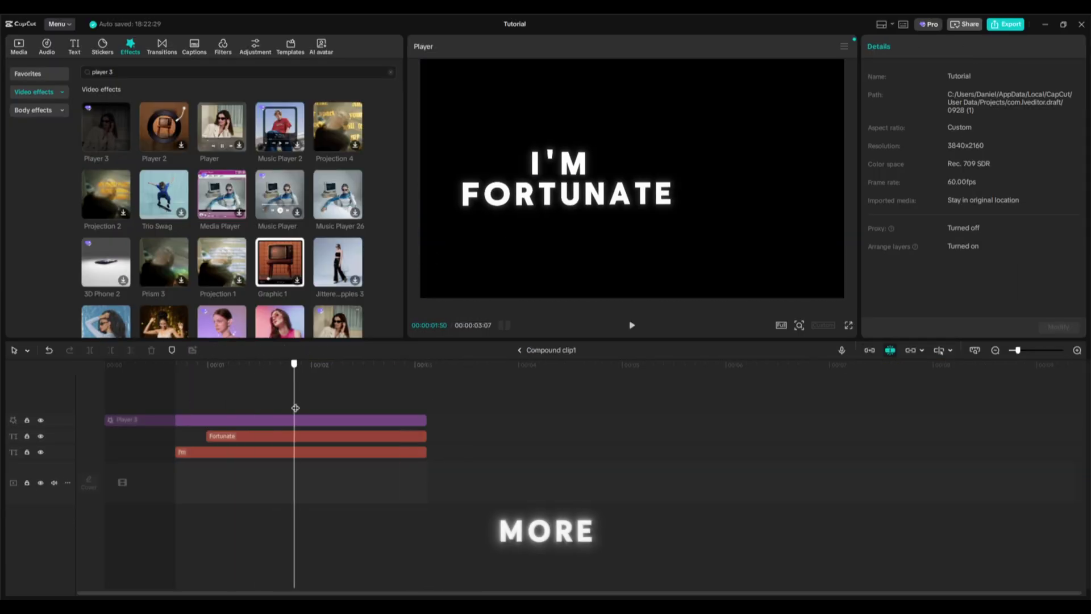
click(519, 350)
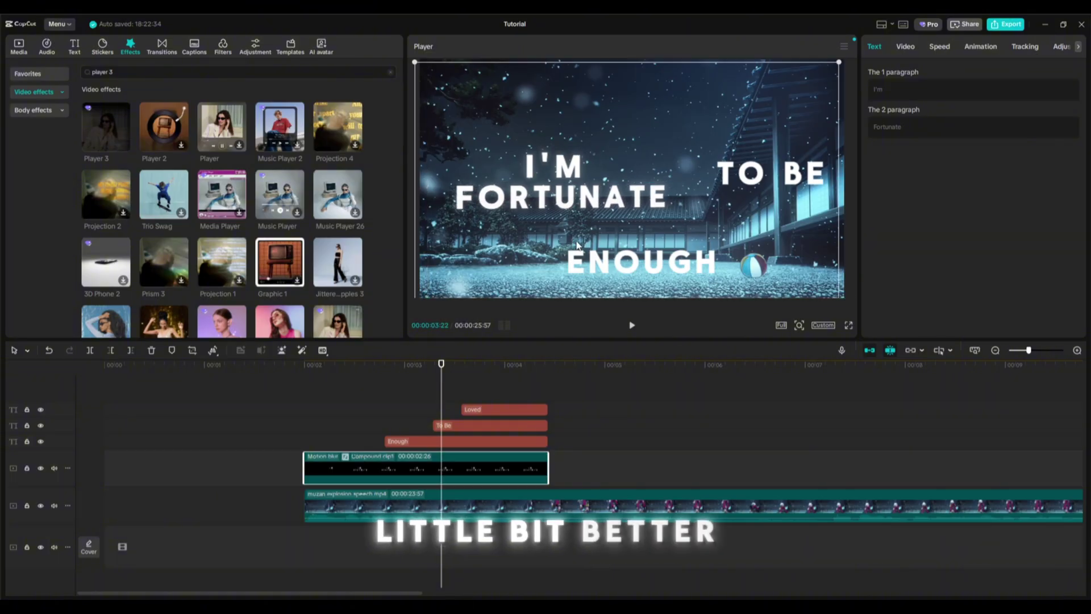
Shift the I'm Fortunate compound clip left and scale it down so the words sit above the building roof.
drag(577, 245, 551, 241)
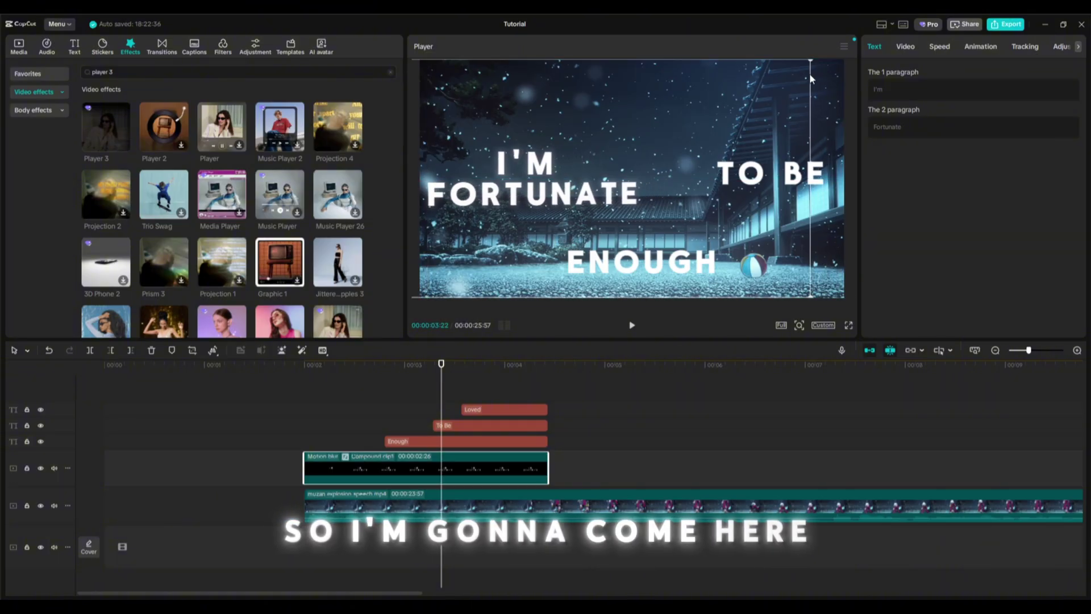
drag(810, 61, 777, 78)
drag(672, 179, 651, 177)
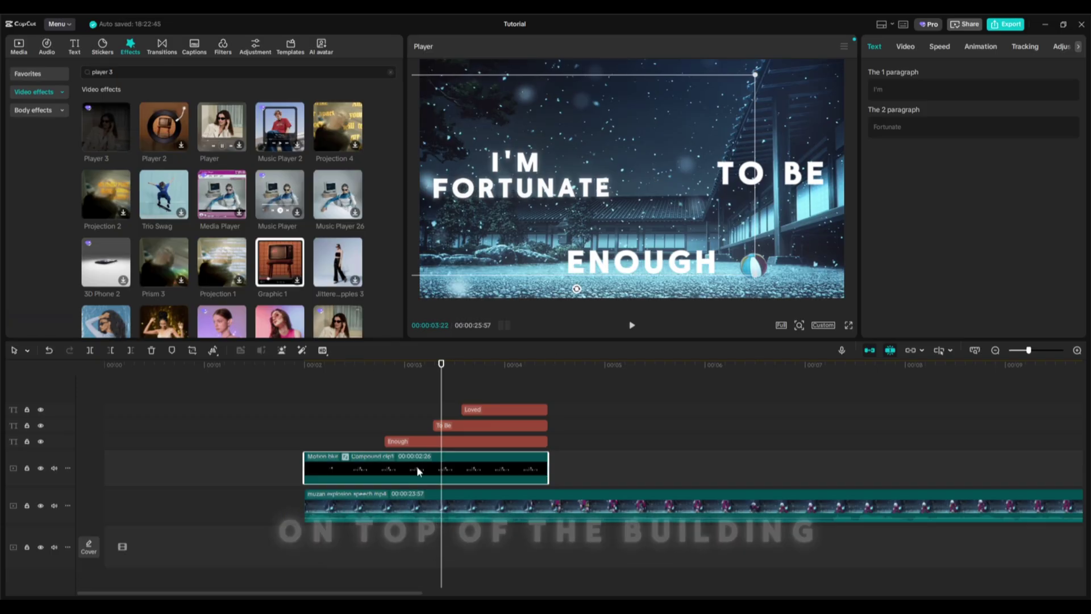
mouse_move(441, 441)
mouse_down()
mouse_move(391, 442)
mouse_move(421, 441)
mouse_up()
drag(111, 115, 407, 453)
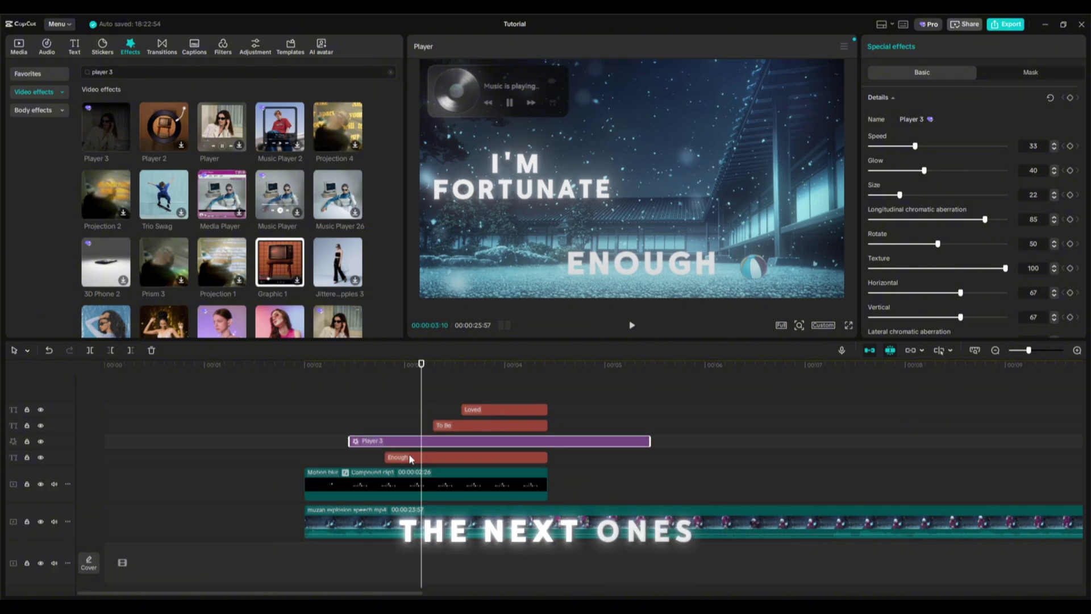
key(Delete)
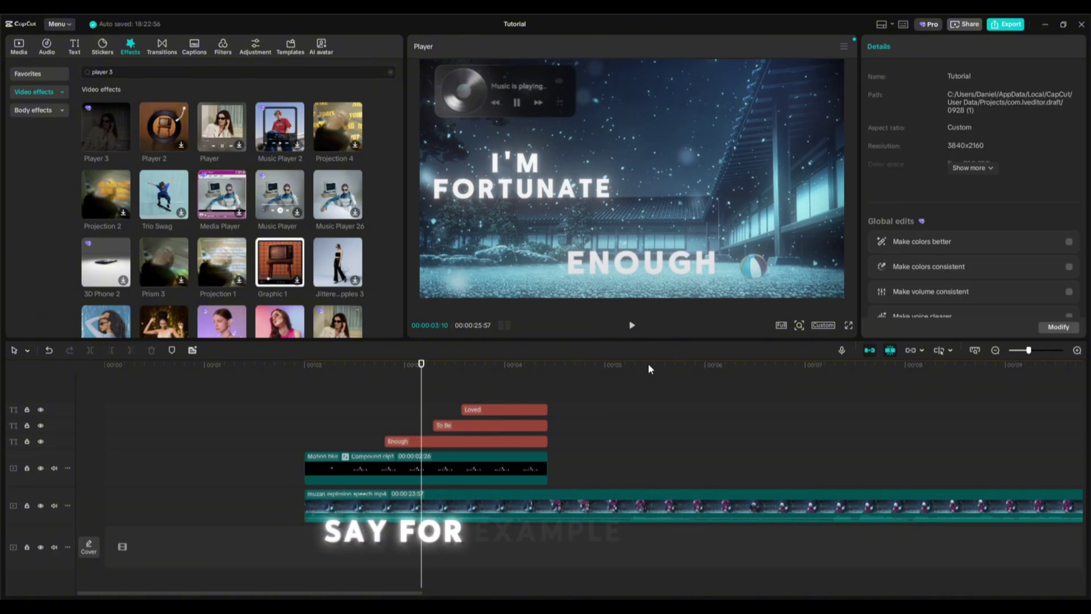
Enlarge the Enough text and place it just below Fortunate in the frame.
click(473, 440)
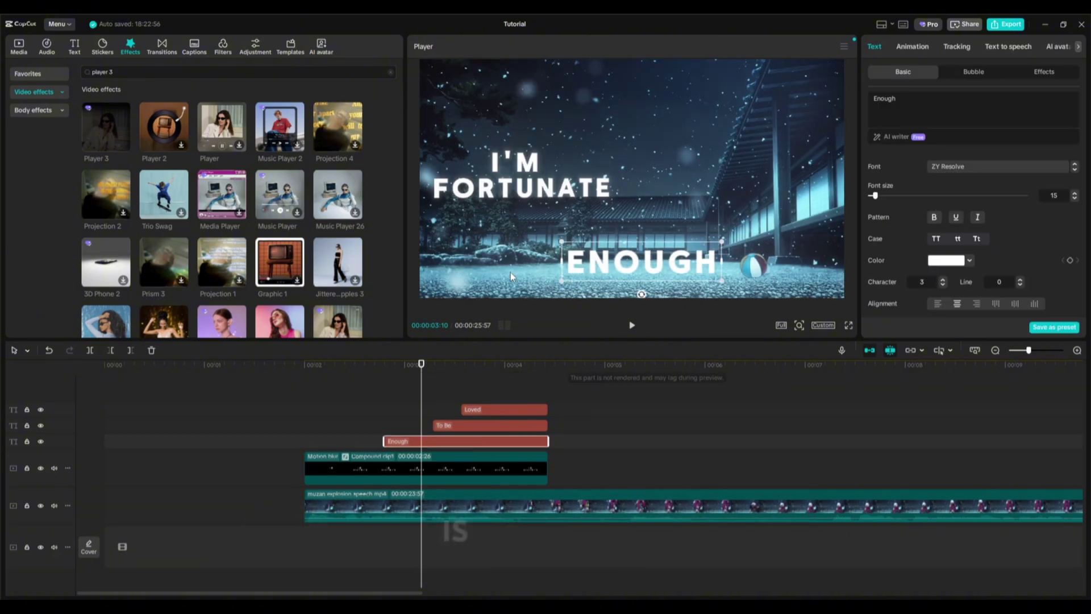
drag(662, 260, 735, 208)
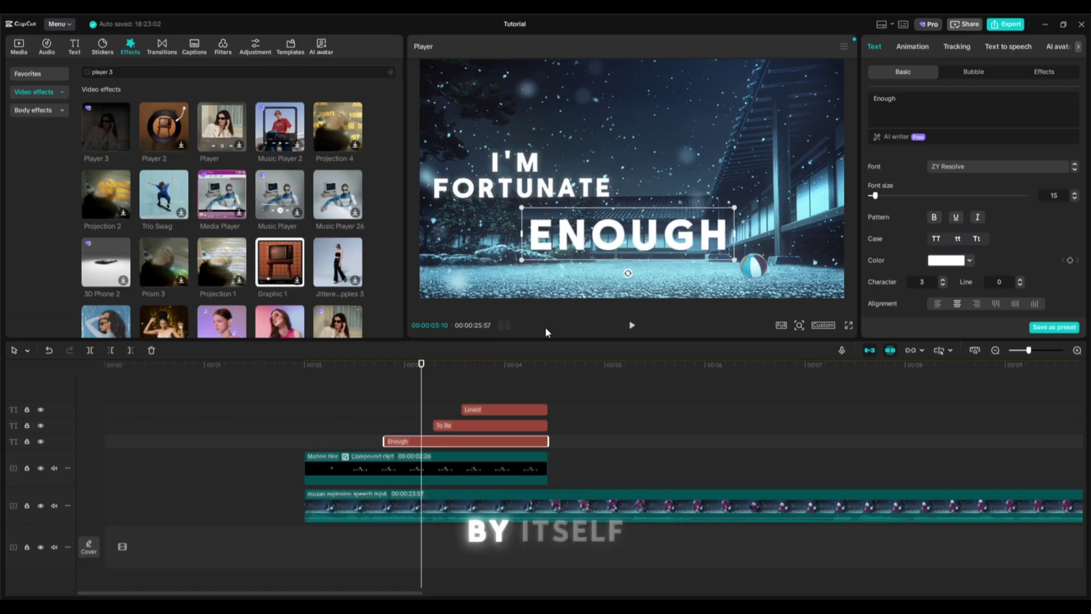
drag(644, 241, 633, 215)
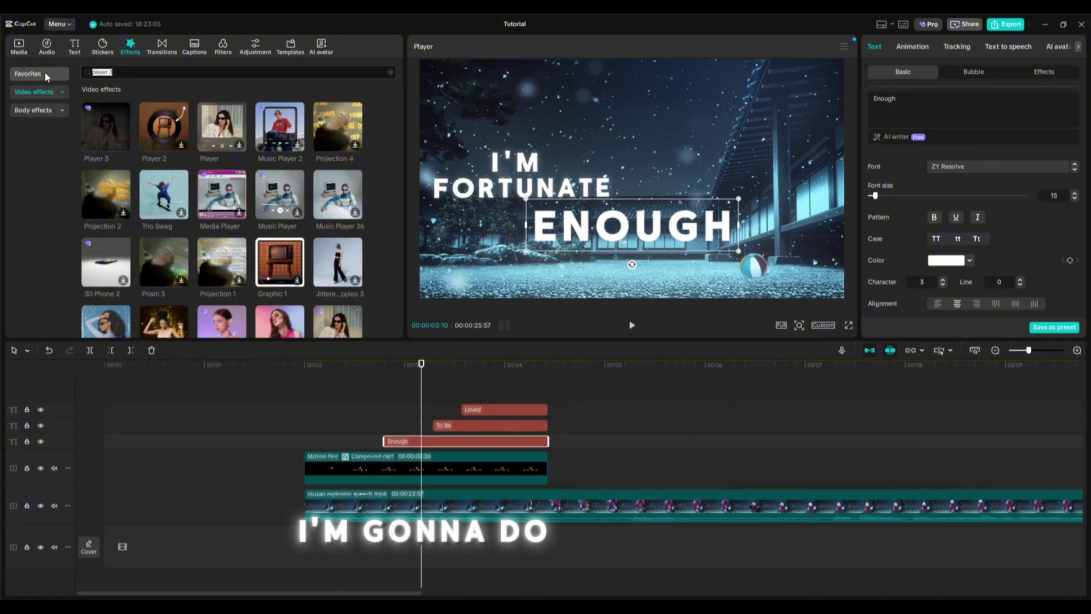
Split the anime clip at the start and end of the Enough text, and delete that text clip.
mouse_move(245, 142)
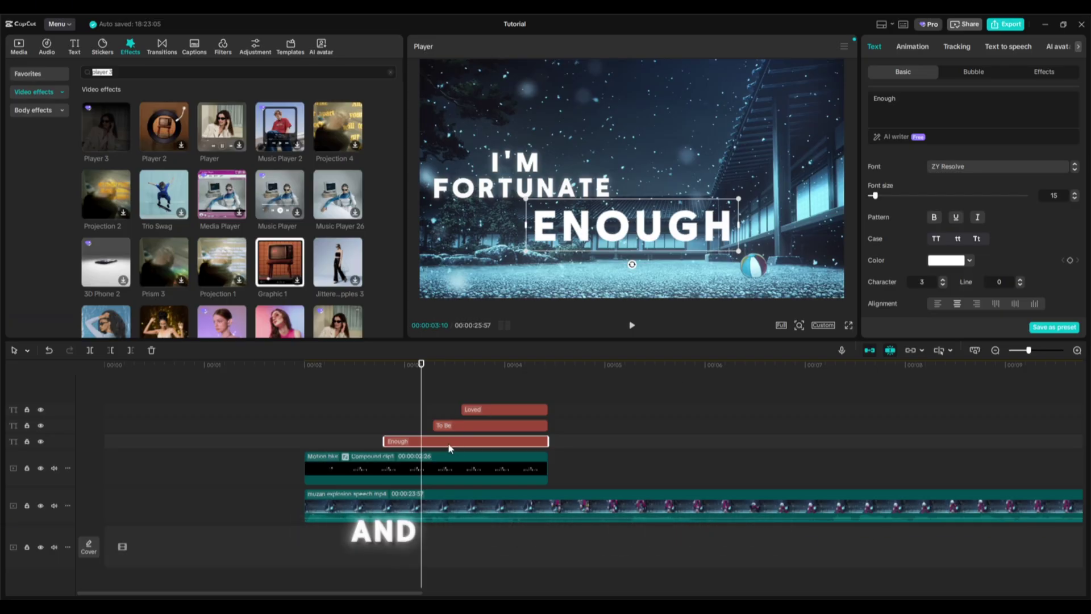
drag(420, 426, 385, 436)
click(413, 495)
key(ctrl+b)
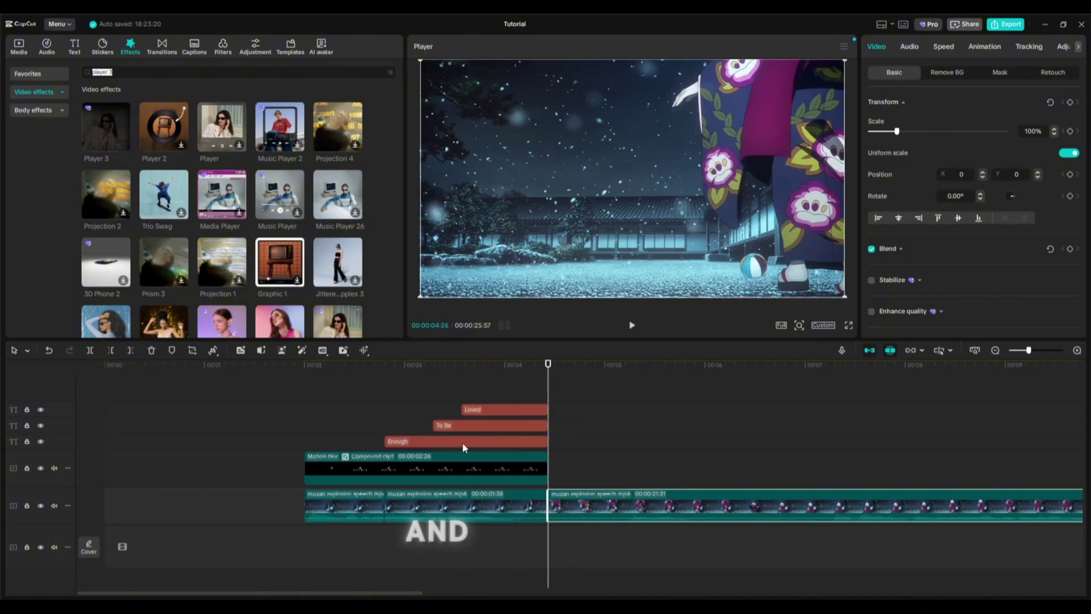
click(462, 442)
key(Delete)
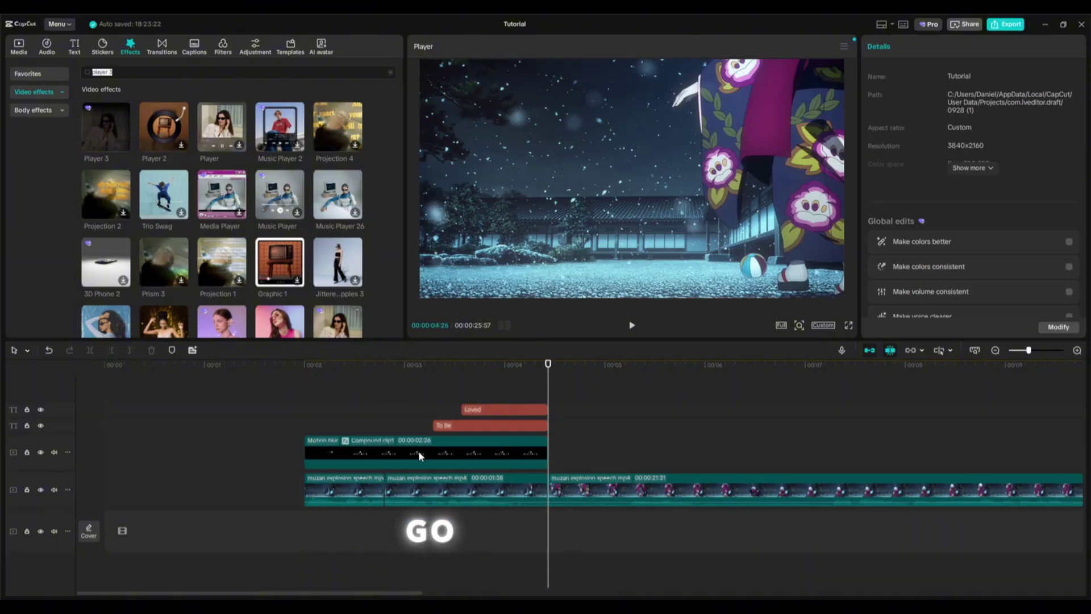
Apply a Text mask reading ENOUGH to the middle segment of the anime clip.
click(421, 484)
click(403, 365)
click(1002, 73)
click(909, 120)
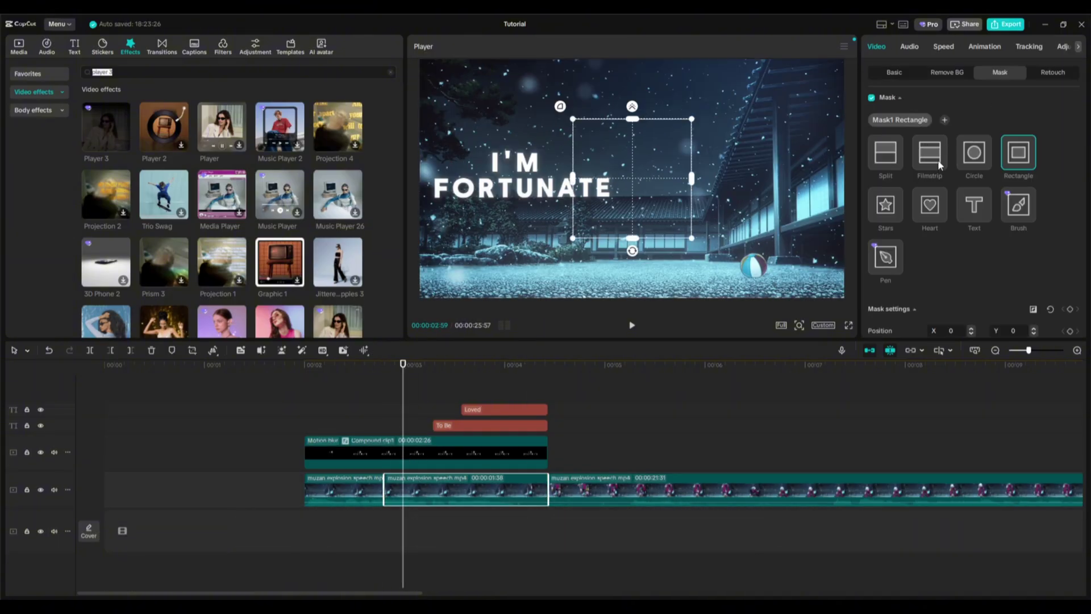
click(974, 205)
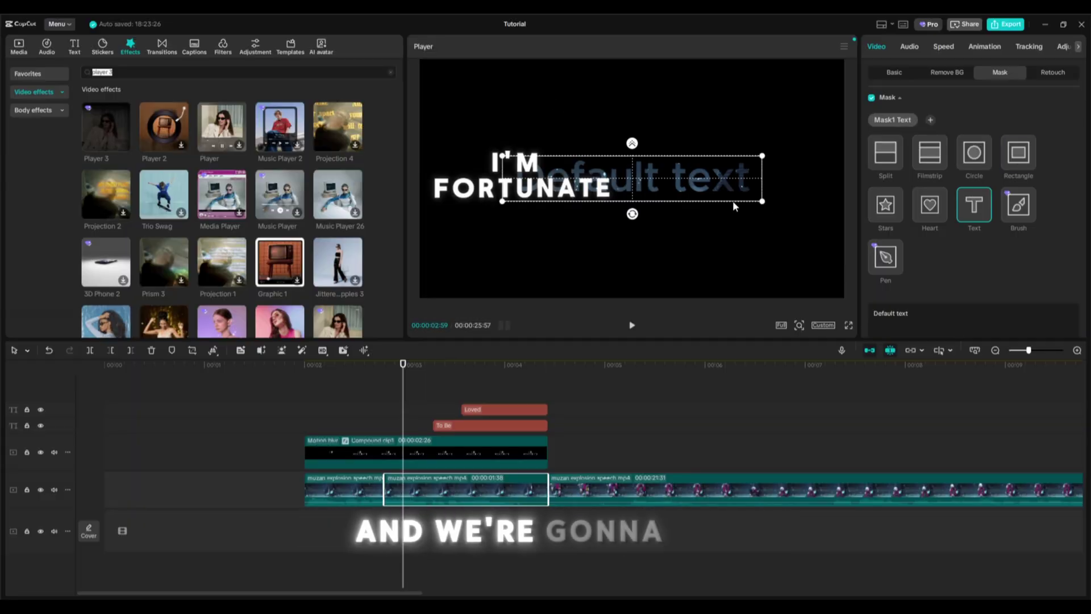
key(n)
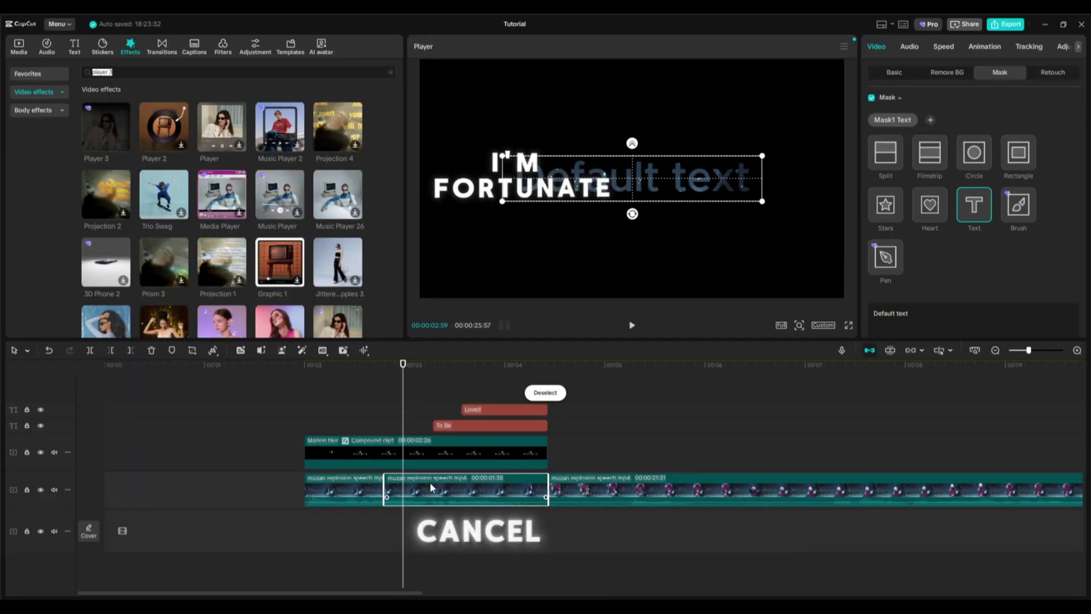
click(413, 431)
drag(413, 431, 405, 431)
click(423, 498)
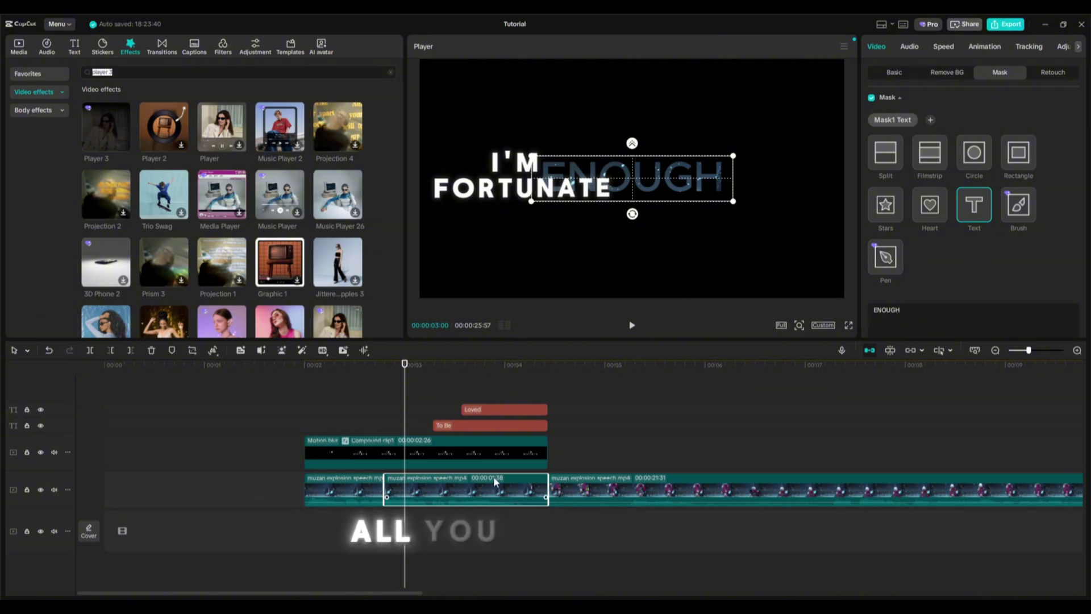
Place a duplicate of the masked segment on the track directly above the original and remove the mask from the lower copy.
drag(493, 476, 420, 494)
click(889, 350)
click(871, 352)
click(382, 493)
click(422, 495)
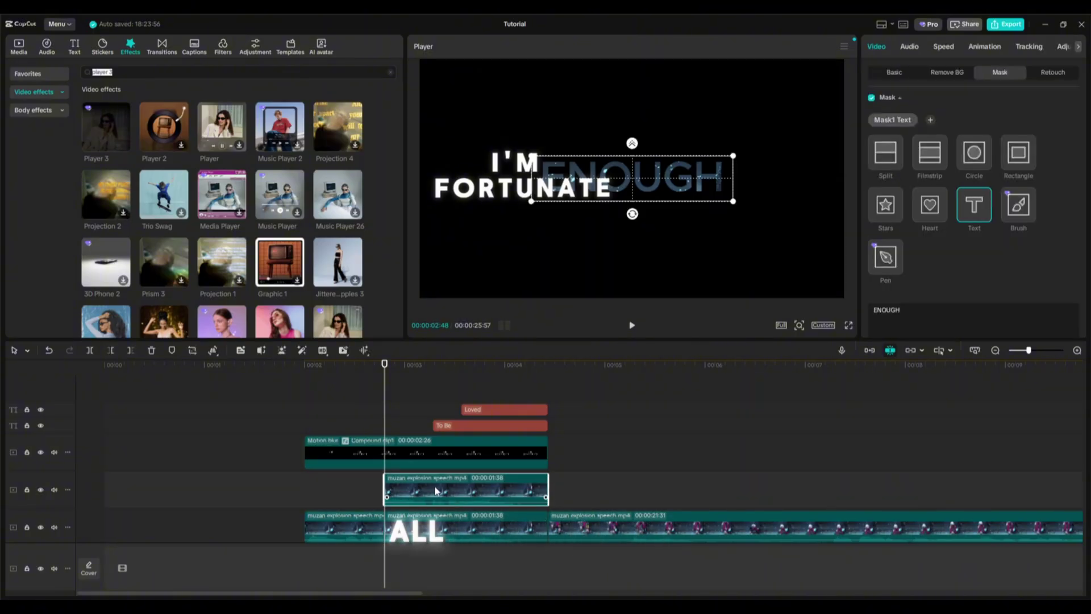
click(871, 98)
drag(439, 529, 439, 477)
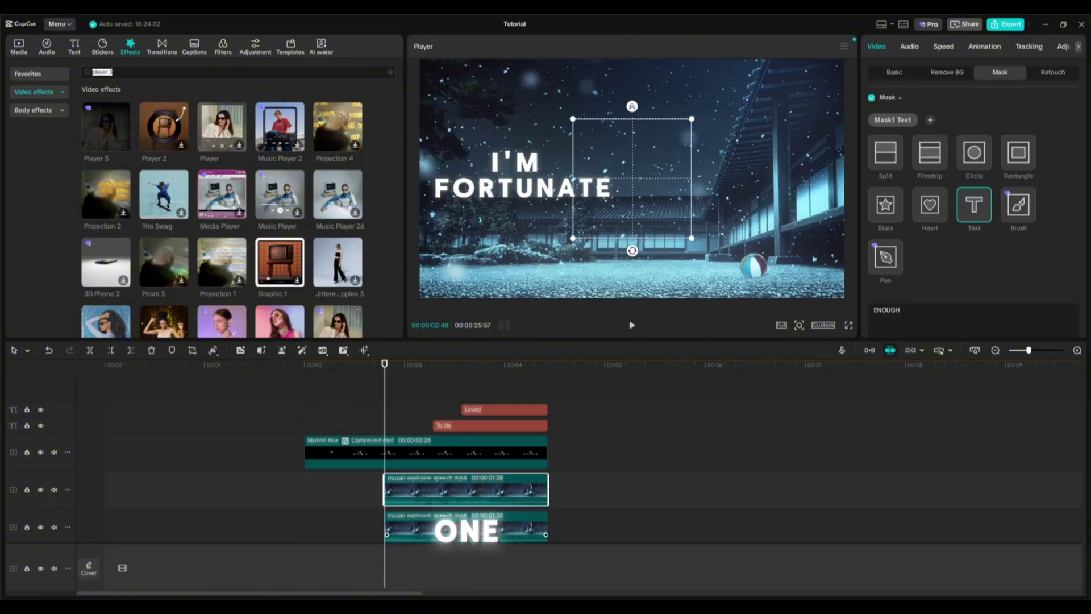
Try the Player 3 effect on the ENOUGH-masked segment, first as a separate effect clip and then applied directly to it.
click(433, 490)
drag(92, 114, 370, 477)
drag(384, 402, 424, 405)
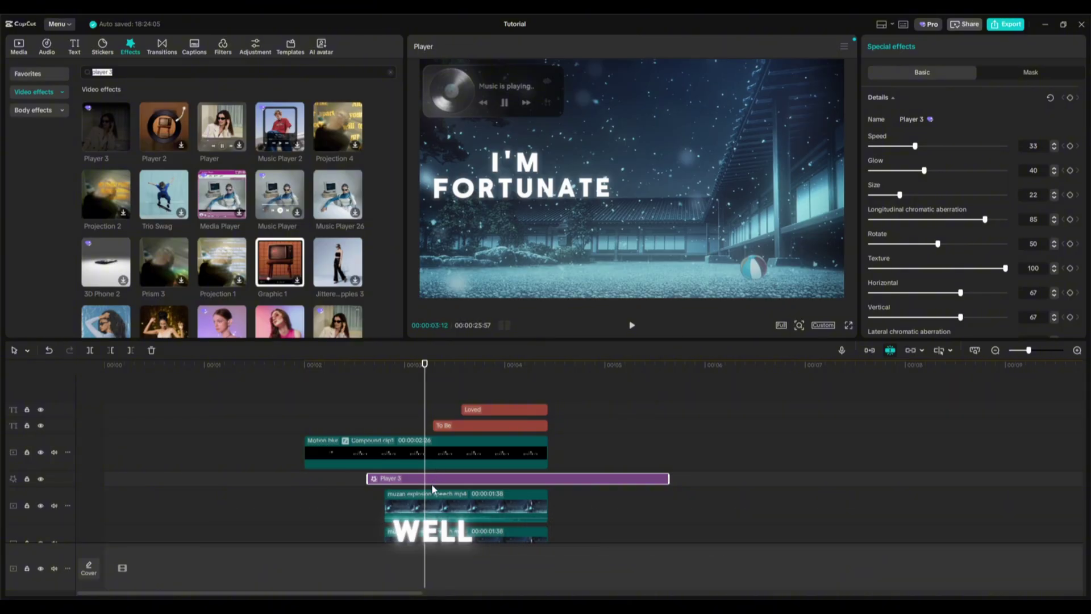
key(Delete)
drag(110, 124, 443, 493)
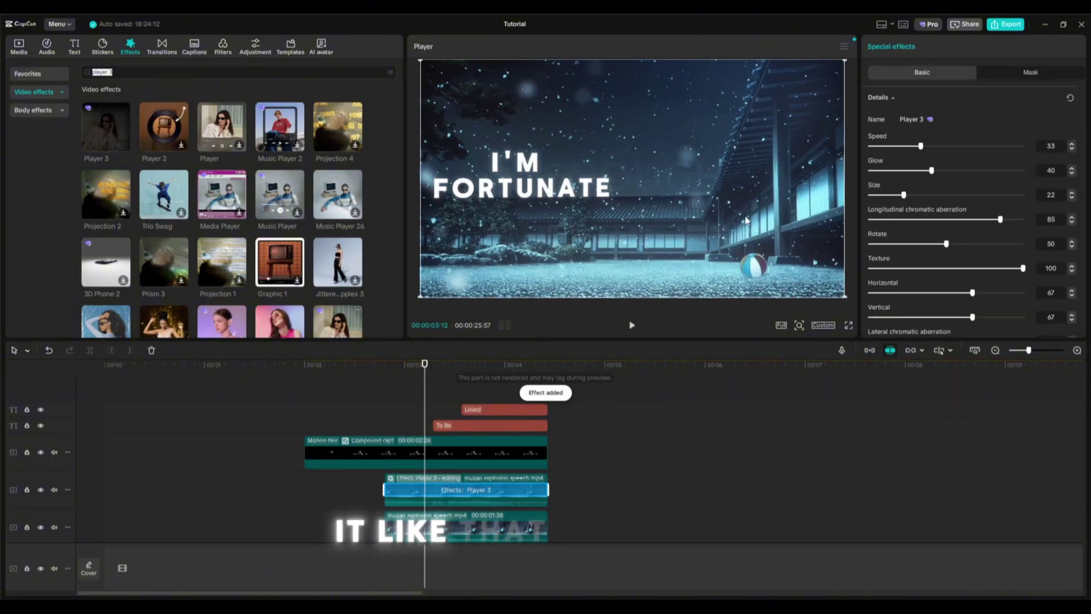
click(460, 492)
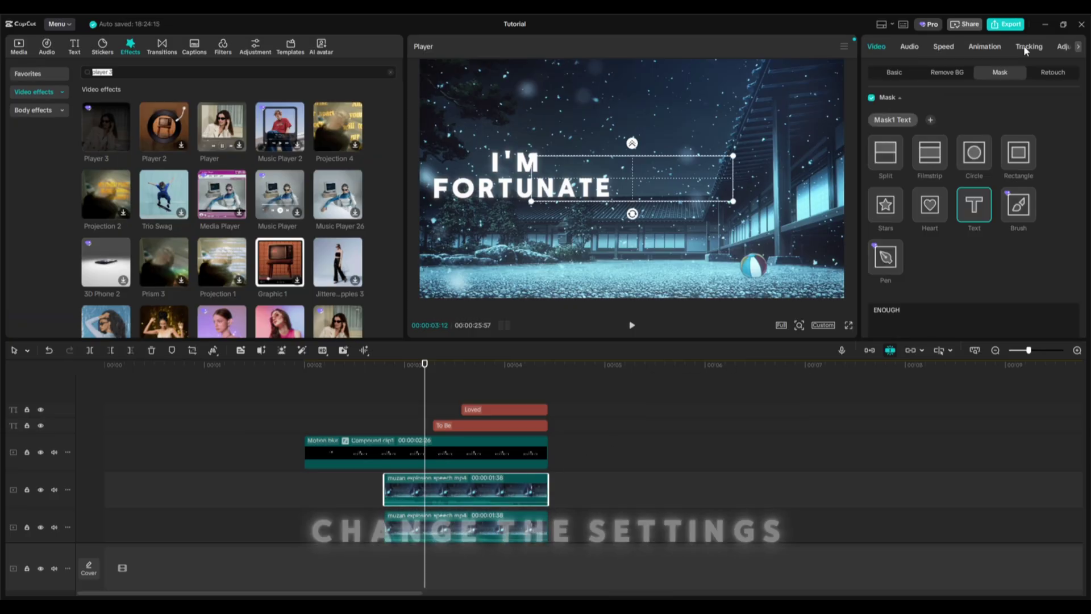
Try adjusting the masked segment's Temp and Saturation, and drag the segment back down onto the anime clip's track.
click(1061, 46)
scroll(909, 191, down, 5)
scroll(926, 196, up, 2)
drag(938, 223, 1035, 229)
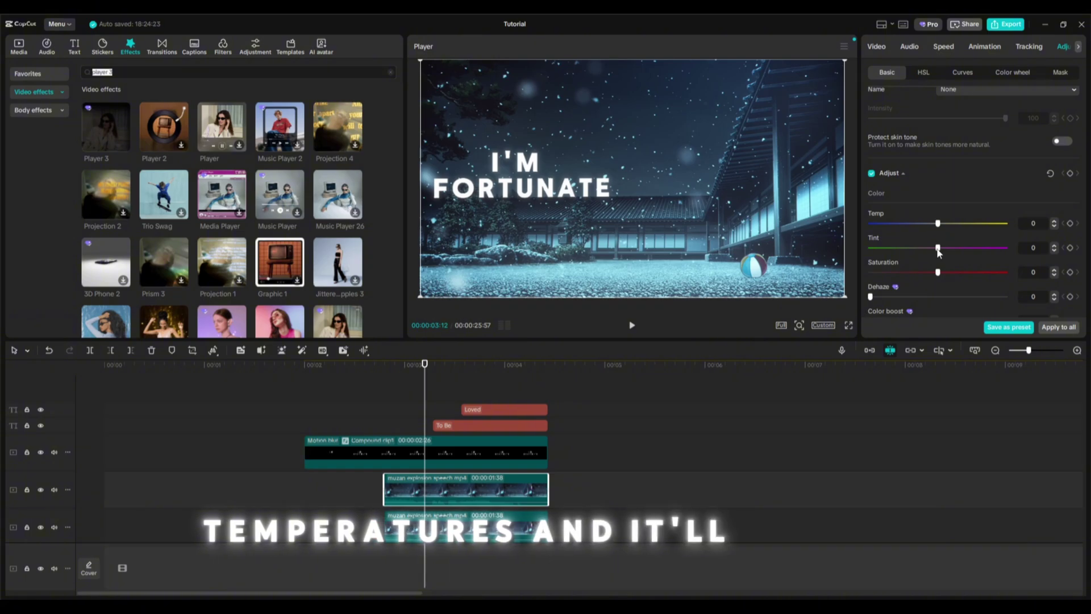
drag(937, 272, 926, 273)
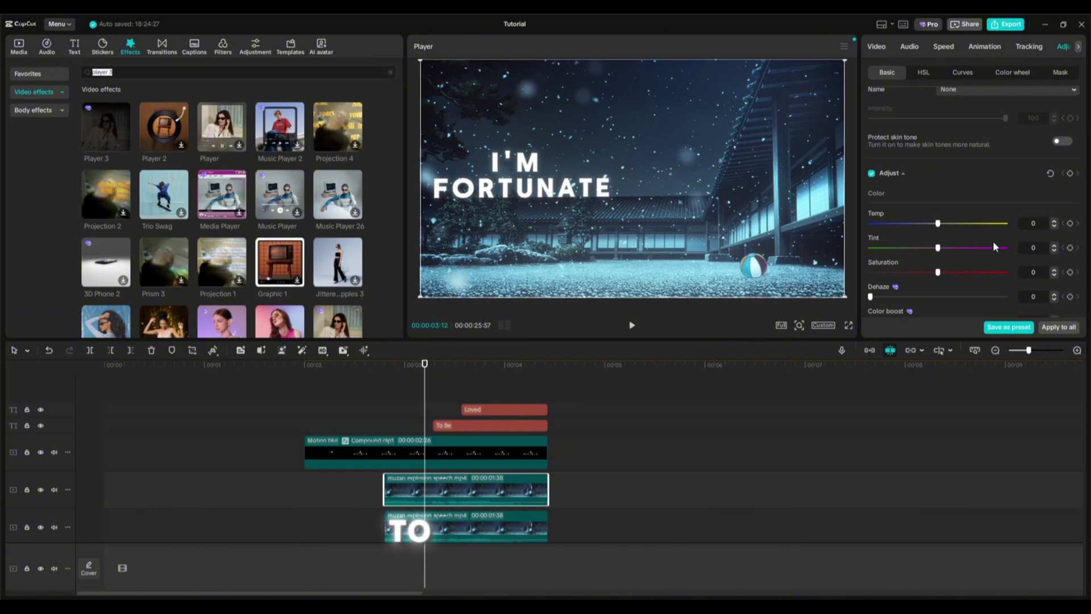
scroll(903, 273, down, 8)
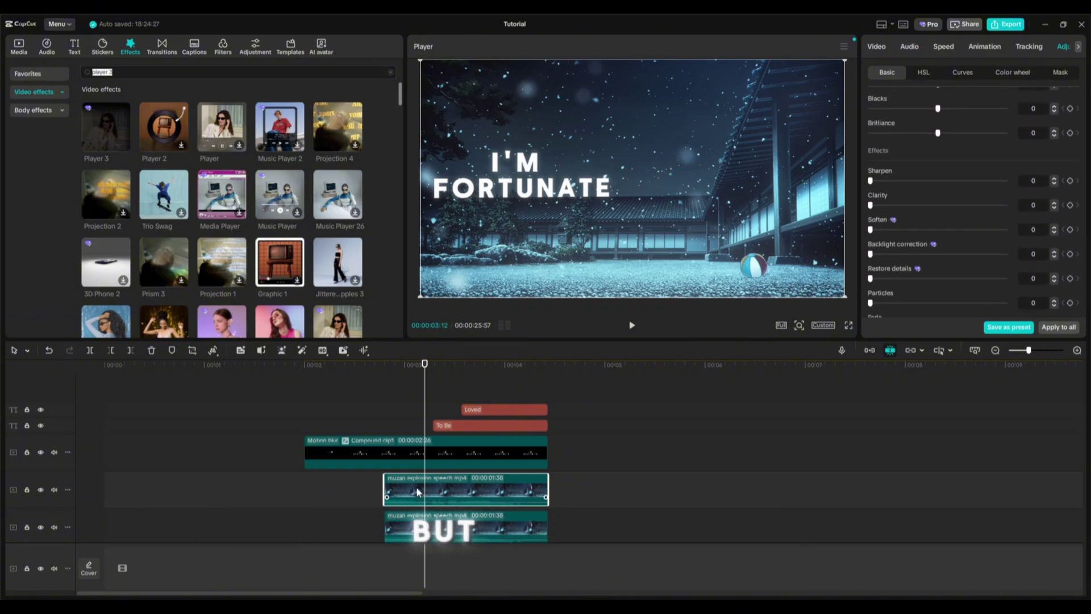
drag(446, 492, 445, 531)
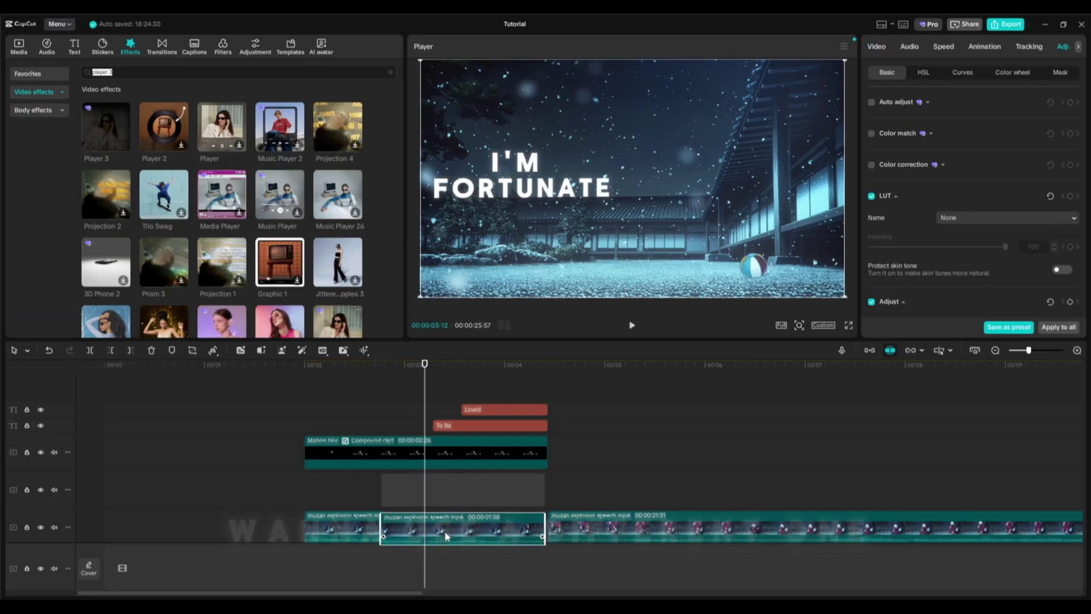
Add the Galaxy in 4K overlay video from the Boltzys OVERLAYS backgrounds folder above the compound clip, starting at the first split.
click(401, 419)
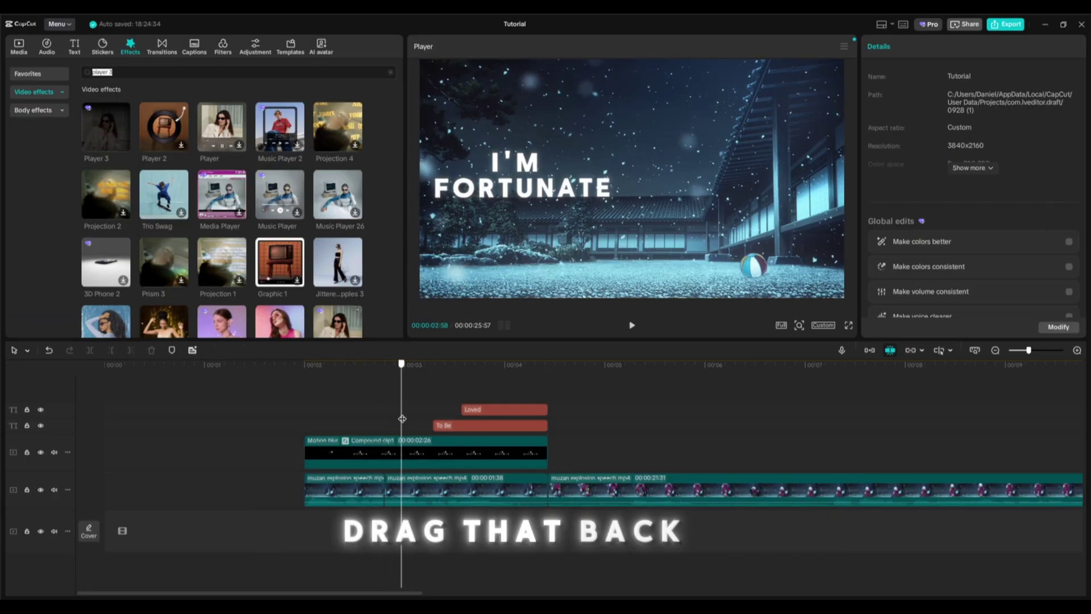
drag(401, 419, 385, 421)
click(26, 46)
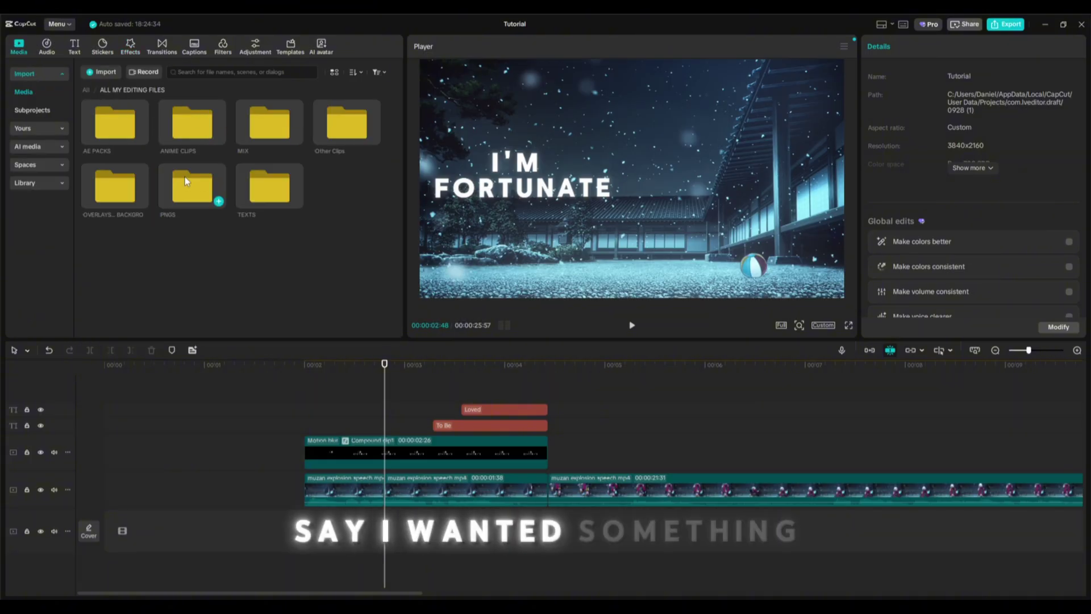
double_click(120, 185)
double_click(115, 121)
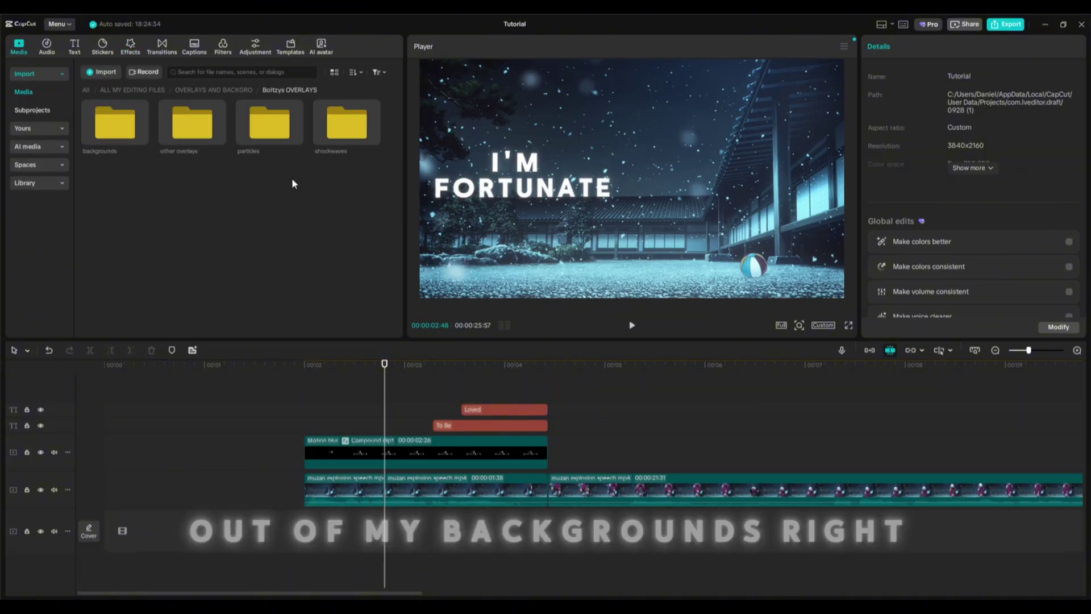
double_click(236, 131)
scroll(289, 214, down, 10)
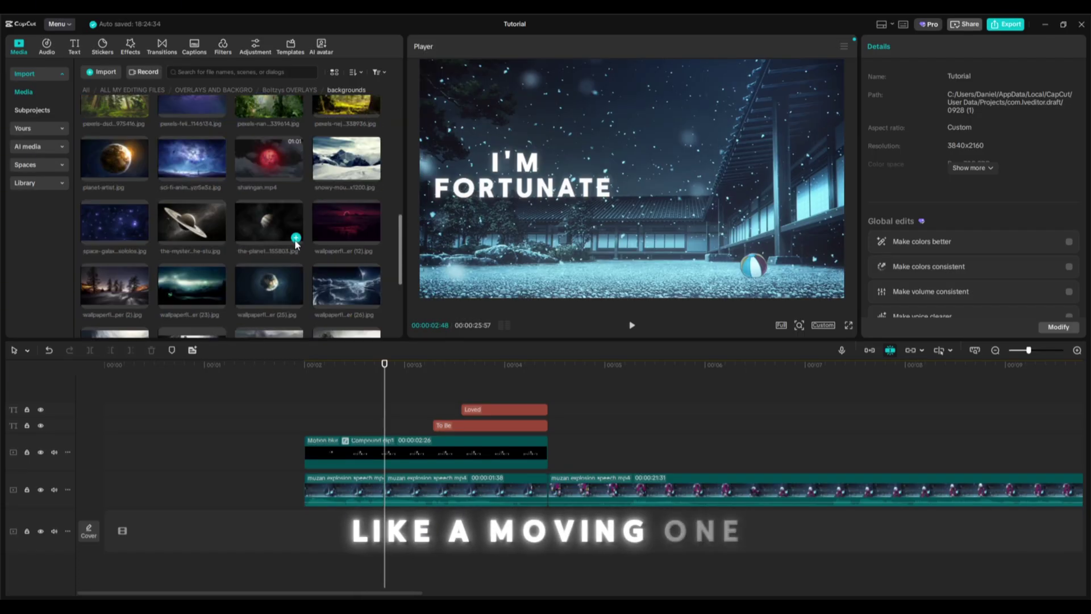
drag(346, 233, 427, 475)
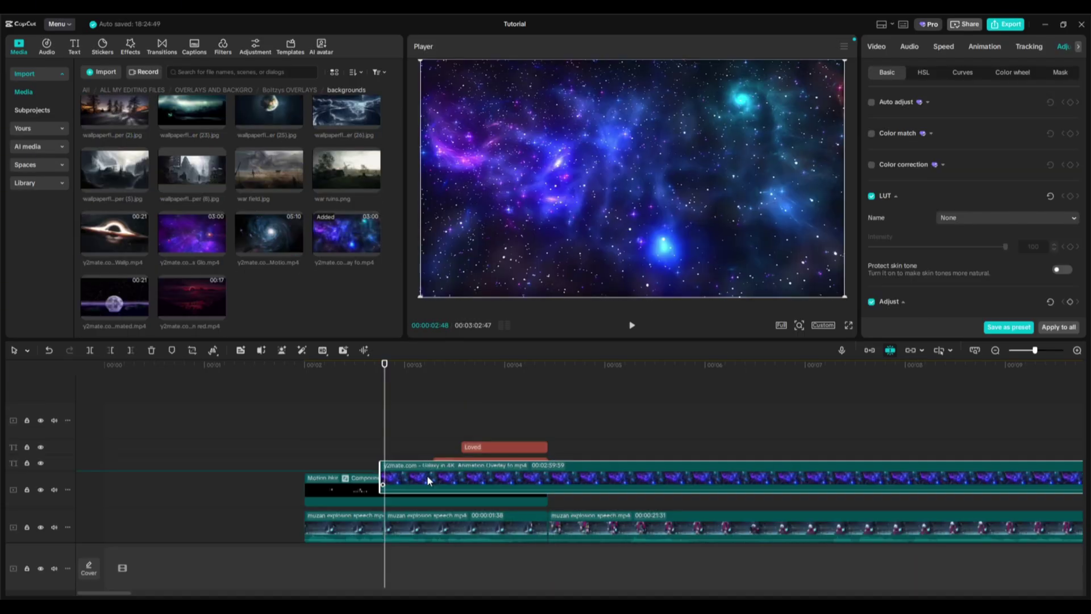
Trim the galaxy video's end to line up with the end of the compound clip and remaining text clips.
click(534, 422)
drag(535, 423, 549, 438)
click(558, 453)
key(w)
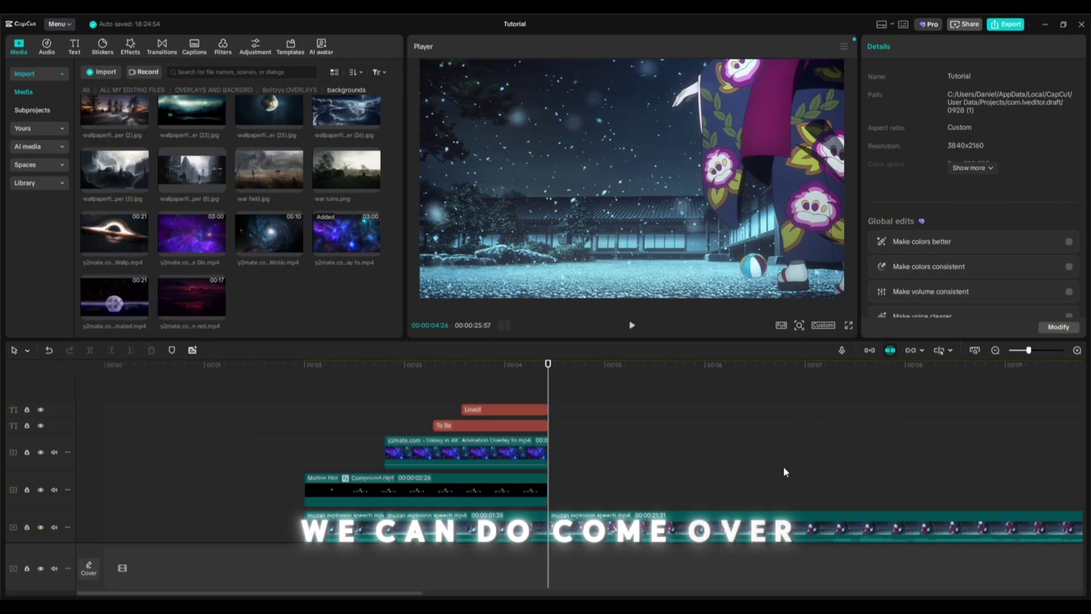
Try adding a text mask to the galaxy overlay video's color adjustments.
click(404, 401)
click(430, 439)
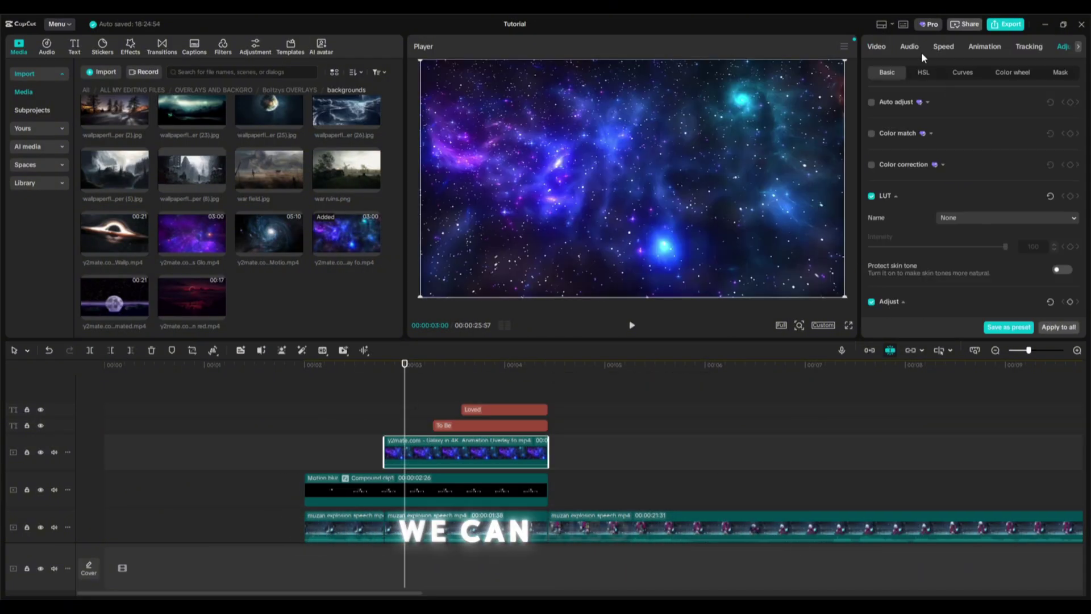
click(1059, 72)
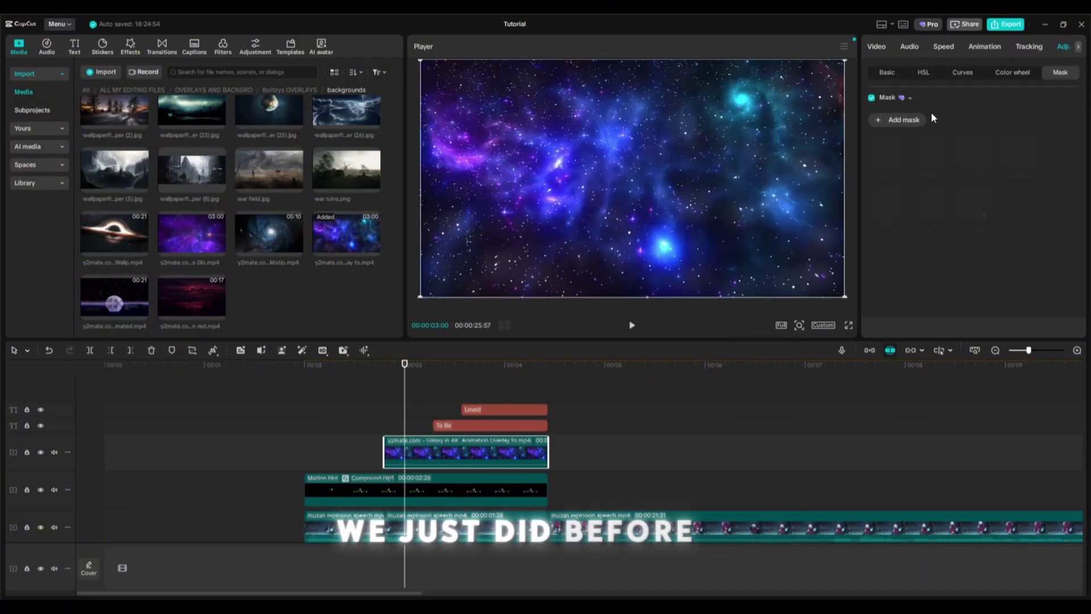
click(888, 126)
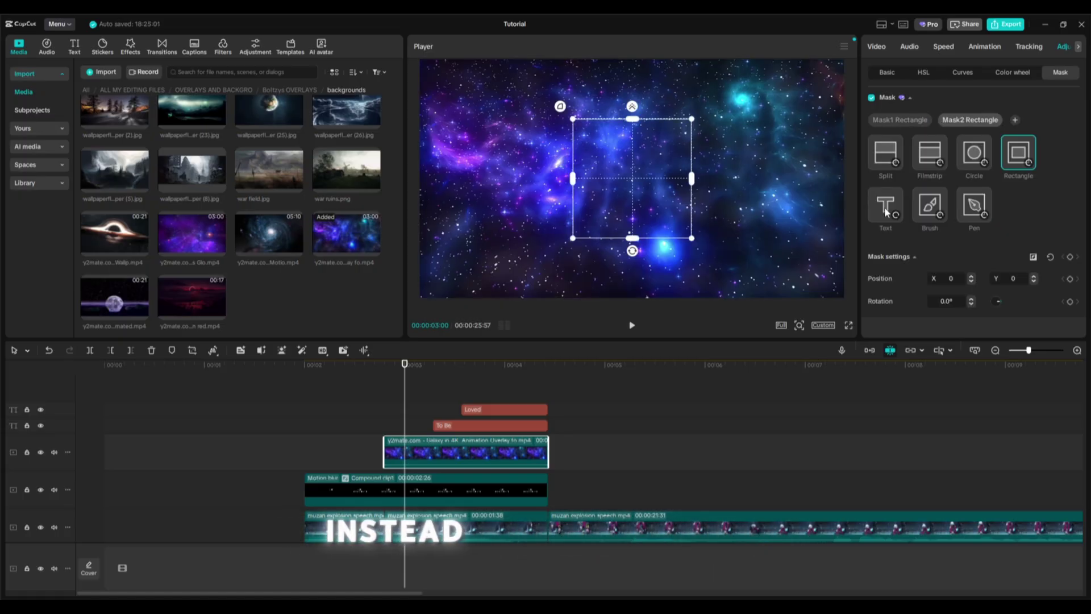
click(878, 48)
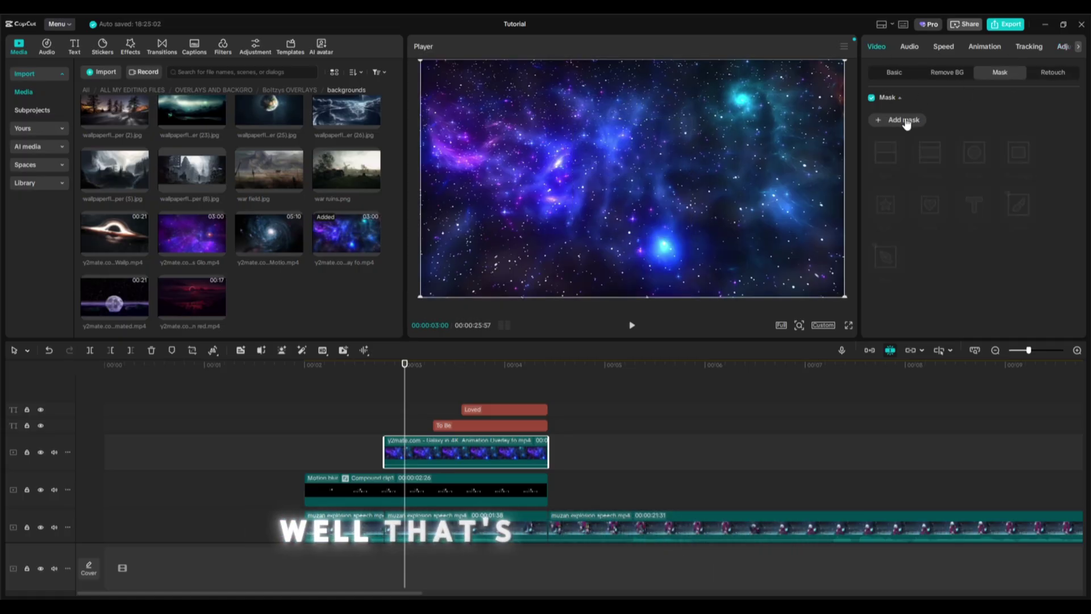
Mask the galaxy overlay video with a text mask reading ENOUGH.
click(906, 124)
click(974, 204)
text(Enou)
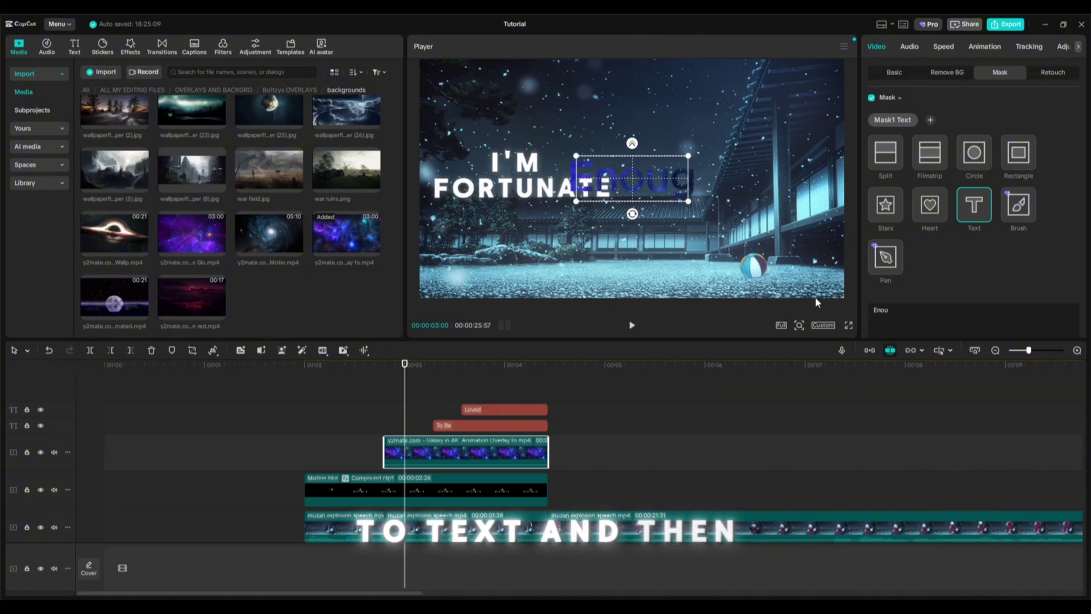
key(BackSpace)
text(N)
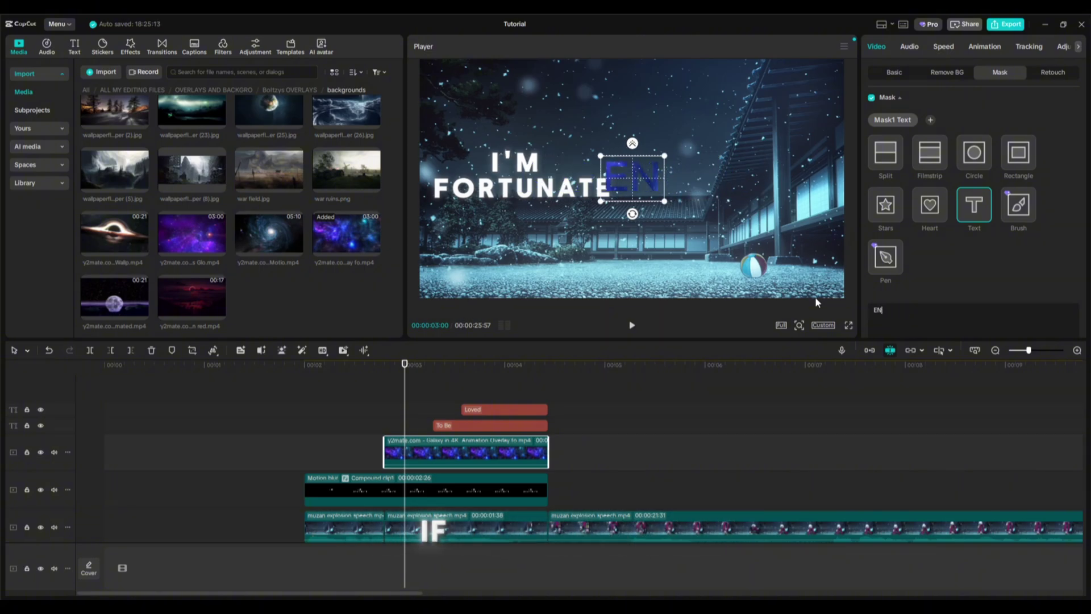
text(OUGH)
Set the text mask's font to ZY Resolve, place it below FORTUNATE at Y -259, and widen its character spacing.
scroll(959, 97, down, 5)
click(956, 97)
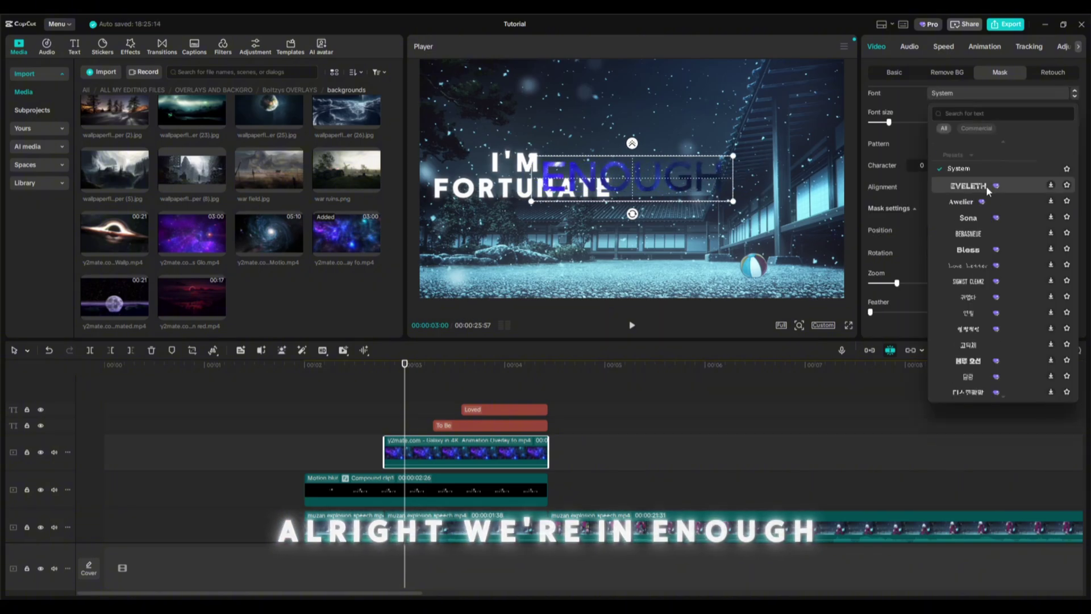
scroll(983, 176, up, 3)
click(976, 161)
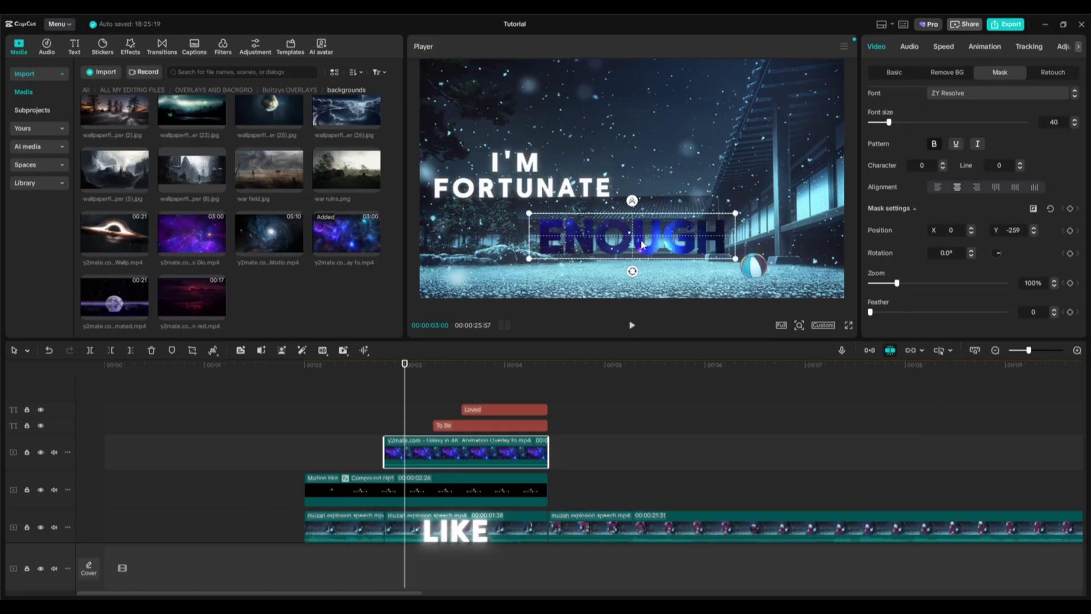
click(942, 162)
click(942, 162)
click(943, 162)
Try color adjustments on the ENOUGH-masked galaxy video, setting its Temp to -50.
click(1063, 46)
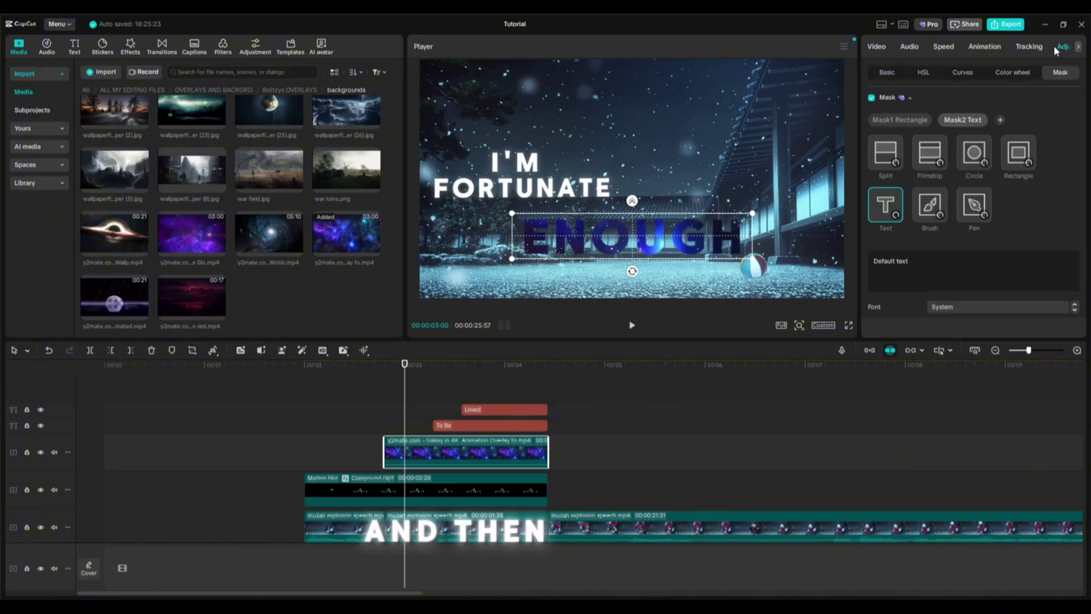
click(886, 133)
scroll(979, 192, down, 2)
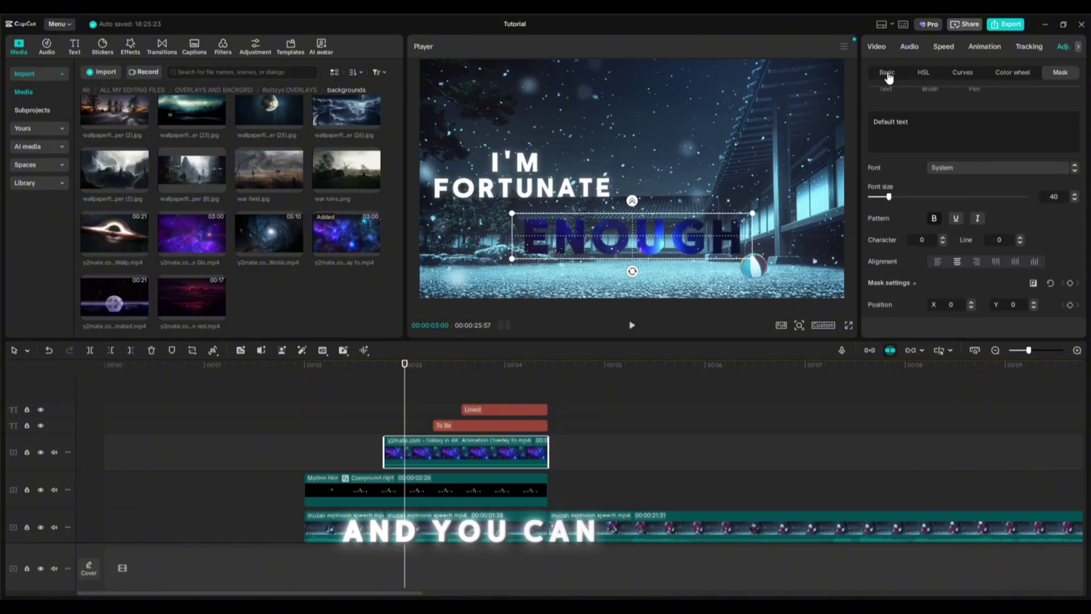
scroll(997, 170, up, 4)
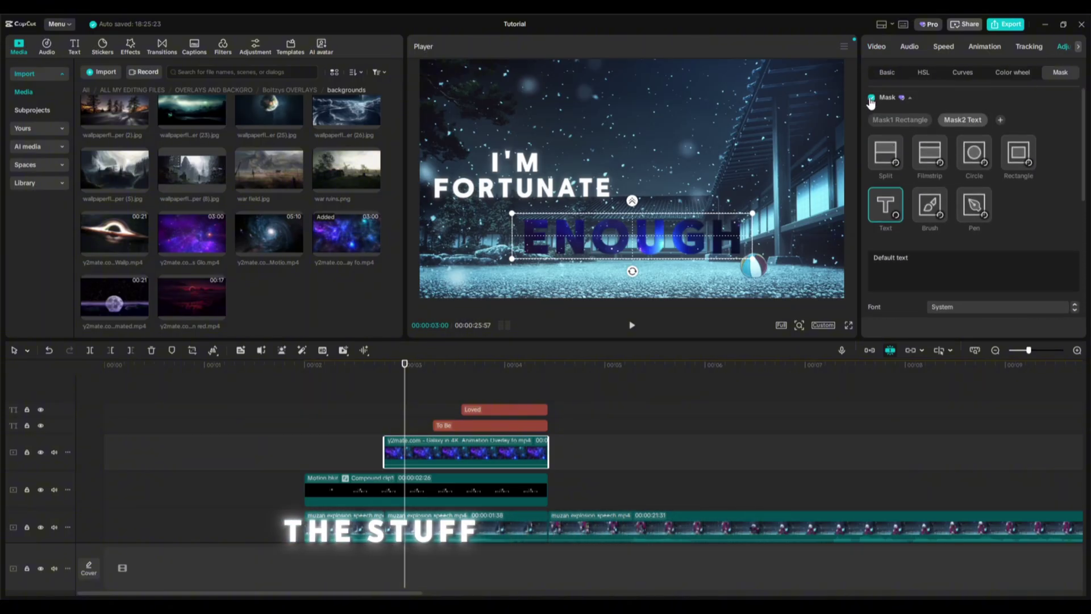
click(923, 72)
click(887, 72)
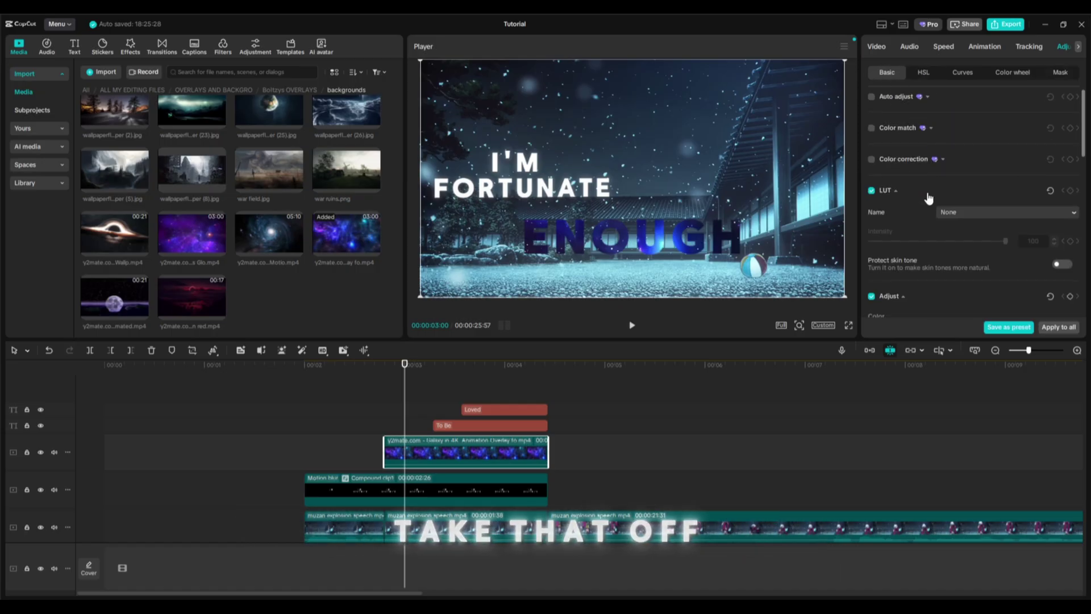
scroll(945, 201, down, 2)
drag(938, 238, 986, 240)
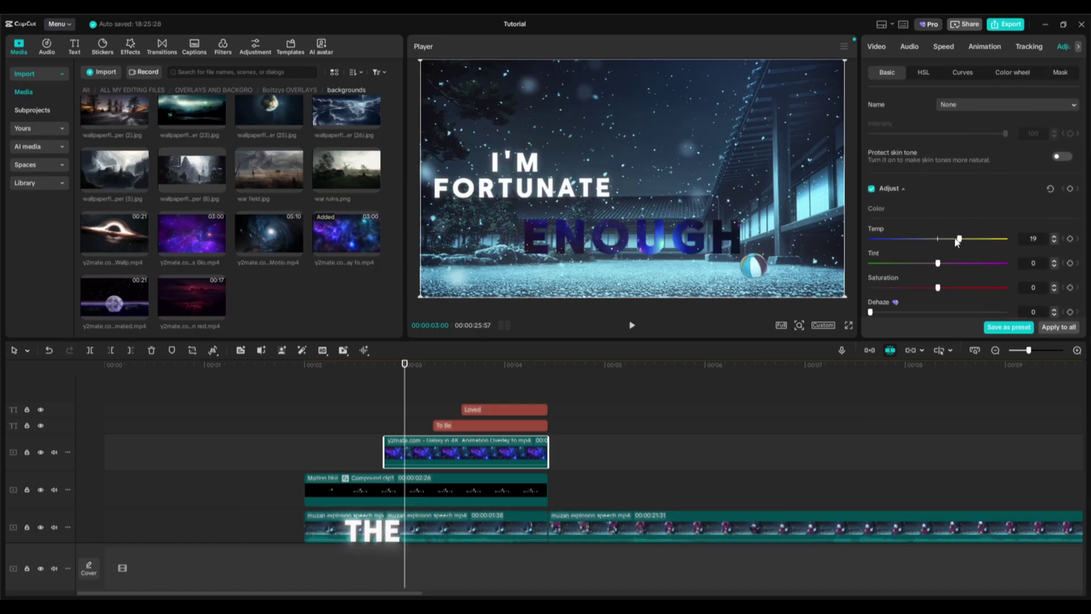
scroll(926, 256, down, 3)
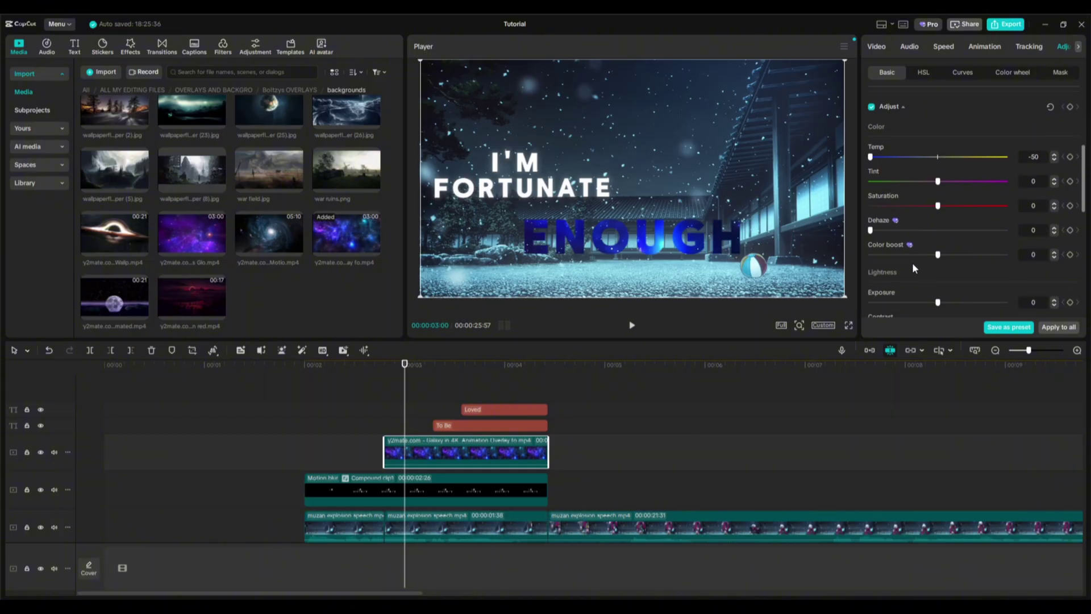
drag(876, 263, 938, 262)
drag(859, 284, 885, 264)
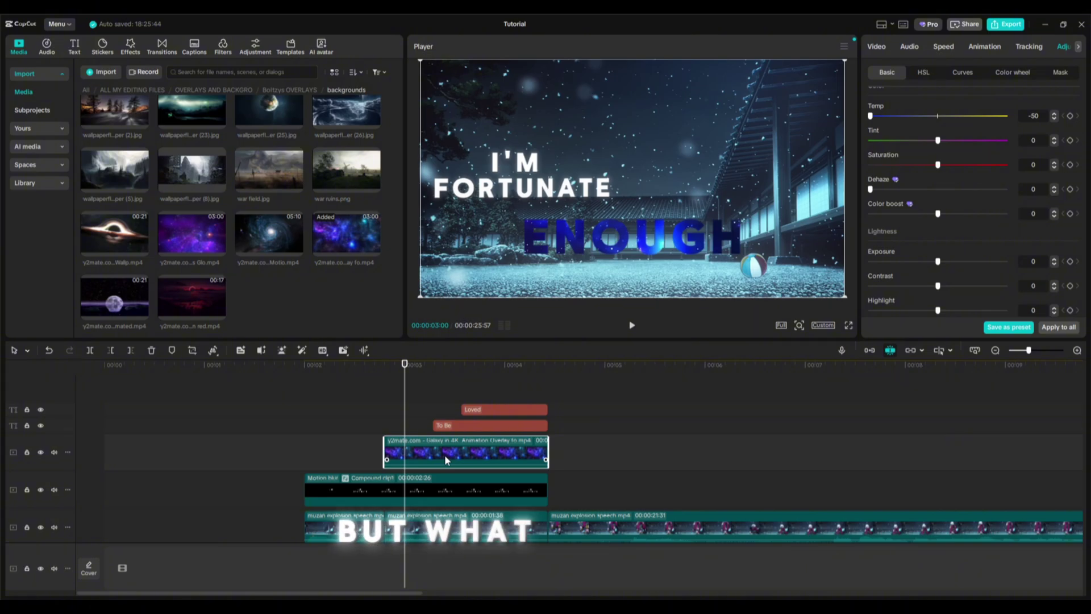
Undo the galaxy overlay and masking edits until the plain Enough text clip is back above the unsplit anime clip.
key(Delete)
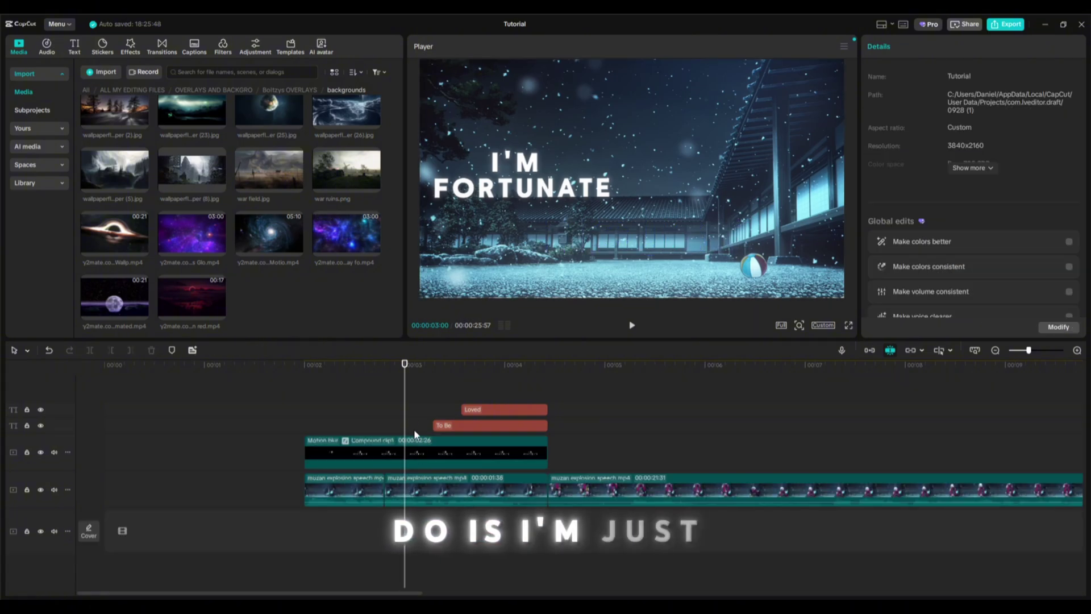
click(390, 423)
key(ctrl+z)
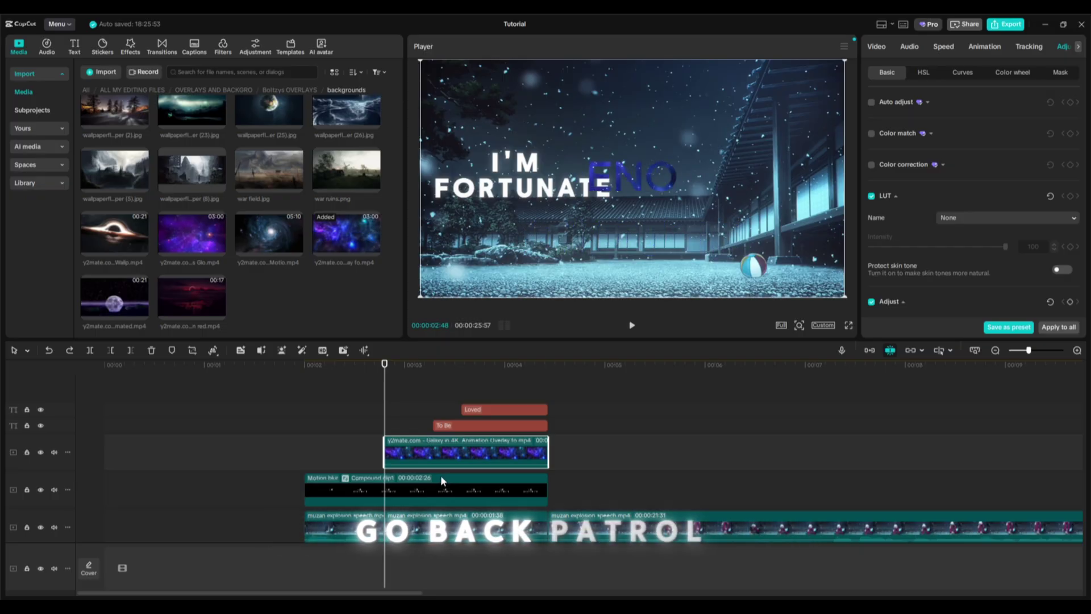
key(Delete)
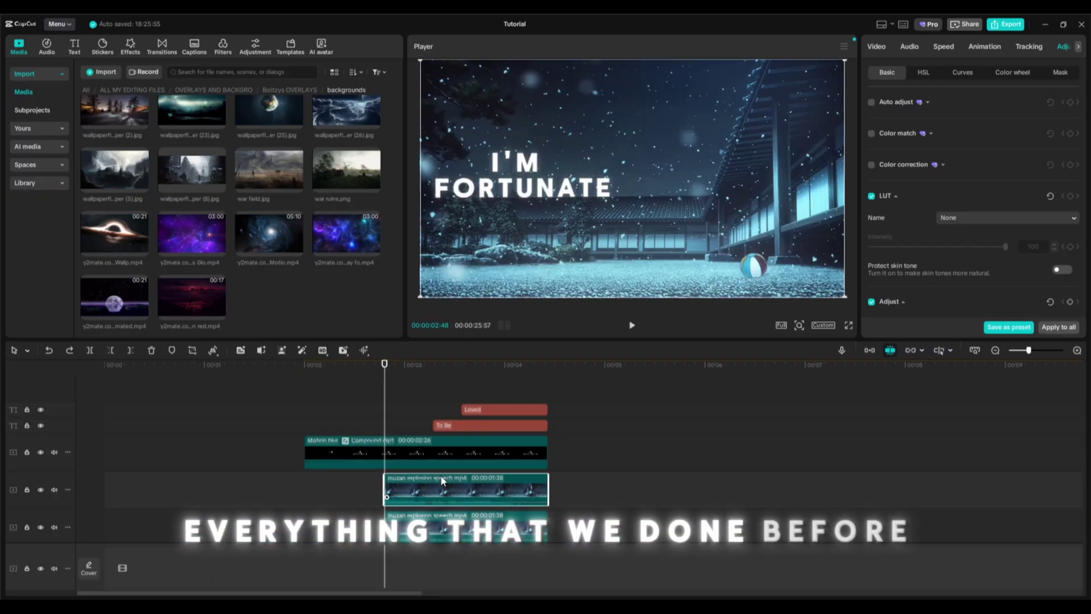
key(ctrl+z)
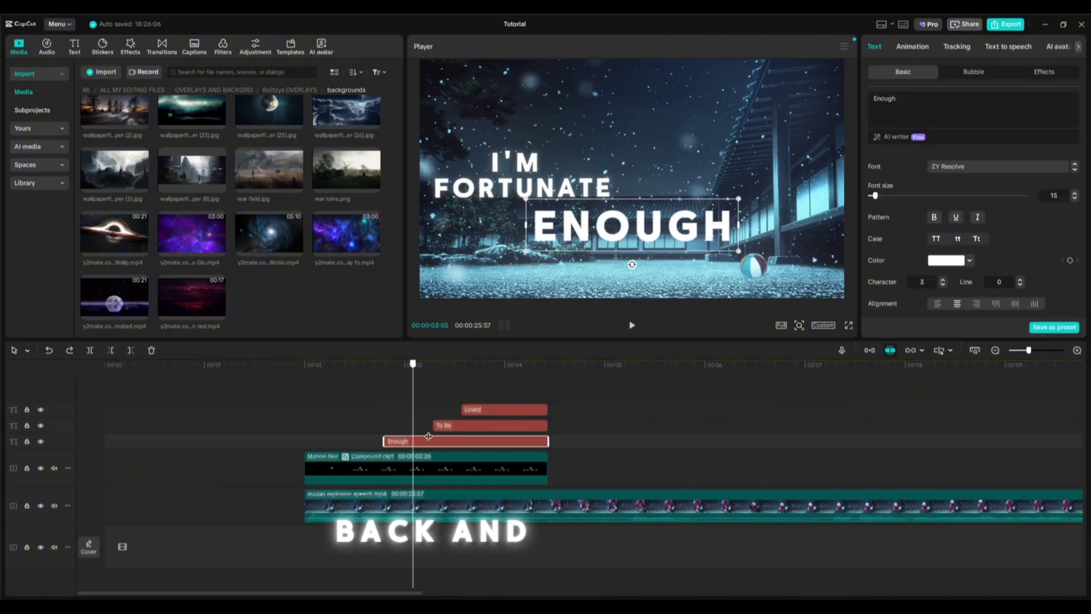
Turn the Enough text clip into its own compound clip and bring up the video effects library.
drag(412, 364, 385, 364)
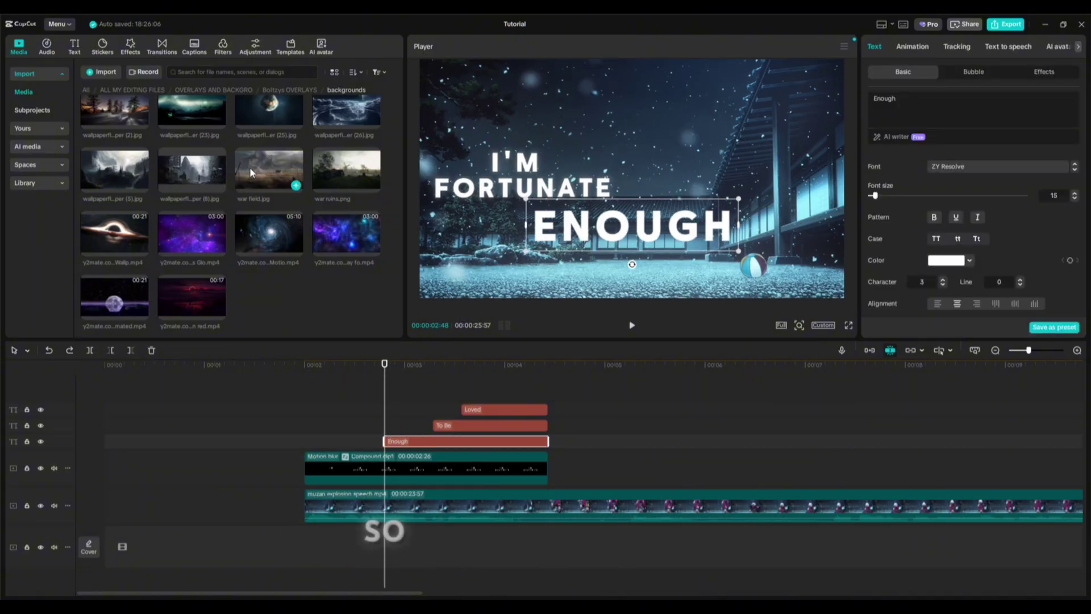
click(135, 46)
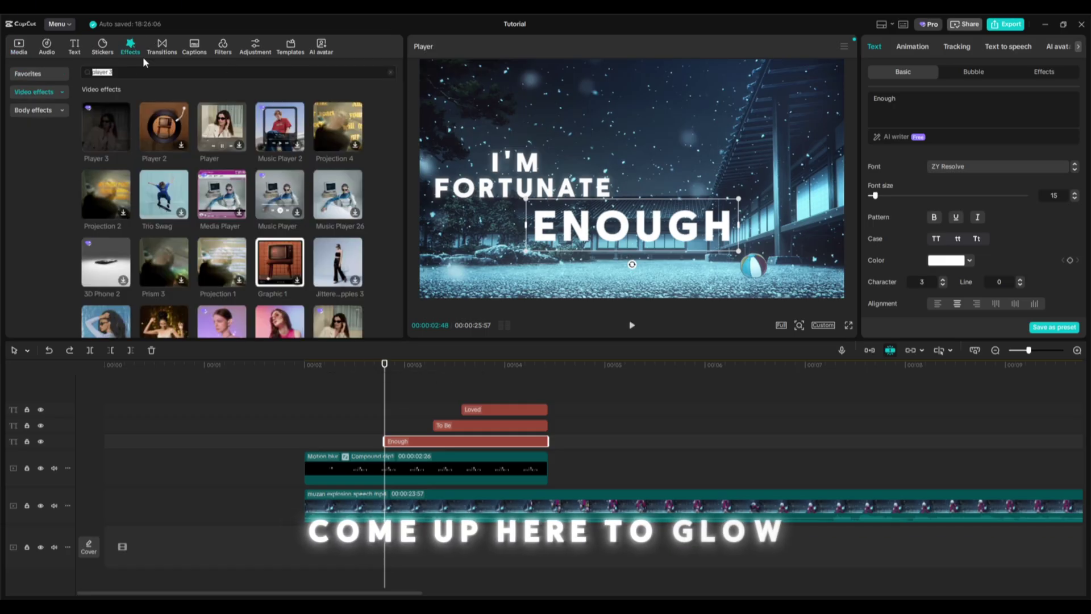
right_click(441, 442)
click(485, 473)
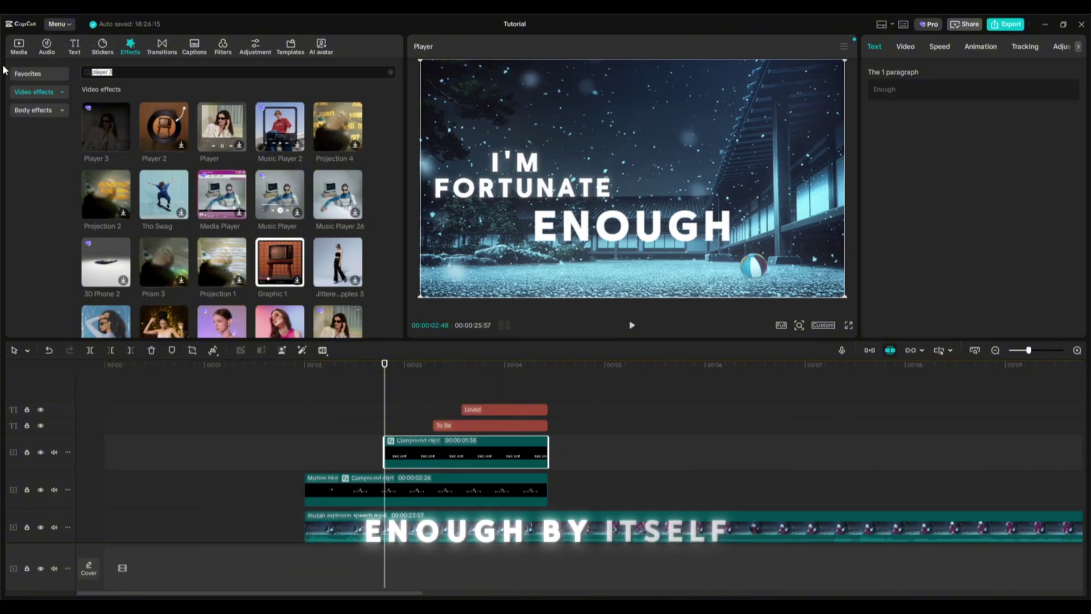
Search the video effects for GLOW, try Glow 2 on the Enough compound clip, and remove it.
key(BackSpace)
text(GLOW)
key(Return)
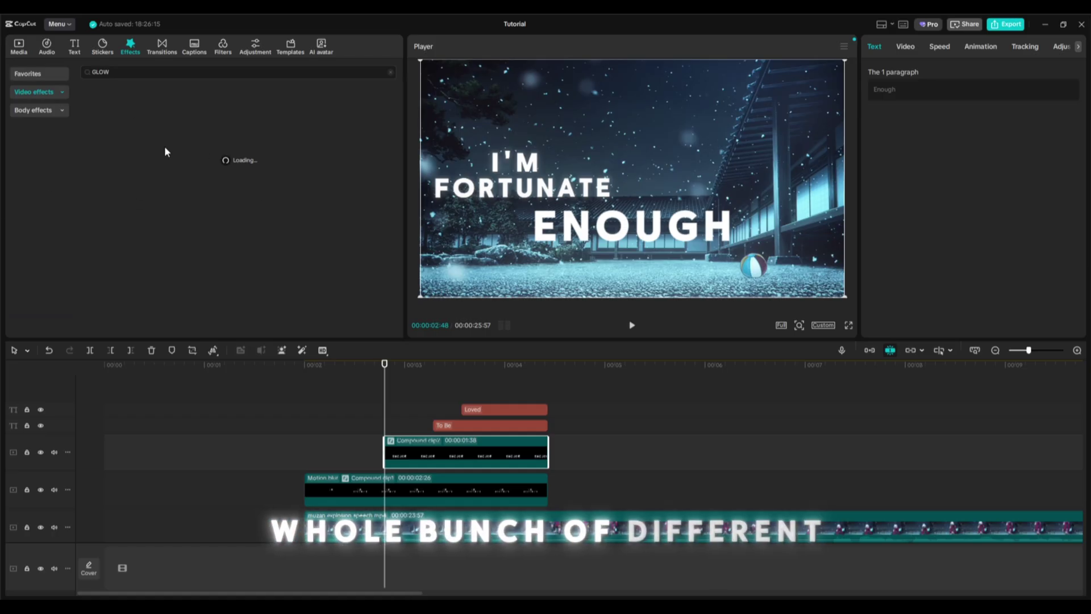
drag(161, 126, 424, 454)
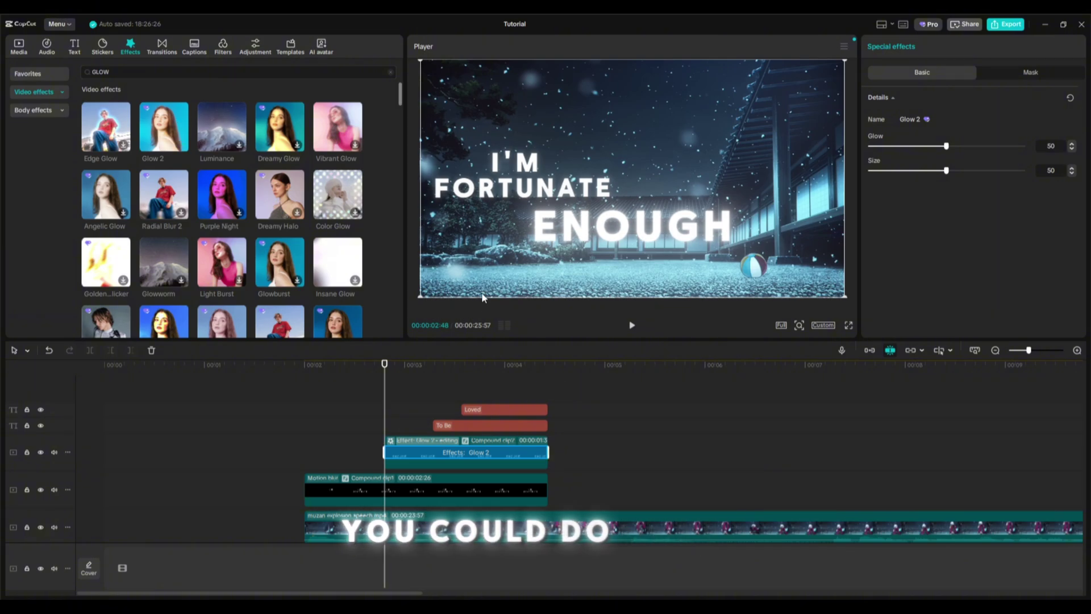
key(Delete)
Search the video effects for holoscan and apply the Holoscan effect to the Enough compound clip.
drag(126, 72, 38, 80)
text(ho)
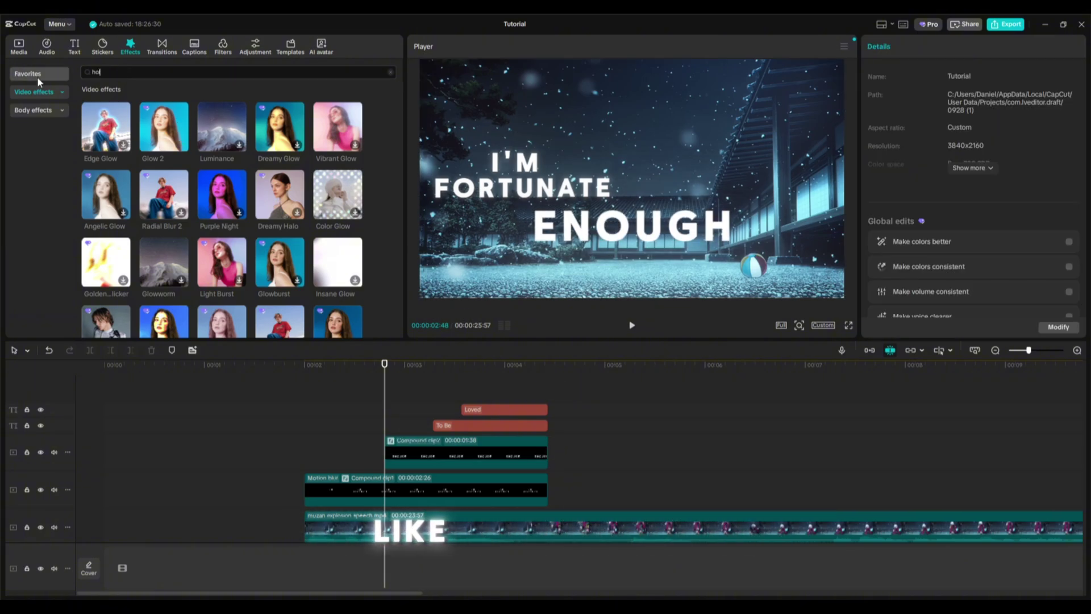
text(loscan)
key(Return)
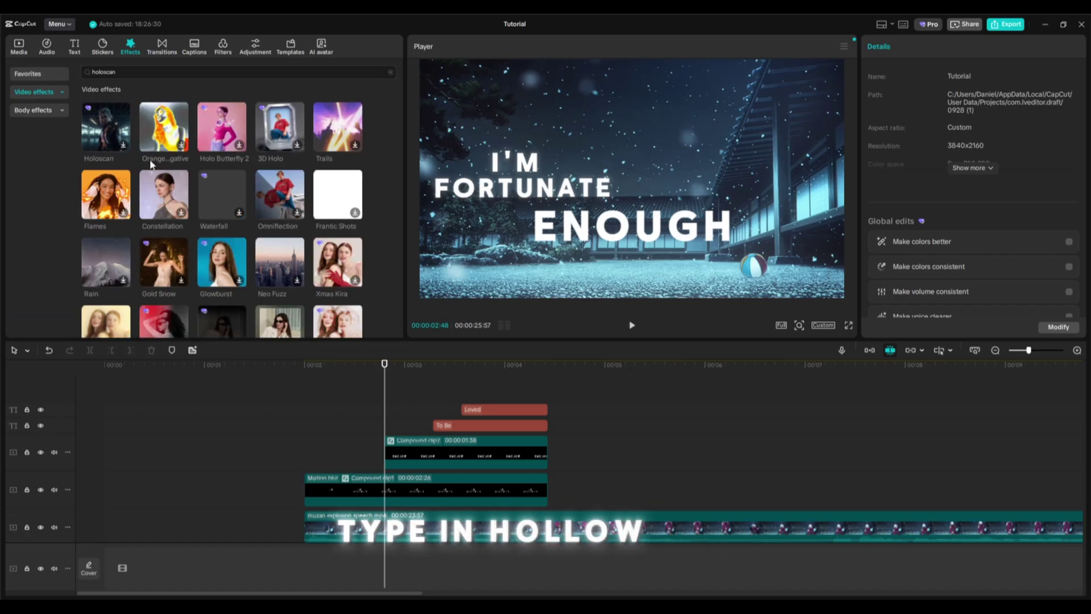
drag(106, 126, 435, 455)
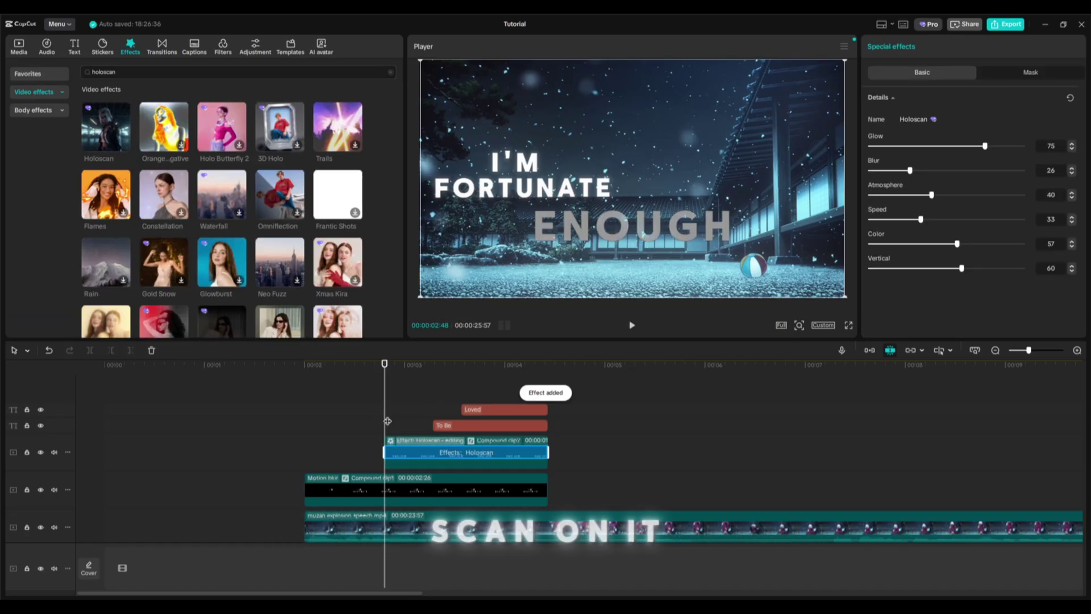
Set the Holoscan effect's Atmosphere to 0 and Speed to 95, and preview it from the start of the Enough clip.
drag(931, 195, 780, 196)
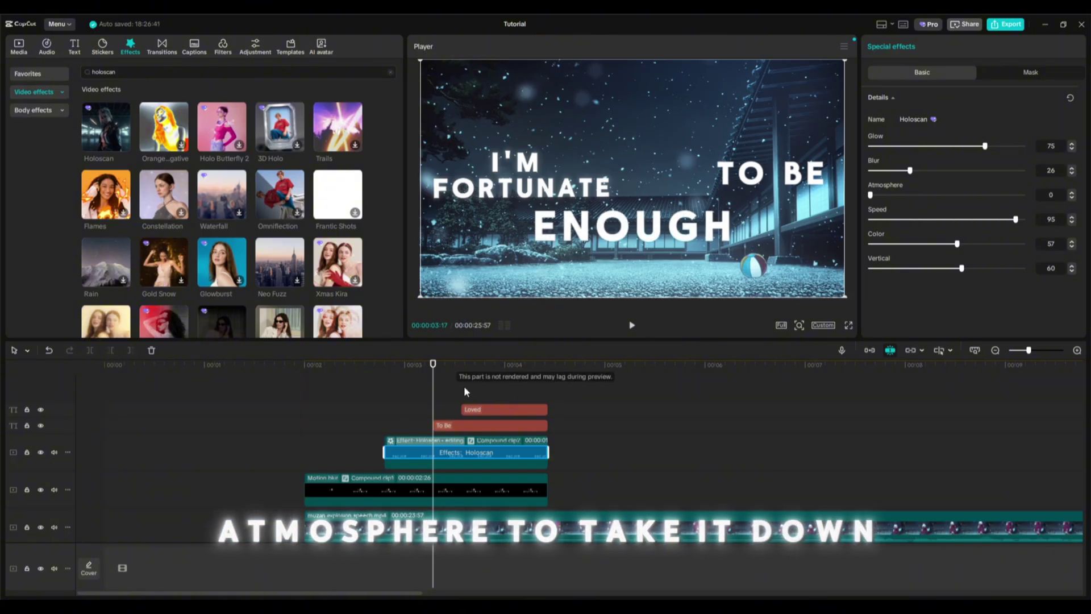
click(380, 418)
key(space)
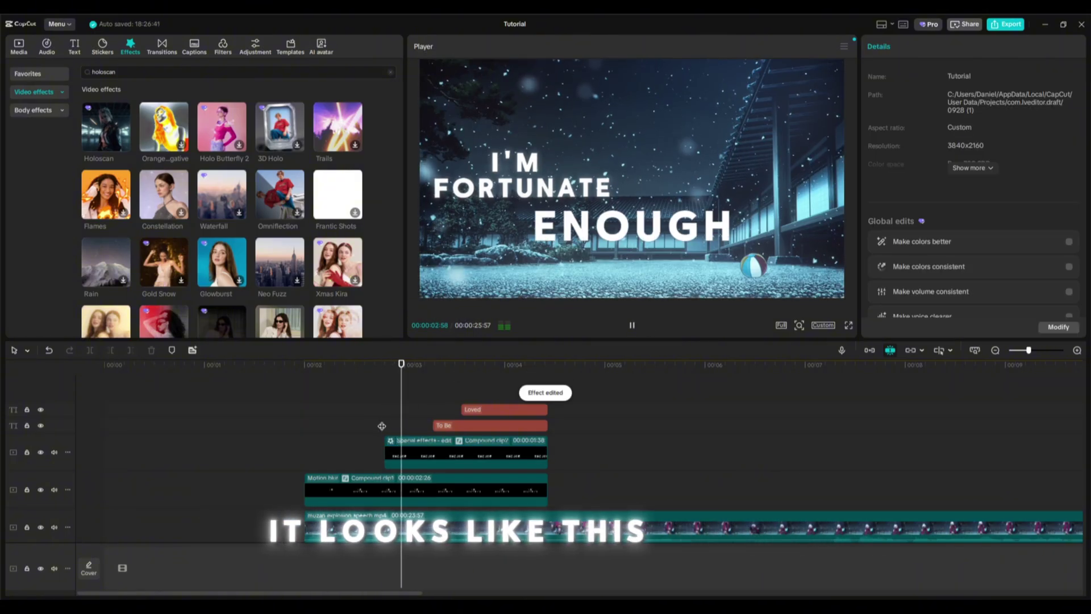
drag(382, 421, 421, 433)
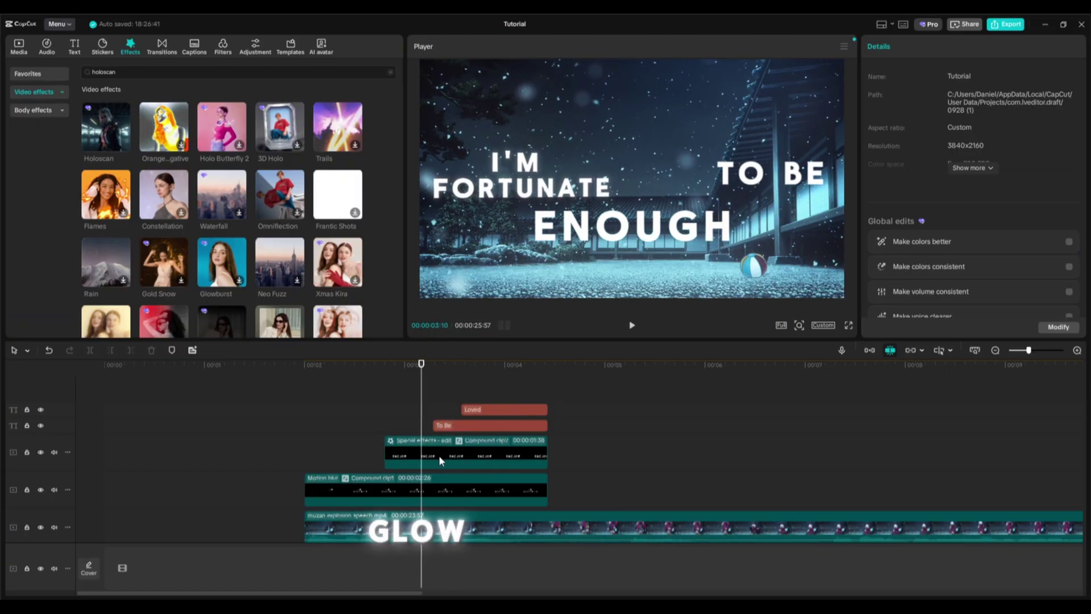
Open the Enough compound clip and change its text color to red.
click(386, 439)
click(392, 446)
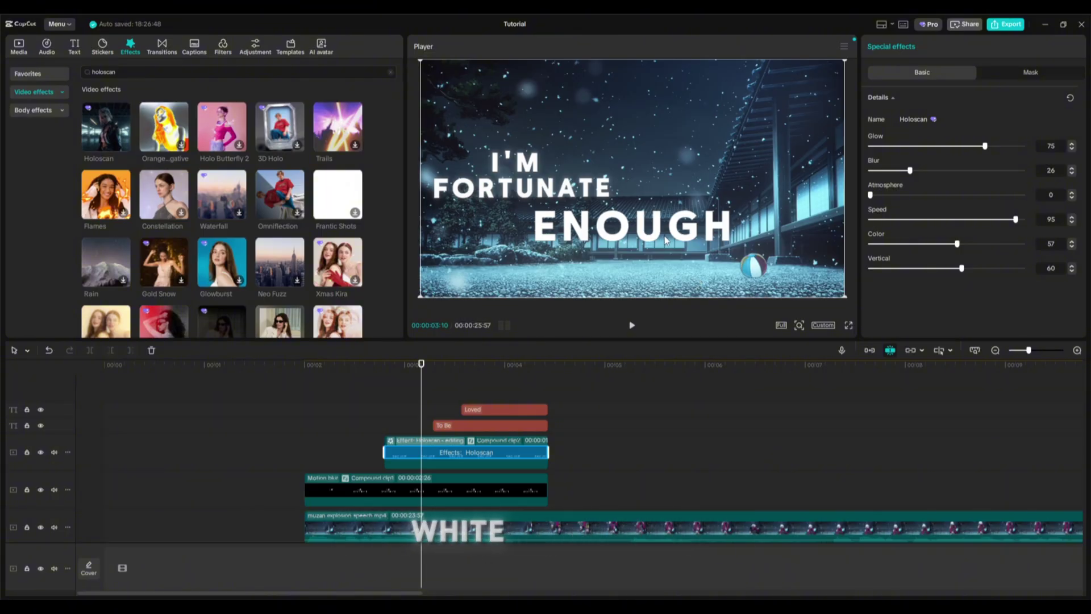
double_click(453, 449)
click(288, 453)
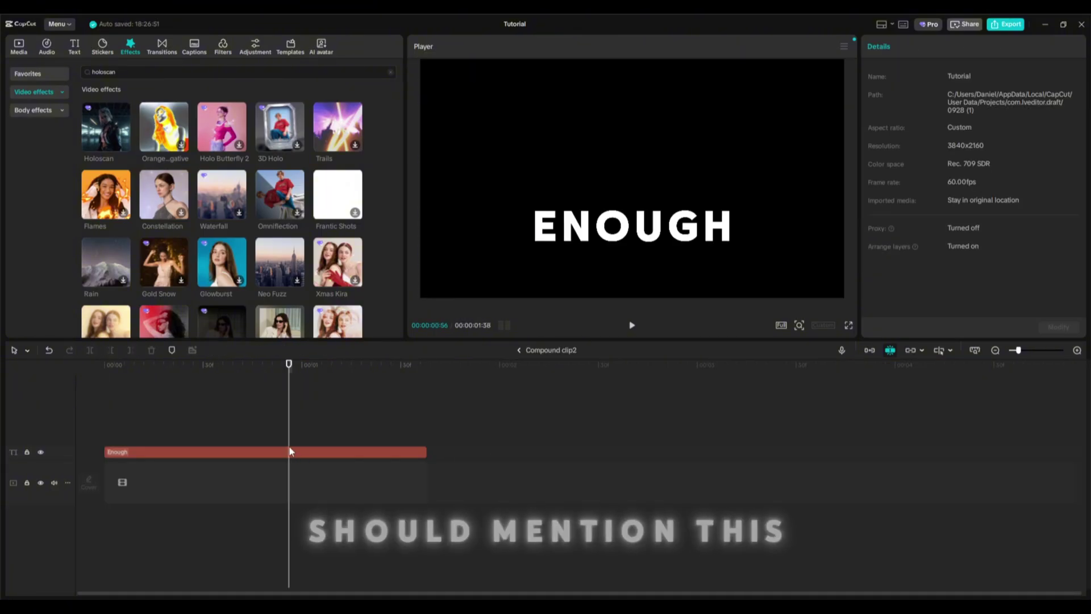
click(949, 260)
mouse_move(1028, 279)
mouse_down()
mouse_move(1029, 322)
mouse_move(1028, 278)
mouse_up()
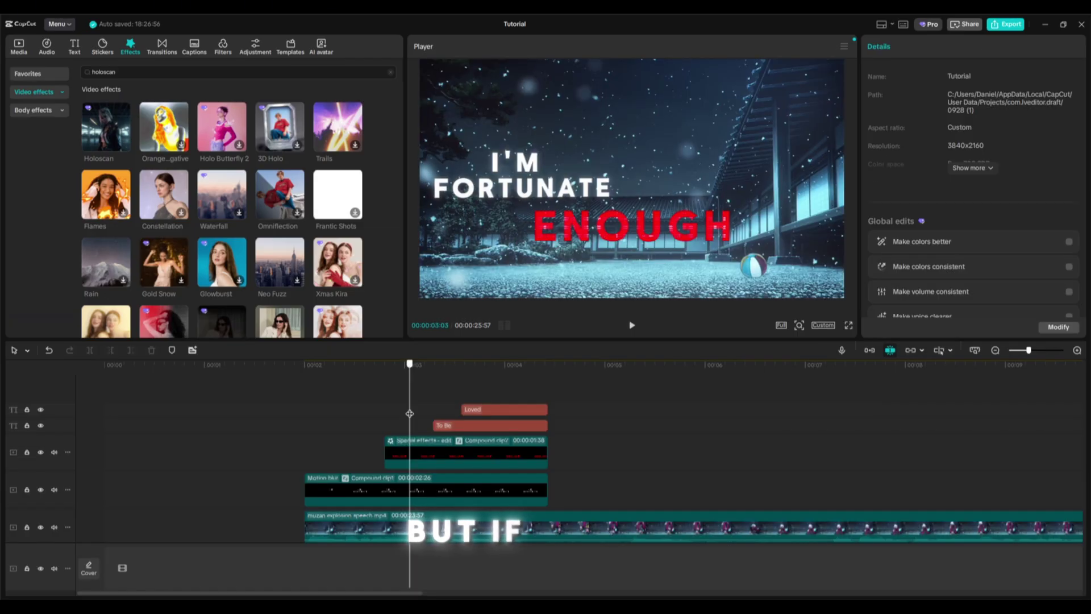
Check the Holoscan effect's settings and play back the red Enough text from the start of its clip.
mouse_move(385, 415)
mouse_down()
mouse_move(483, 416)
mouse_move(393, 414)
mouse_up()
click(405, 440)
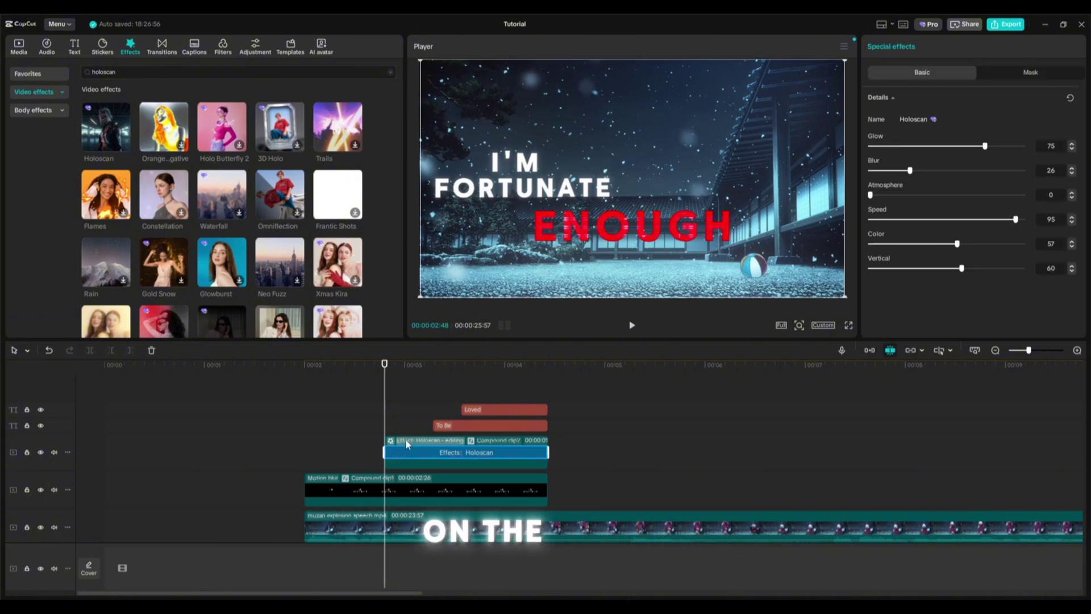
click(397, 413)
key(space)
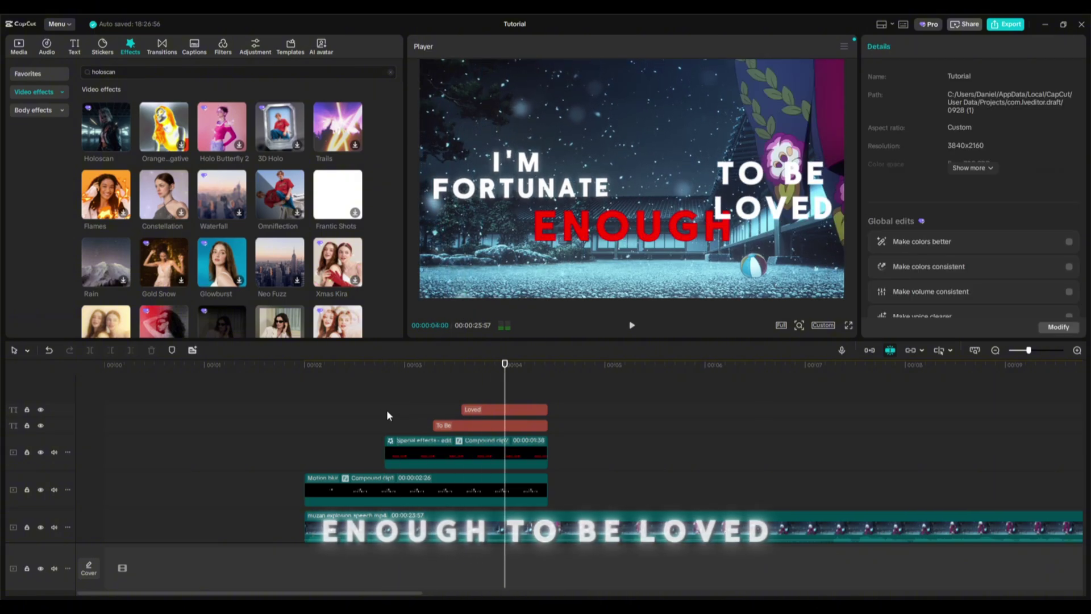
Try the Omniflection video effect on the red Enough compound clip and preview it over the following frames.
drag(386, 410, 439, 411)
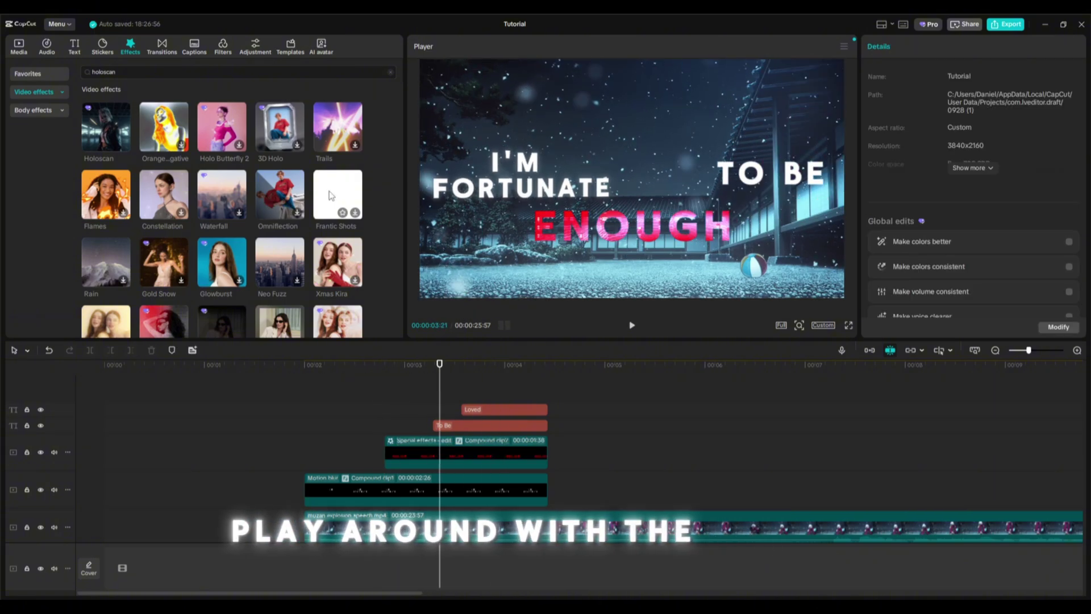
drag(259, 197, 400, 449)
drag(379, 410, 498, 421)
click(393, 442)
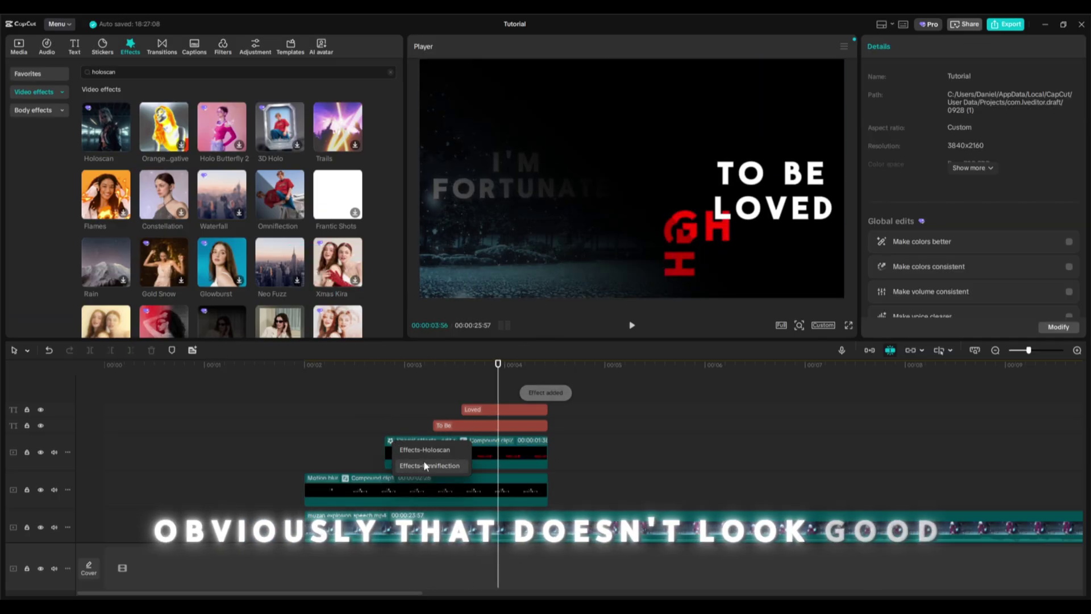
click(396, 406)
Apply a different video effect from the search results to the red Enough compound clip.
scroll(171, 241, down, 2)
drag(171, 242, 398, 450)
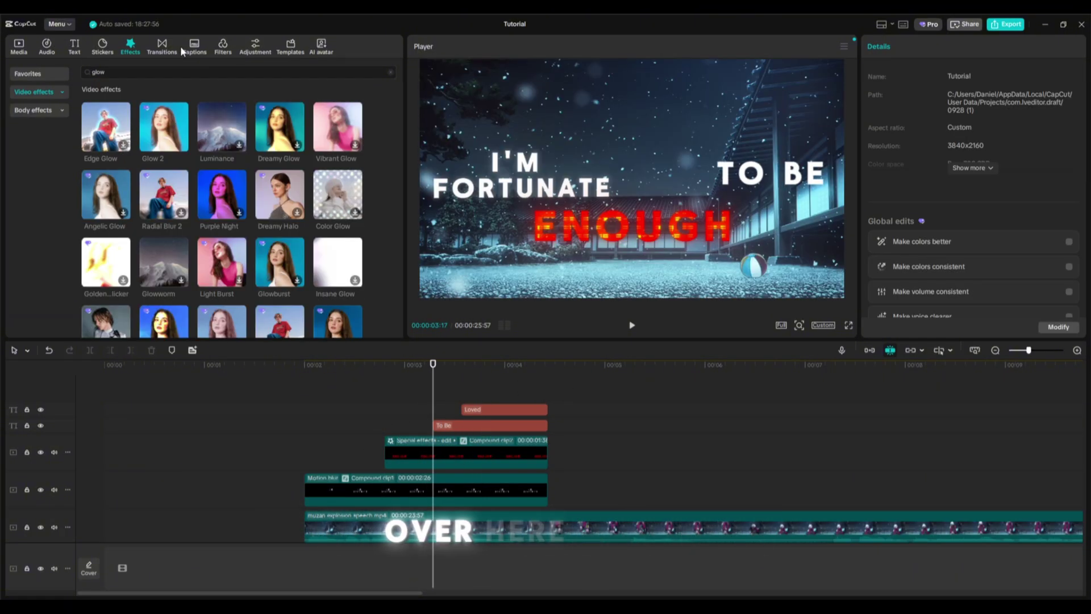
Search the video effects for Player 3 and add the effect on its own track above the To Be and Loved texts.
click(390, 72)
text(Player 3)
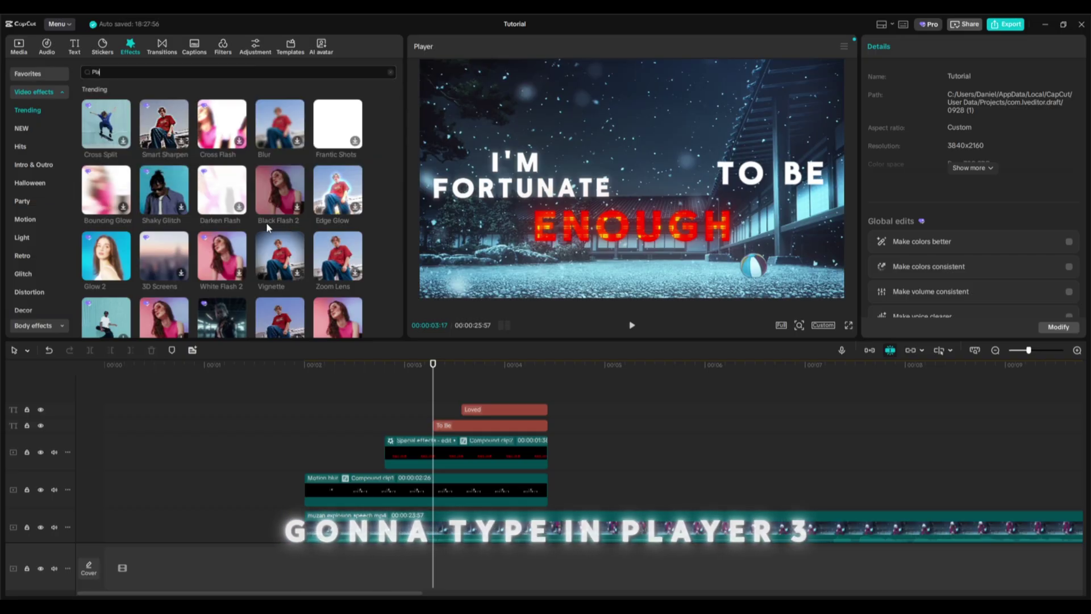
key(Return)
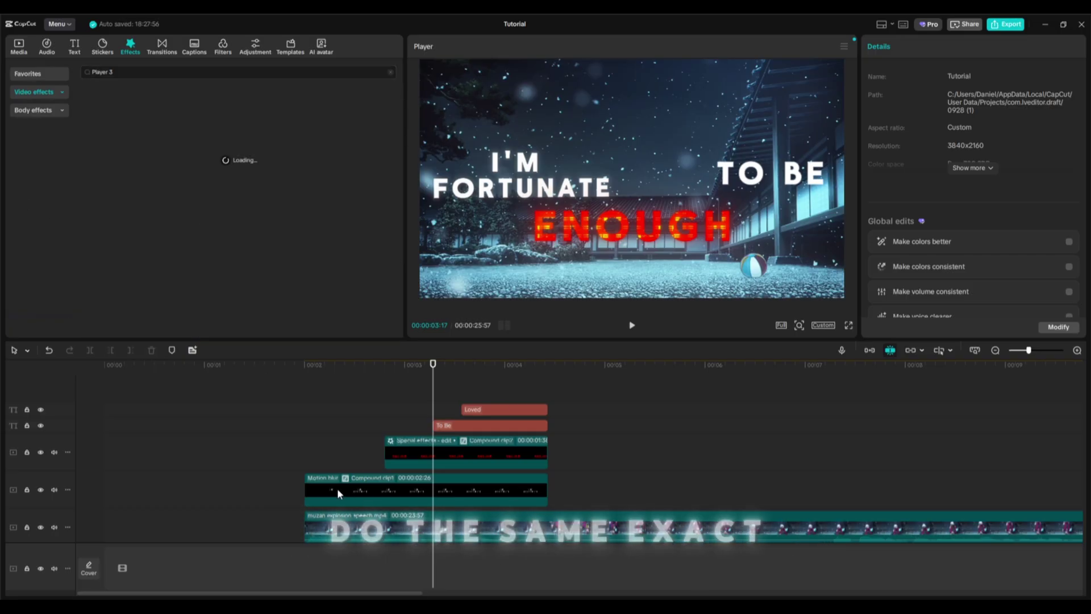
drag(106, 126, 279, 413)
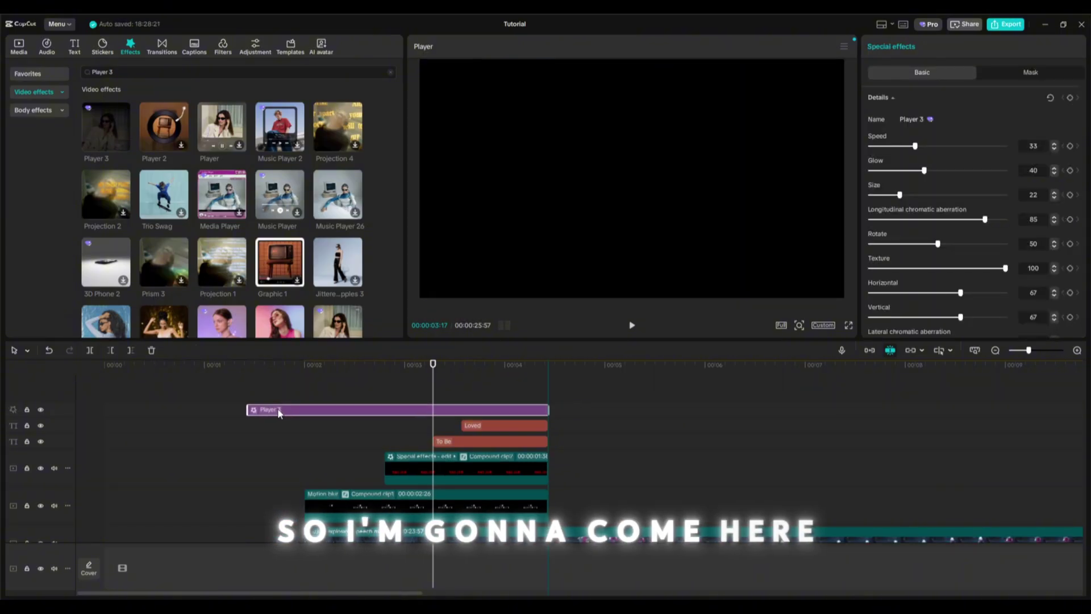
Trim the Player 3 effect's start to the beginning of the Enough clip and set its Texture to 0.
click(482, 386)
click(443, 409)
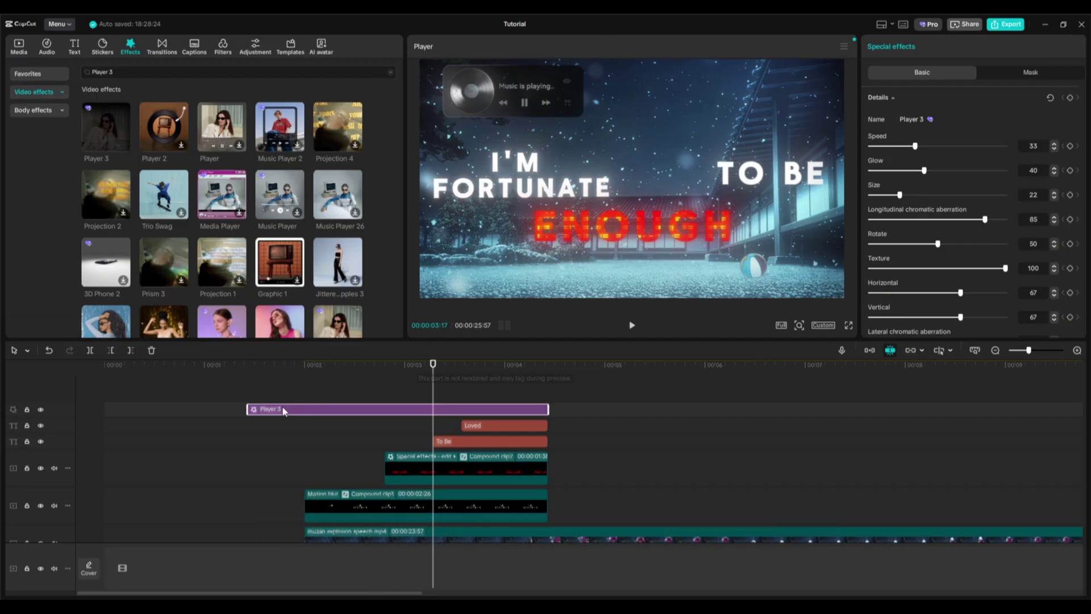
drag(247, 410, 383, 409)
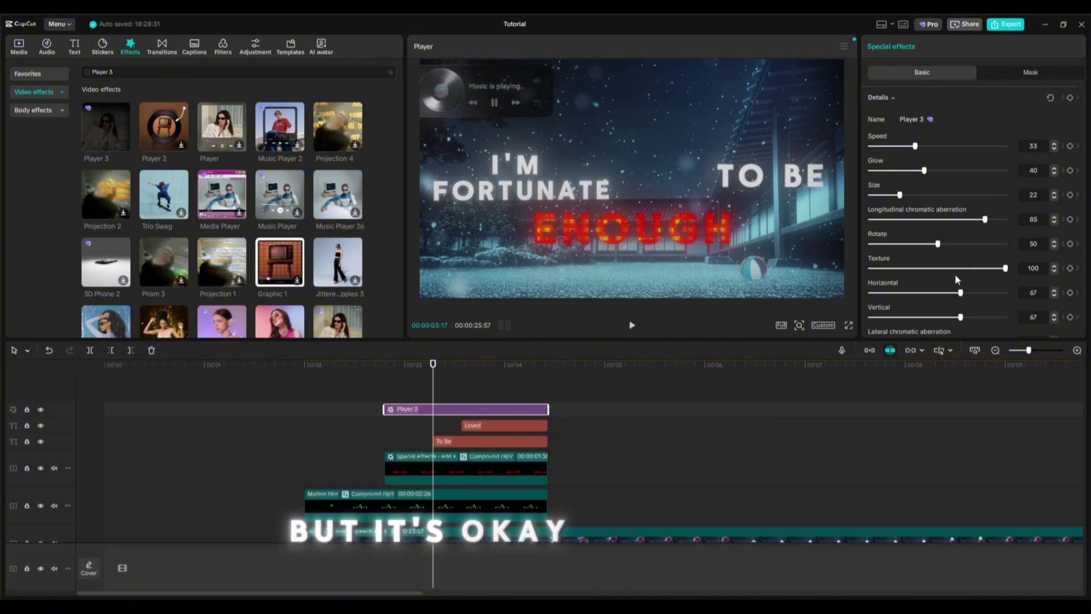
drag(1005, 269, 680, 268)
Combine the Player 3 effect with the To Be and Loved texts into a compound clip and cut away the part before To Be.
drag(571, 392, 486, 440)
key(alt+g)
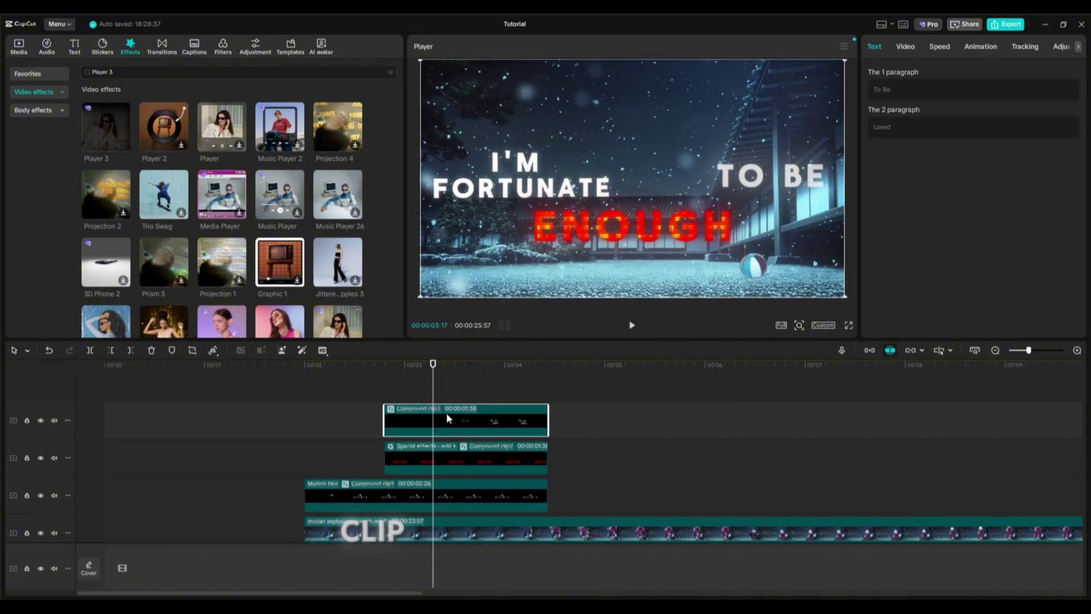
key(ctrl+b)
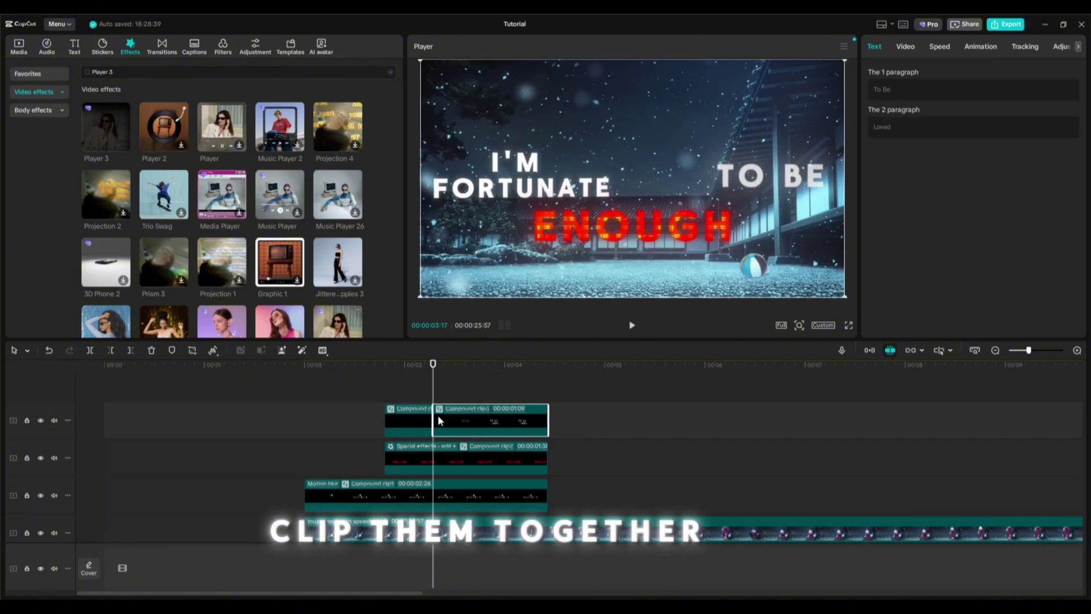
double_click(408, 429)
Inside the To Be Loved compound clip, set the Player 3 effect's Rotate to 25 and reduce its Glow.
click(238, 419)
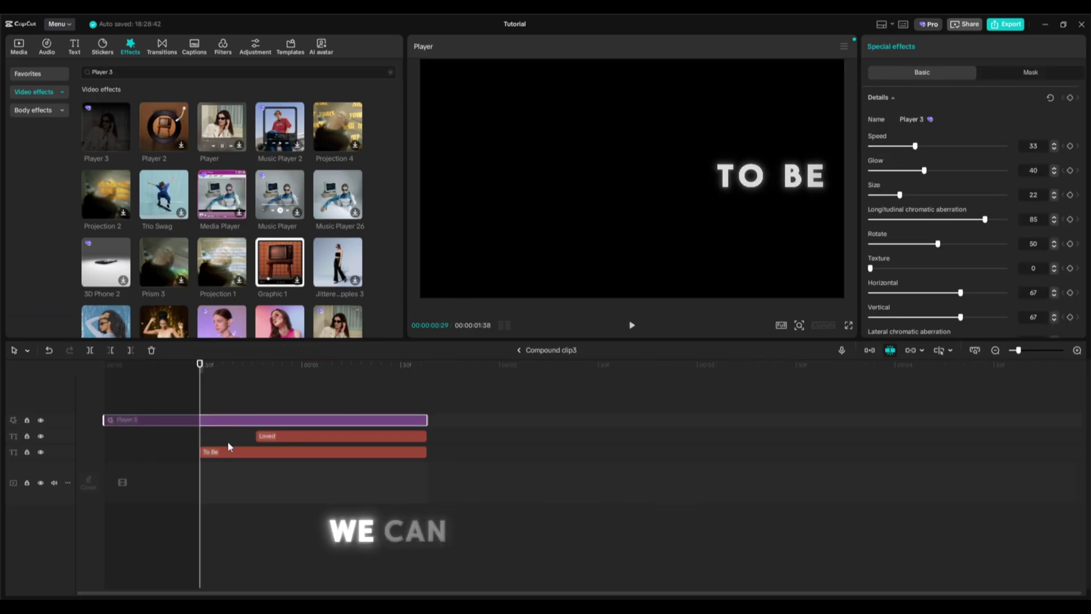
drag(914, 246, 903, 248)
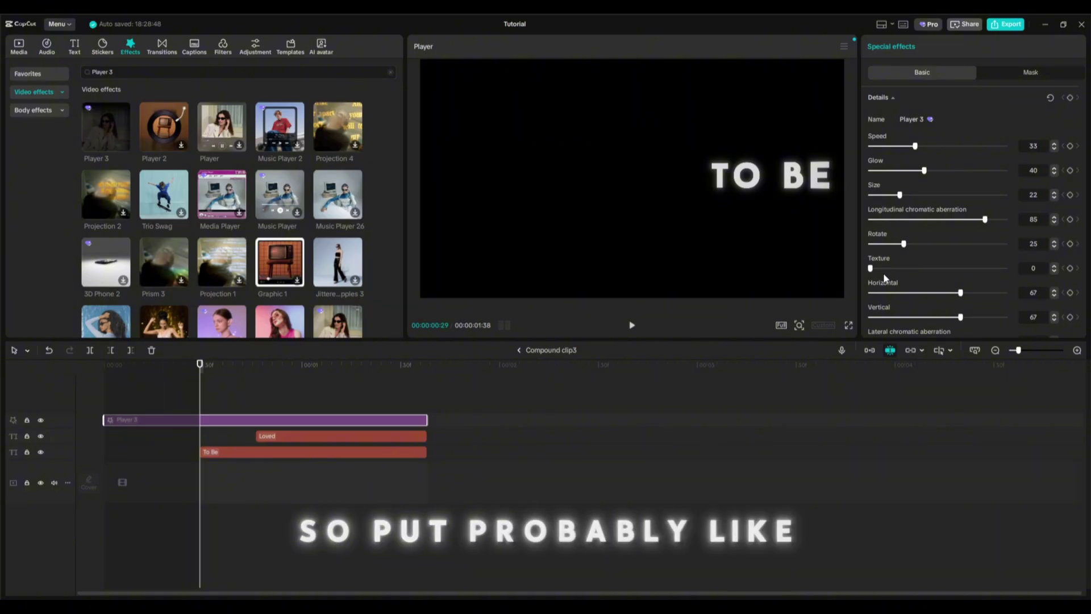
scroll(973, 277, down, 1)
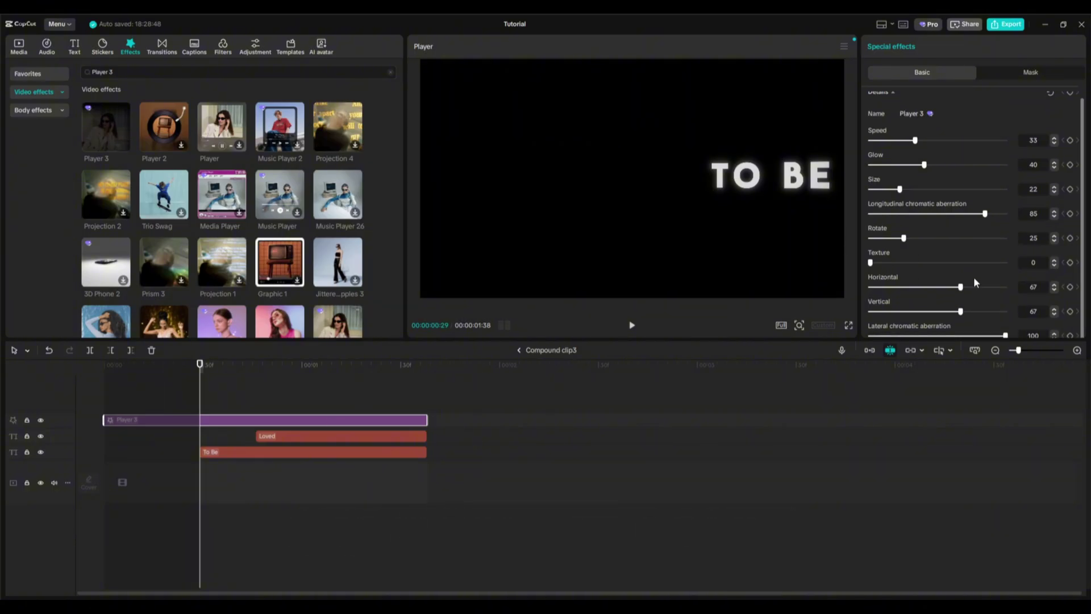
mouse_move(960, 287)
mouse_down()
mouse_move(928, 287)
mouse_move(956, 288)
mouse_move(974, 311)
mouse_move(945, 310)
mouse_move(985, 309)
mouse_move(953, 308)
mouse_up()
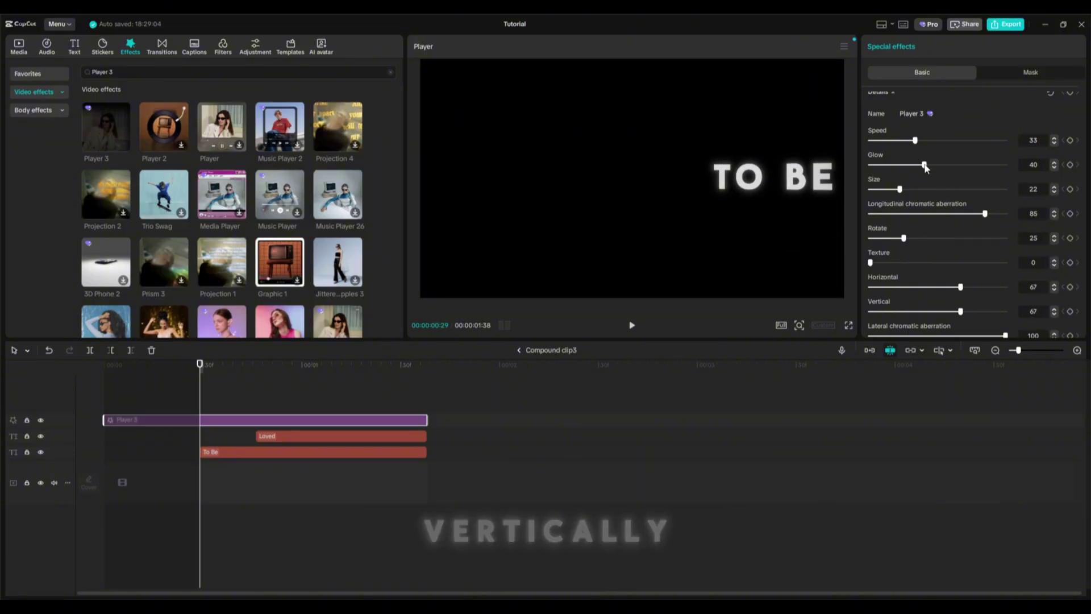
drag(245, 416, 230, 415)
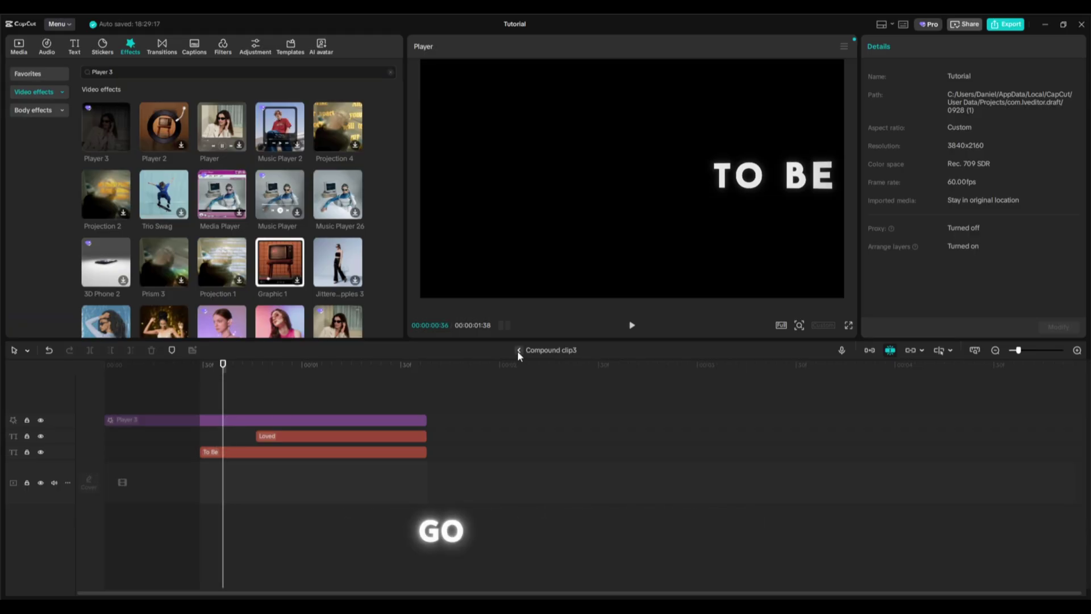
click(518, 350)
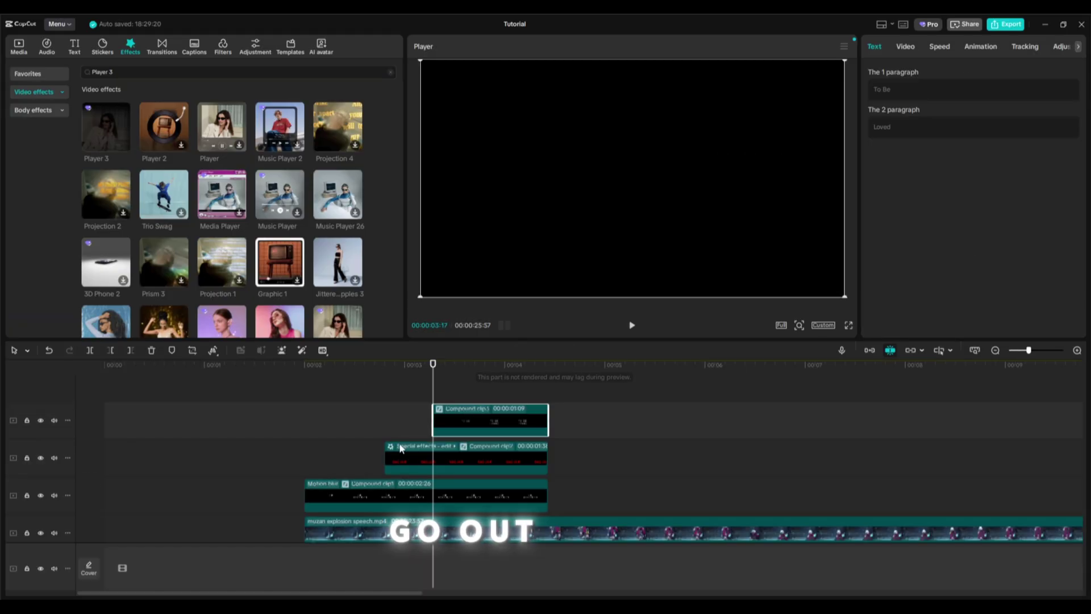
Move the To Be Loved compound clip up and to the right in the frame and scale it down so it clears the Enough text.
drag(406, 401, 339, 403)
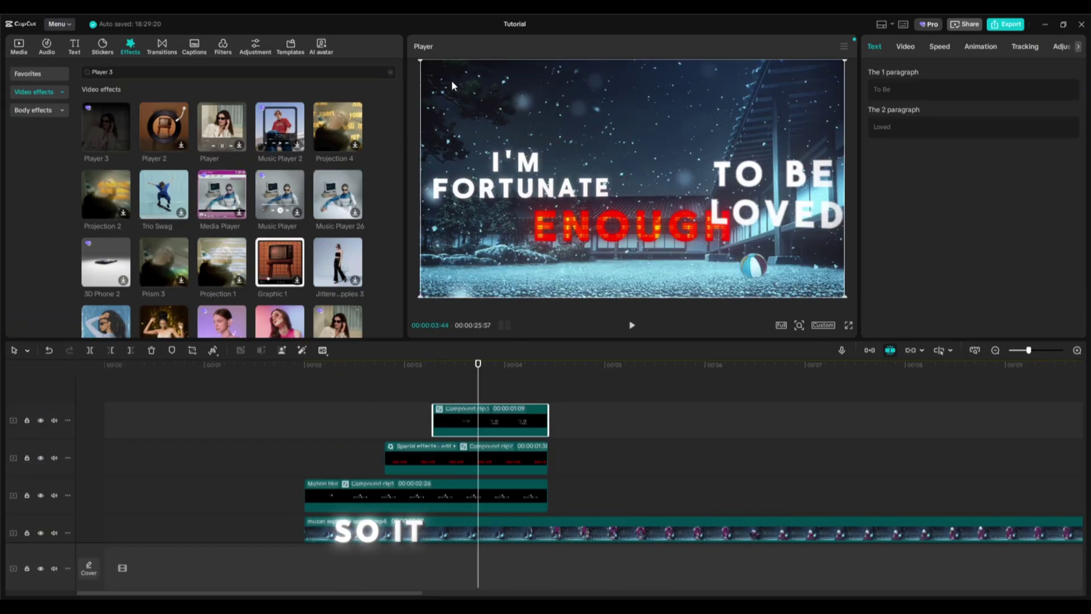
drag(696, 217, 757, 187)
scroll(733, 196, down, 4)
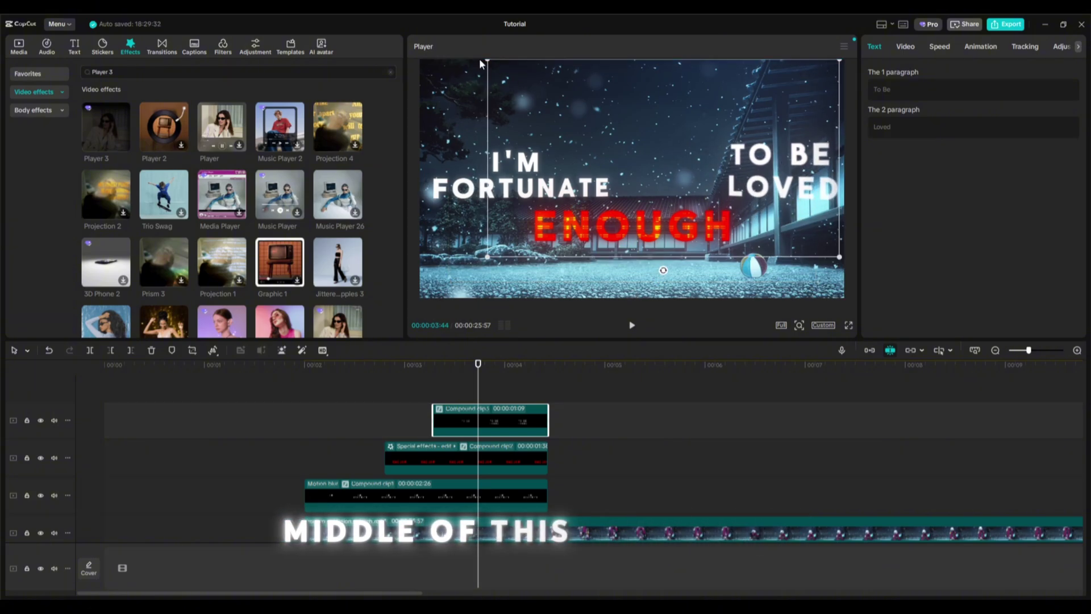
drag(478, 59, 545, 83)
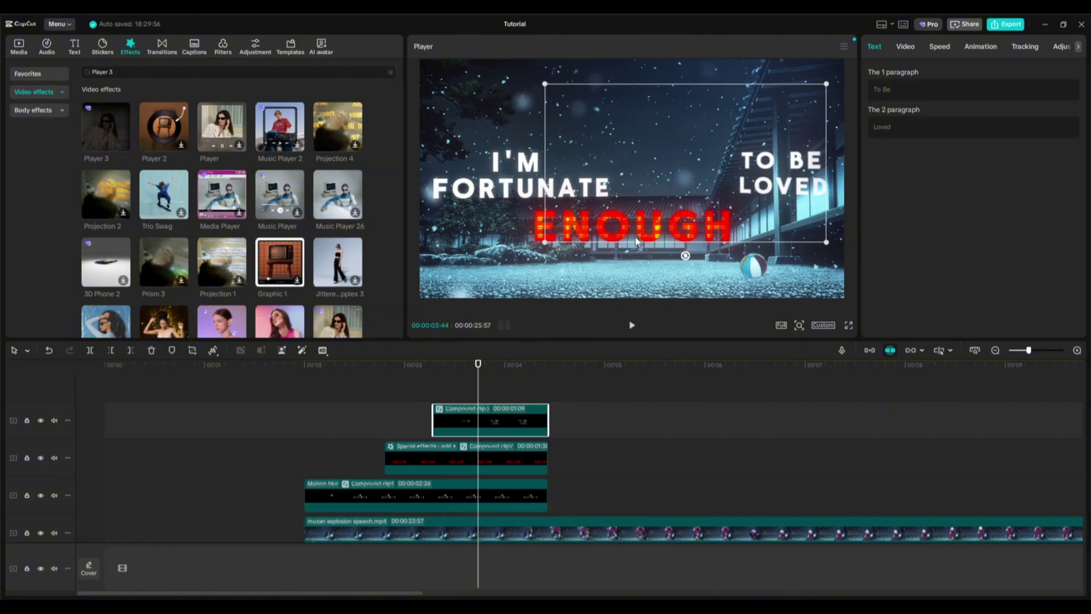
Shift the red Enough text slightly right and down between the other words, and preview the text layout.
click(464, 463)
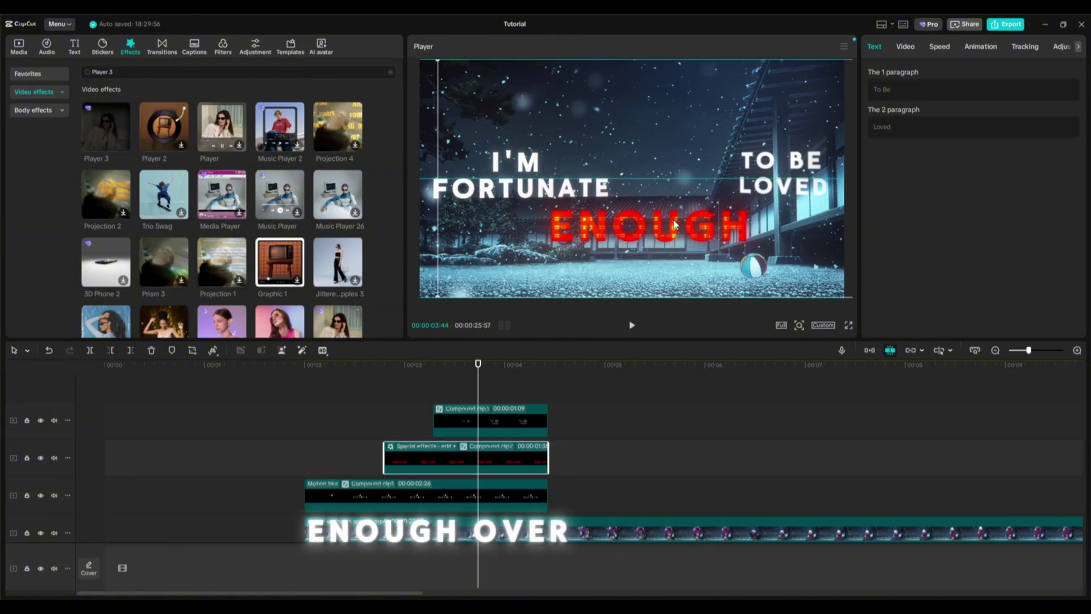
drag(672, 236, 677, 235)
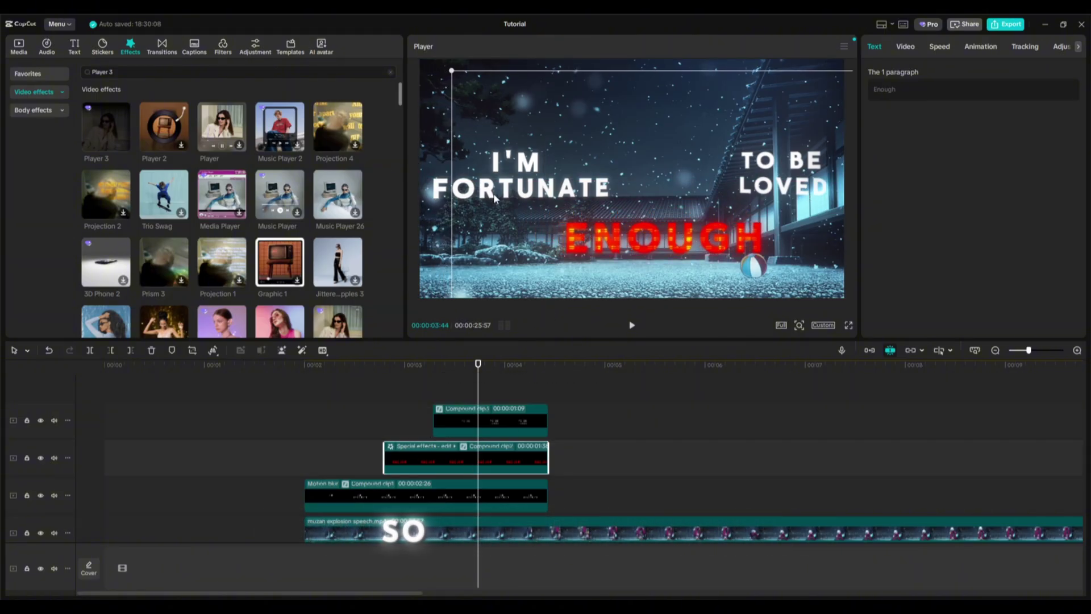
click(446, 396)
drag(446, 396, 498, 424)
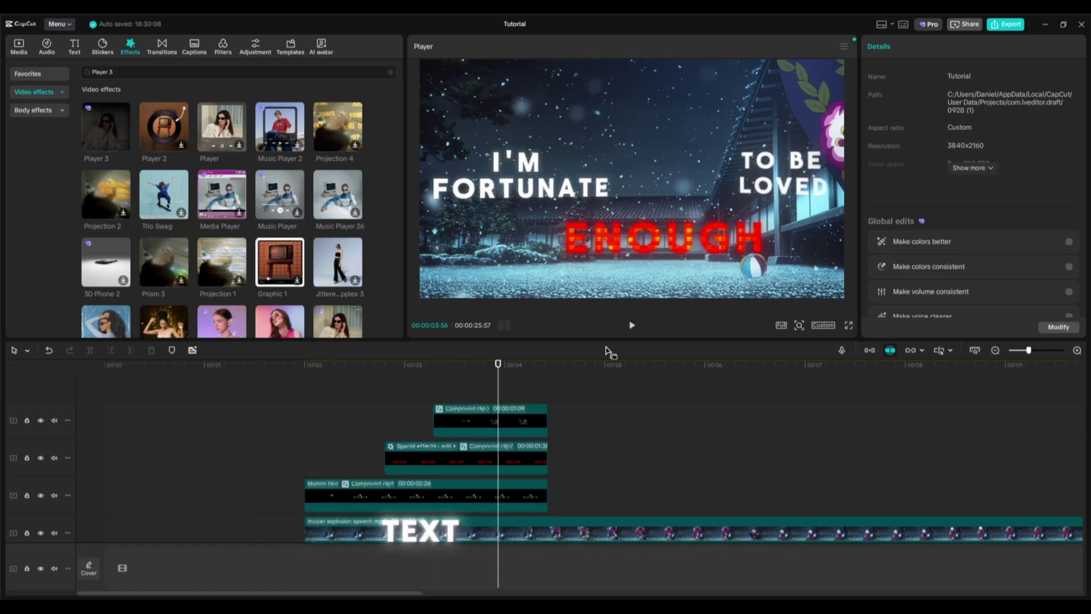
click(485, 409)
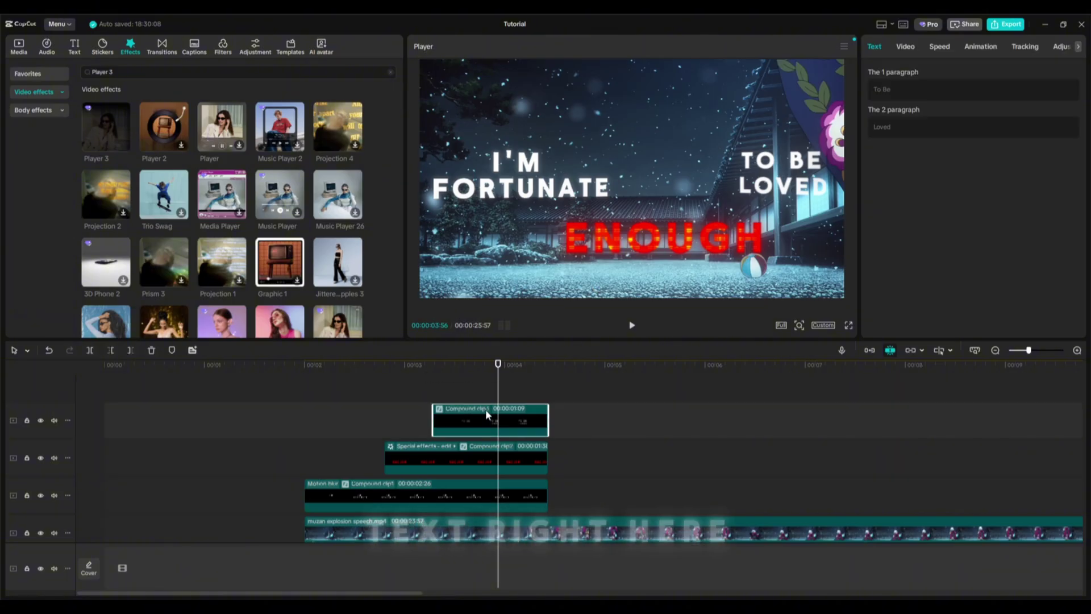
click(479, 384)
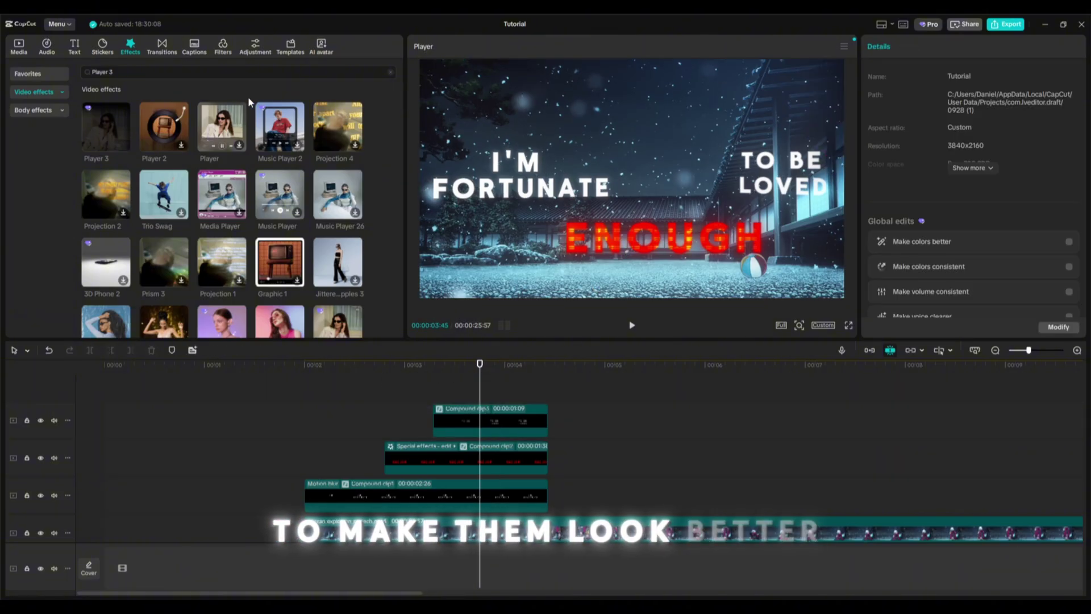
Search the video effects for GLOW and browse the NEW and Light categories for effects suited to the text.
drag(142, 74, 32, 63)
text(GLOW)
key(Return)
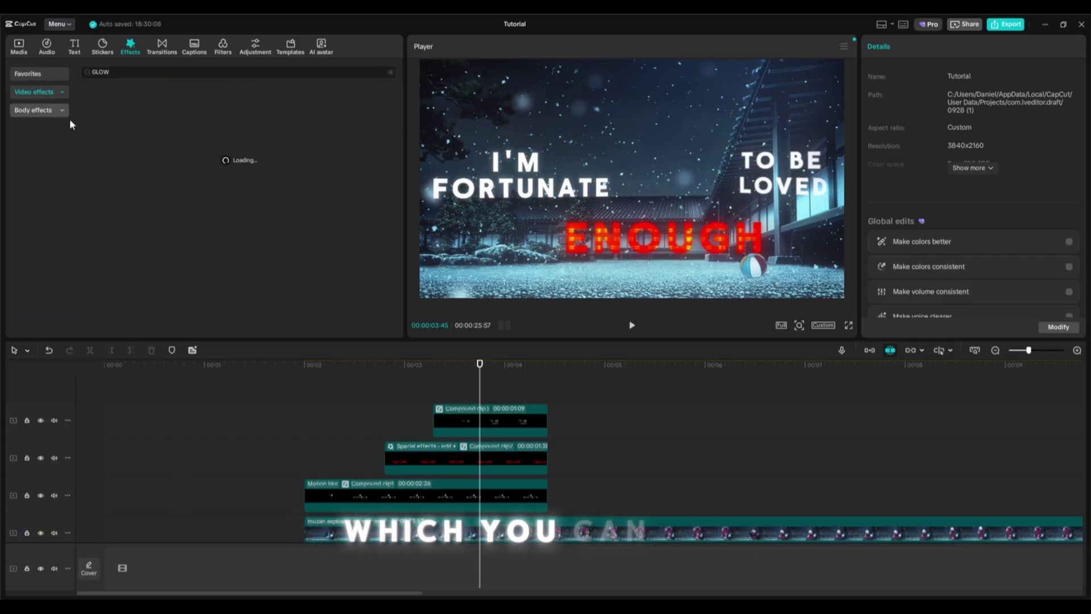
click(51, 92)
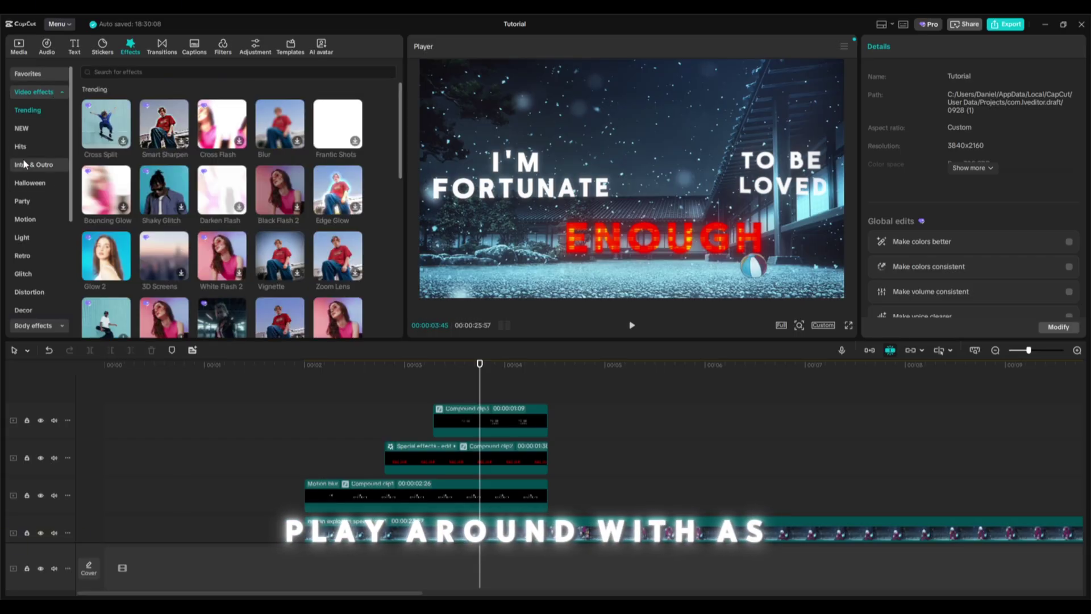
click(28, 130)
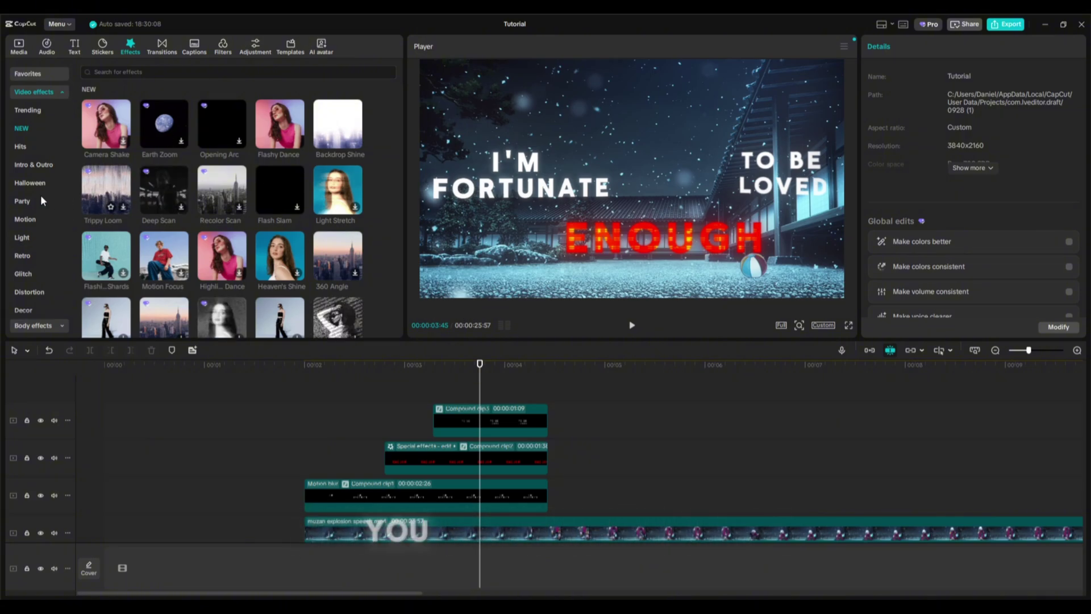
scroll(36, 196, down, 4)
click(36, 134)
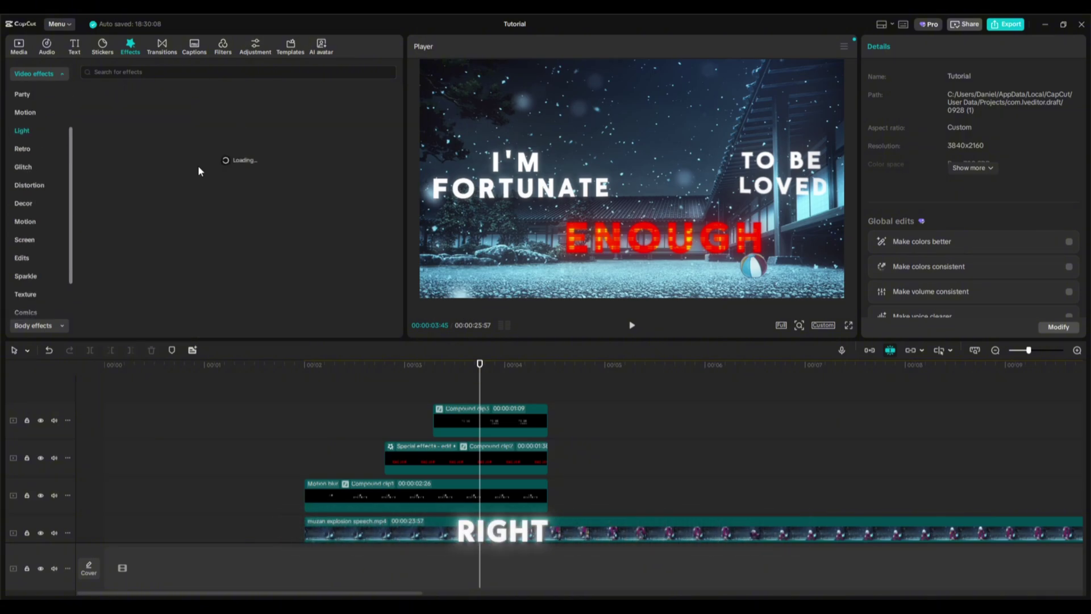
scroll(181, 195, down, 2)
scroll(200, 192, up, 2)
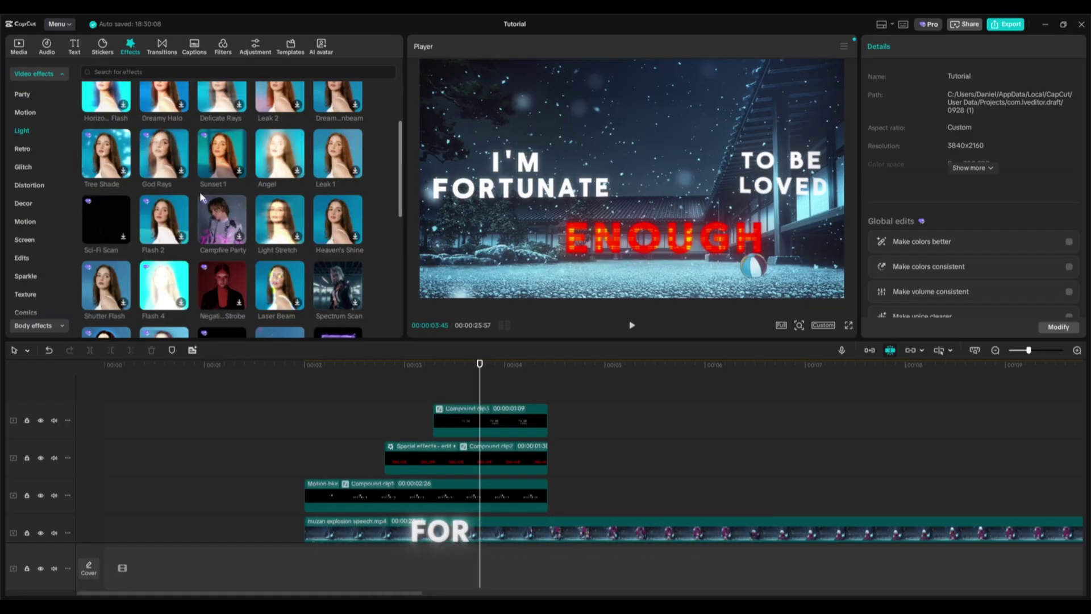
scroll(319, 180, up, 5)
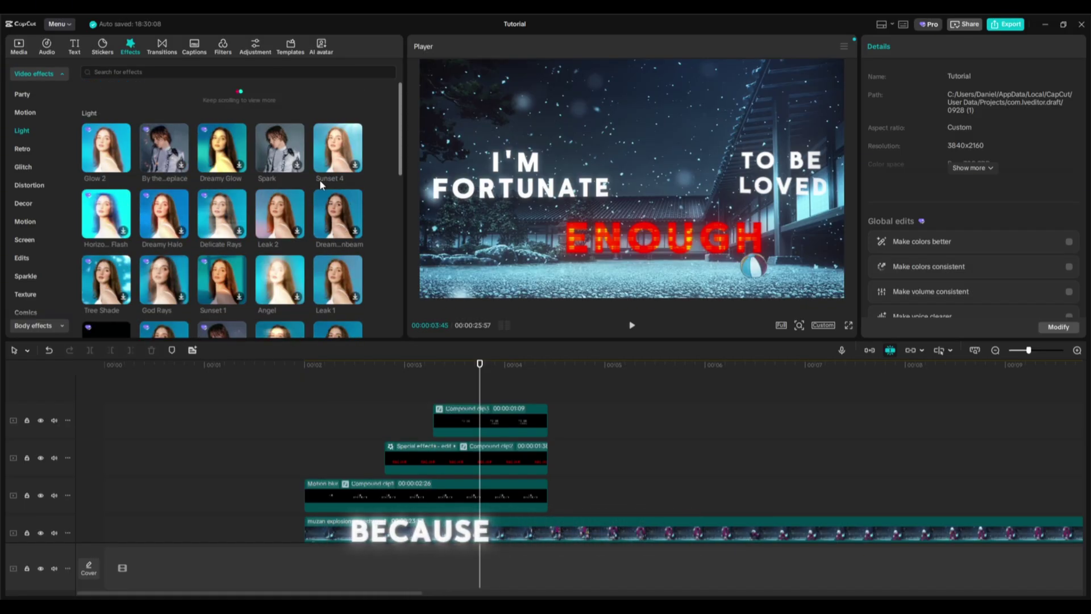
click(26, 130)
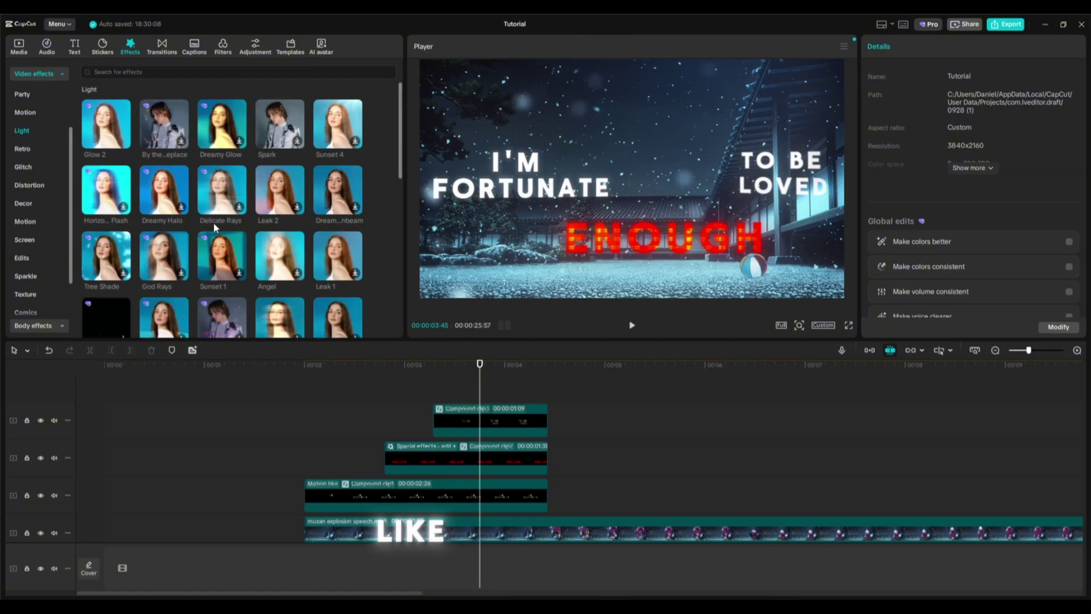
Try the Spectrum Scan light effect on the To Be Loved compound clip and remove it.
scroll(214, 222, down, 2)
drag(338, 164, 471, 423)
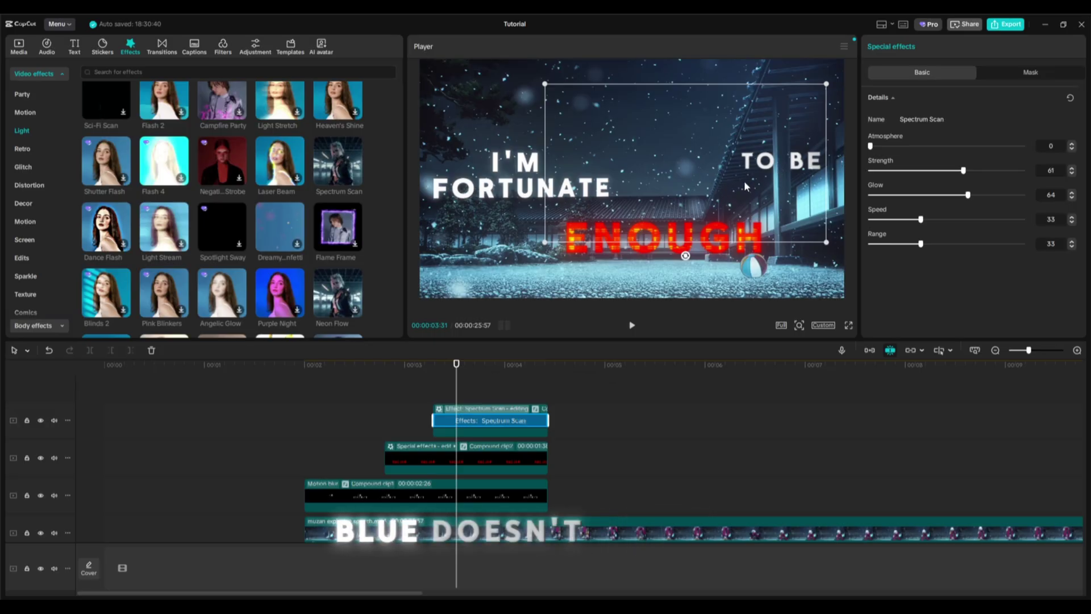
key(Delete)
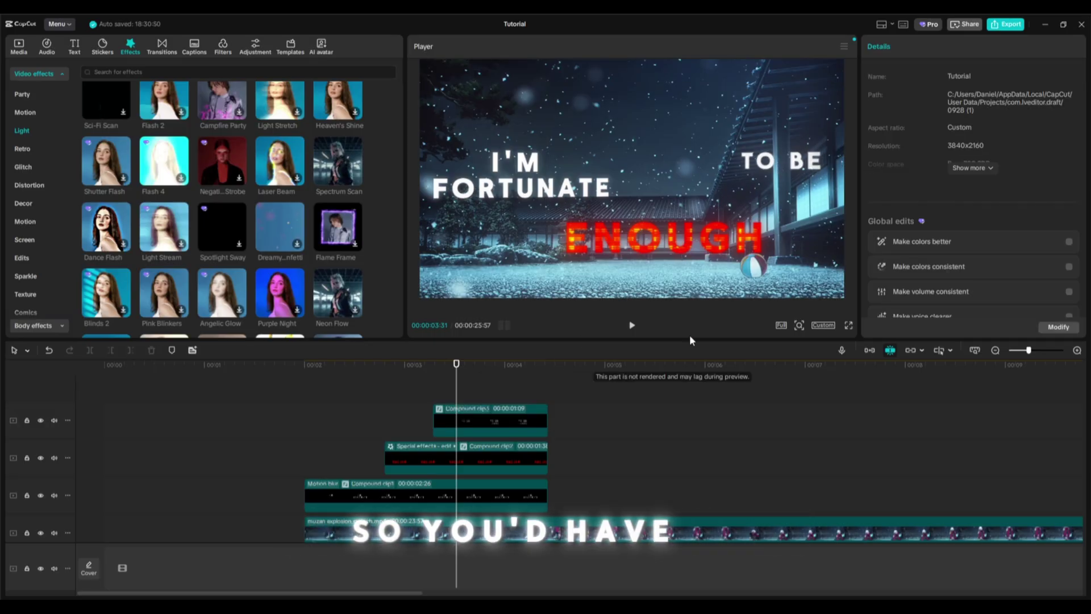
Open the To Be Loved compound clip, change the Loved text's color to red and return to the main timeline.
click(455, 424)
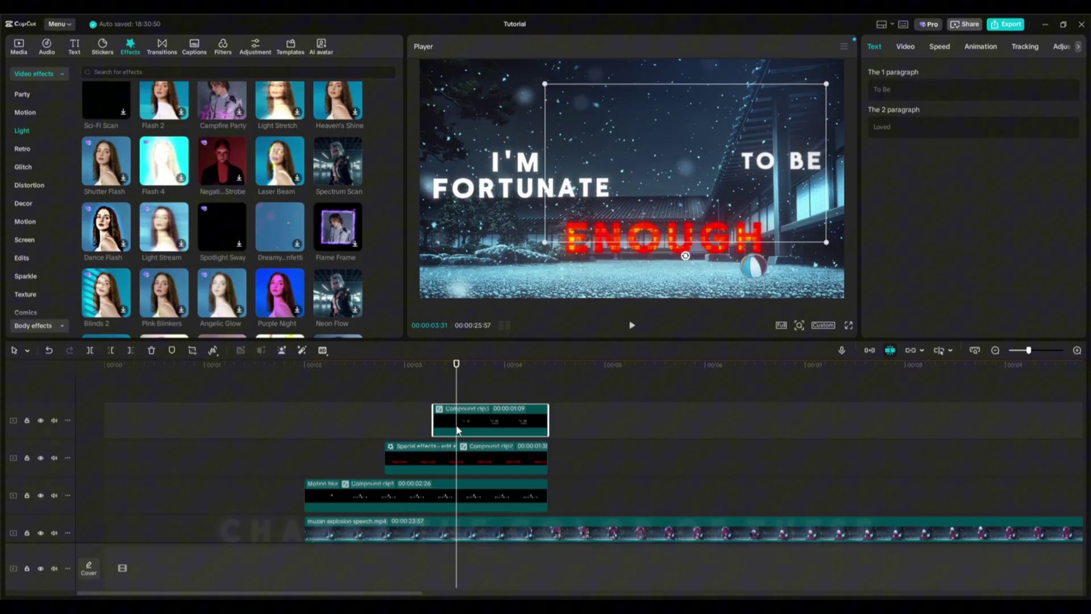
double_click(514, 410)
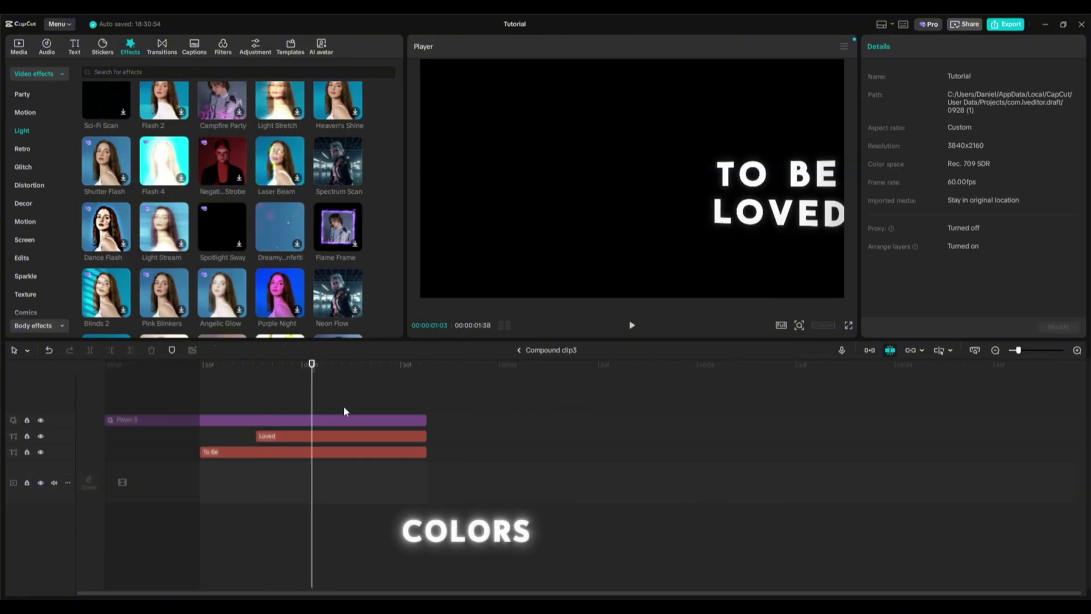
click(353, 436)
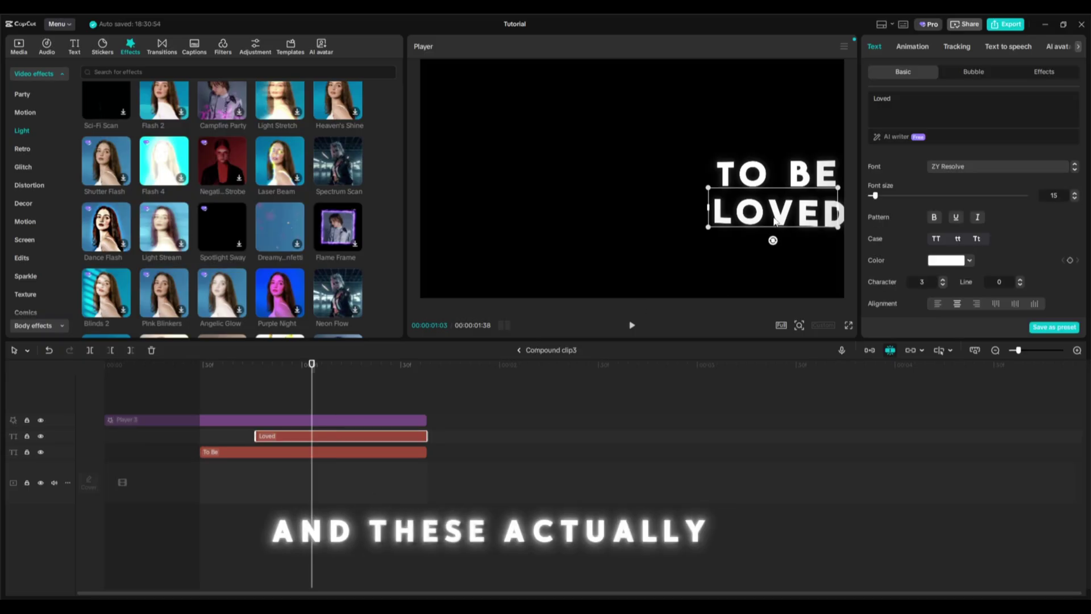
click(380, 444)
click(343, 451)
drag(784, 179, 780, 179)
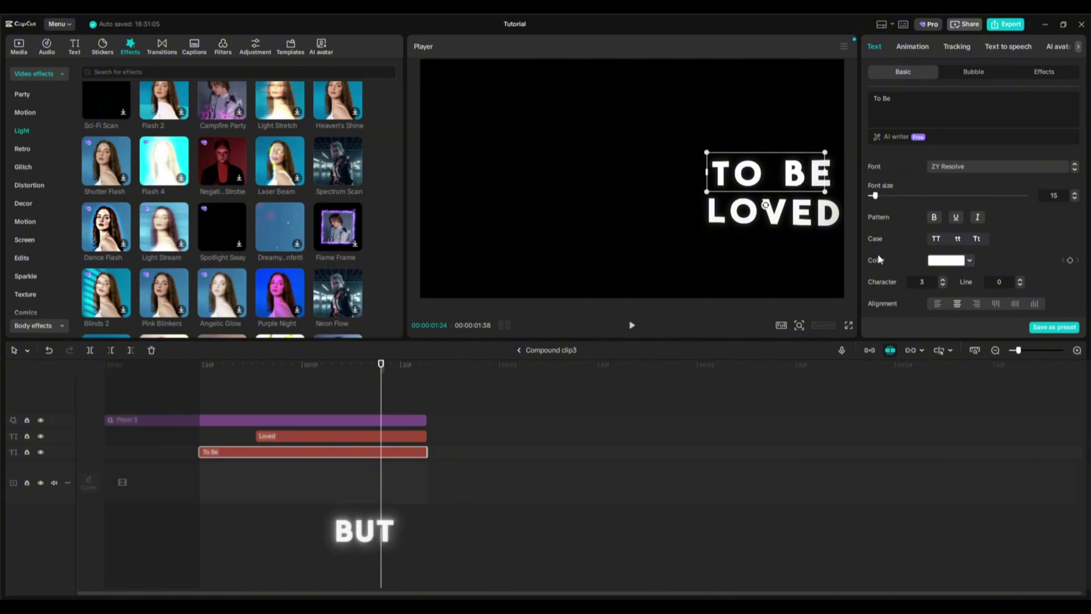
click(342, 478)
click(311, 434)
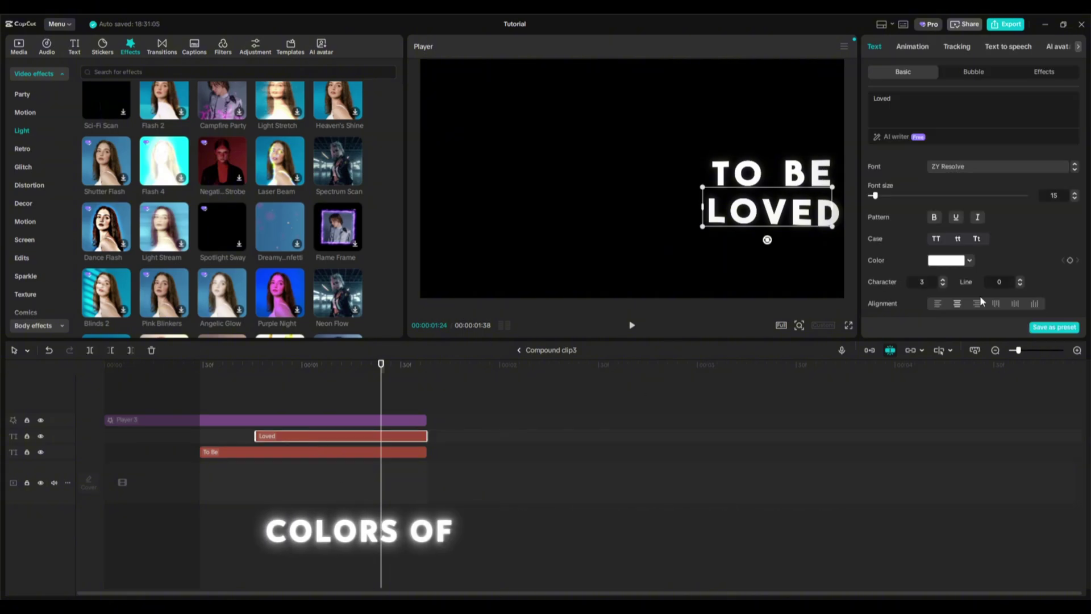
click(968, 260)
click(1029, 276)
click(556, 392)
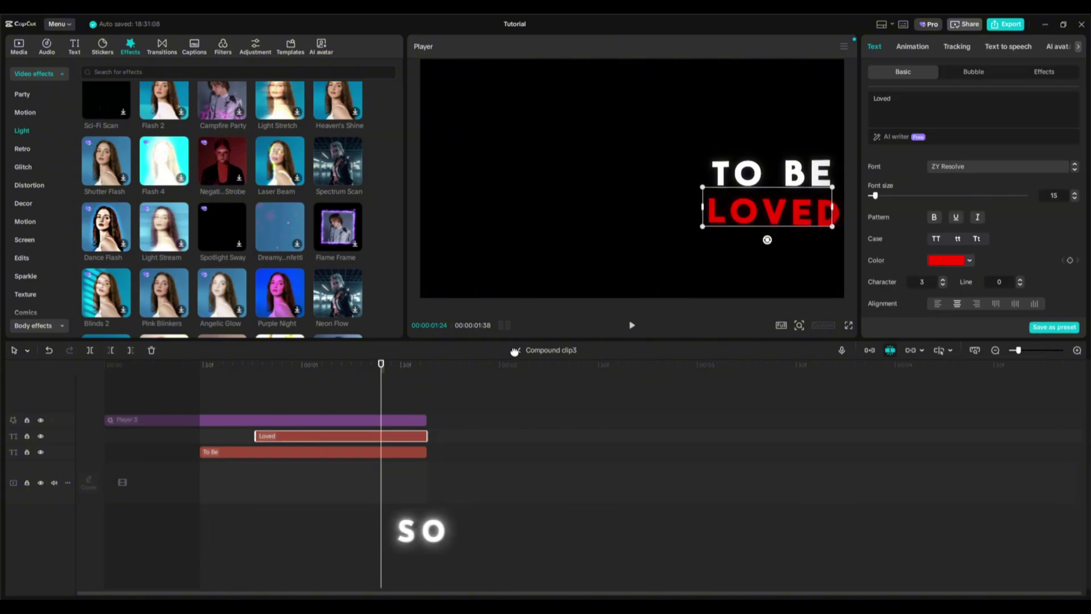
click(518, 350)
Reopen the To Be Loved compound clip to check the Loved text's settings, and return to the main timeline.
double_click(502, 424)
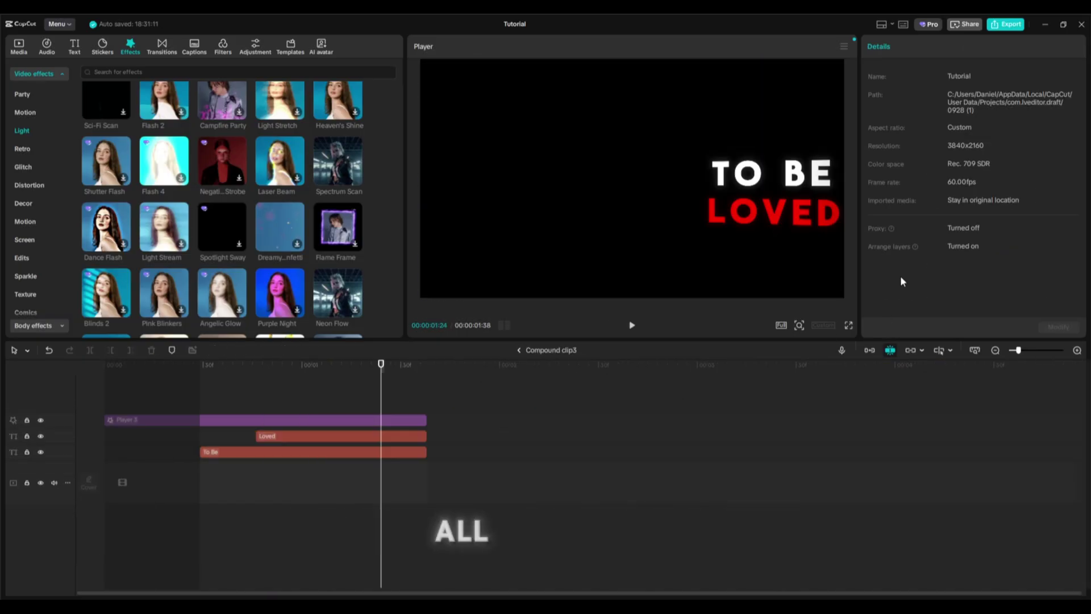
click(366, 435)
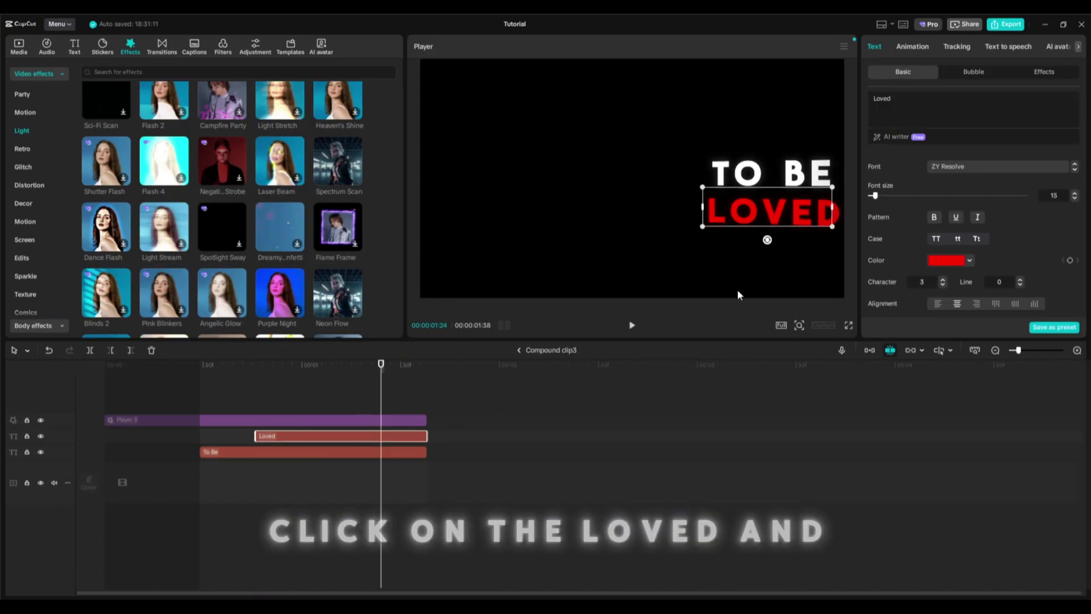
click(518, 350)
Open the I'm Fortunate compound clip, color the Fortunate text bright green (33FF00) and return to the main timeline.
double_click(377, 487)
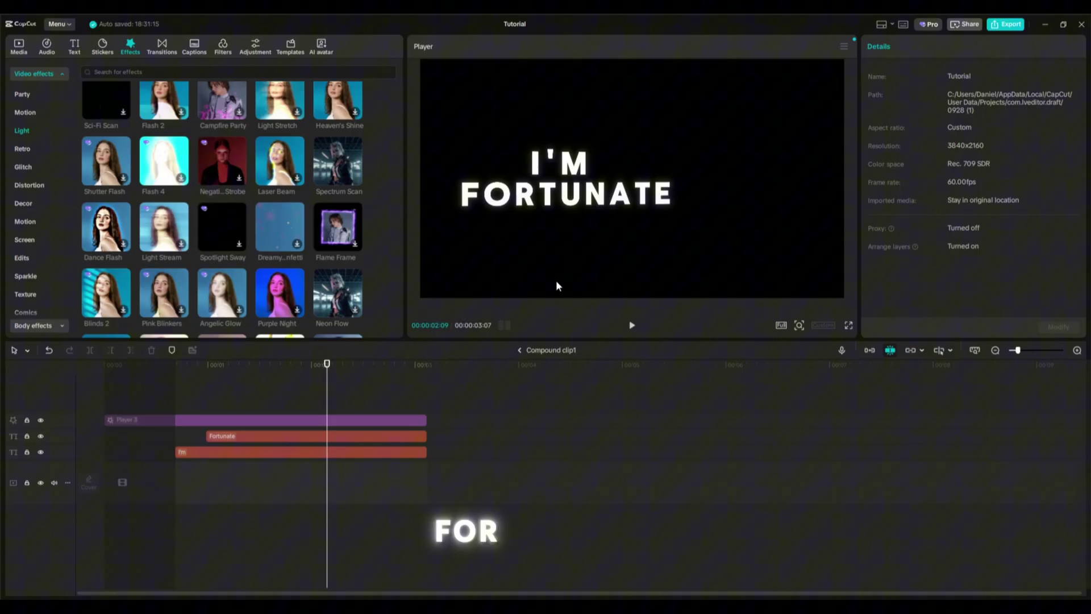
click(290, 435)
click(968, 261)
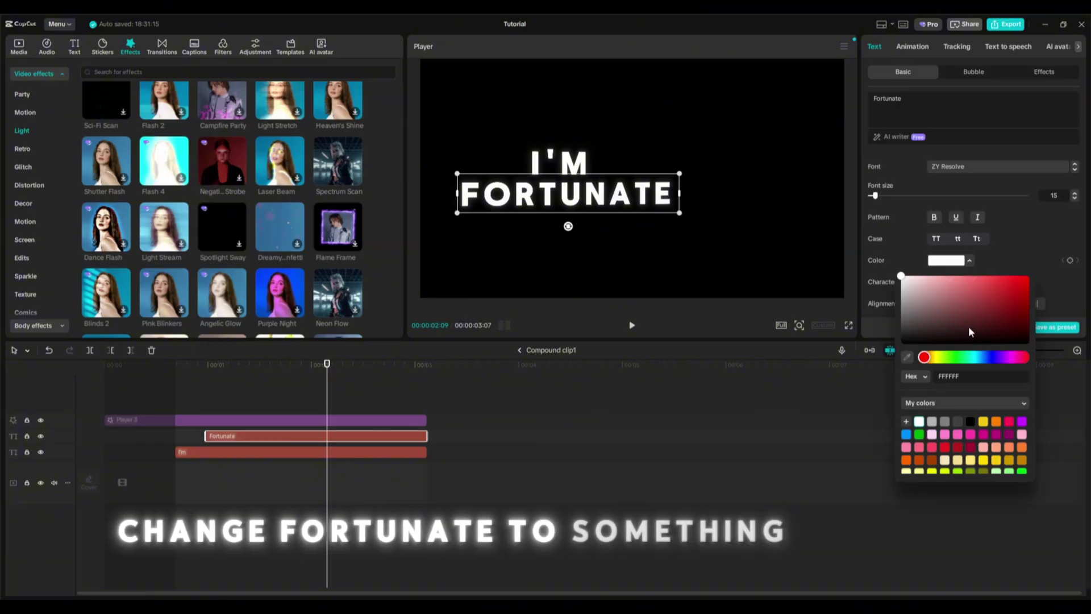
drag(948, 359, 1068, 265)
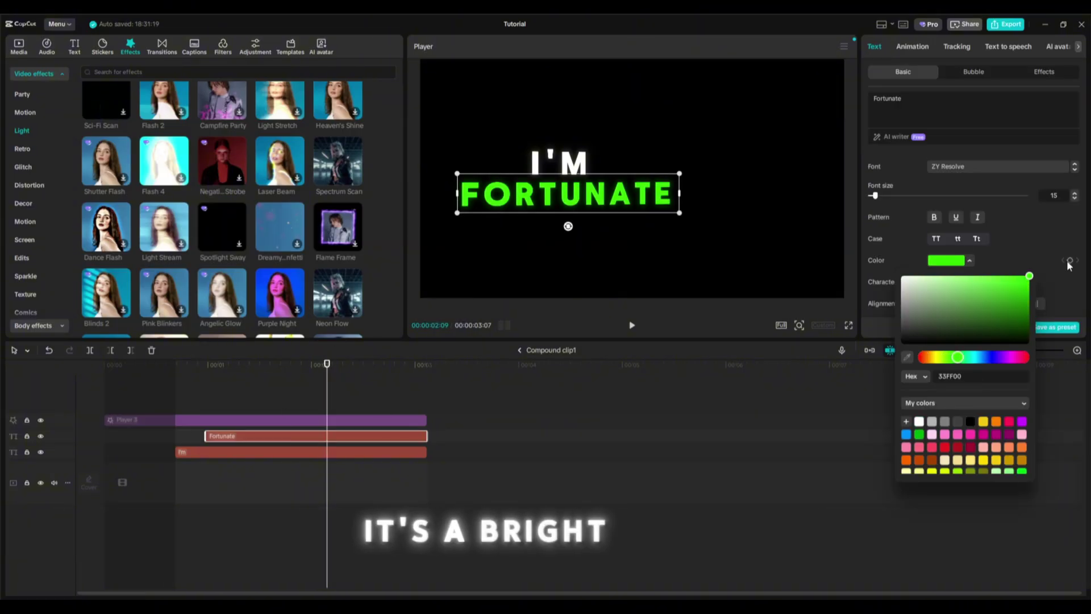
click(519, 350)
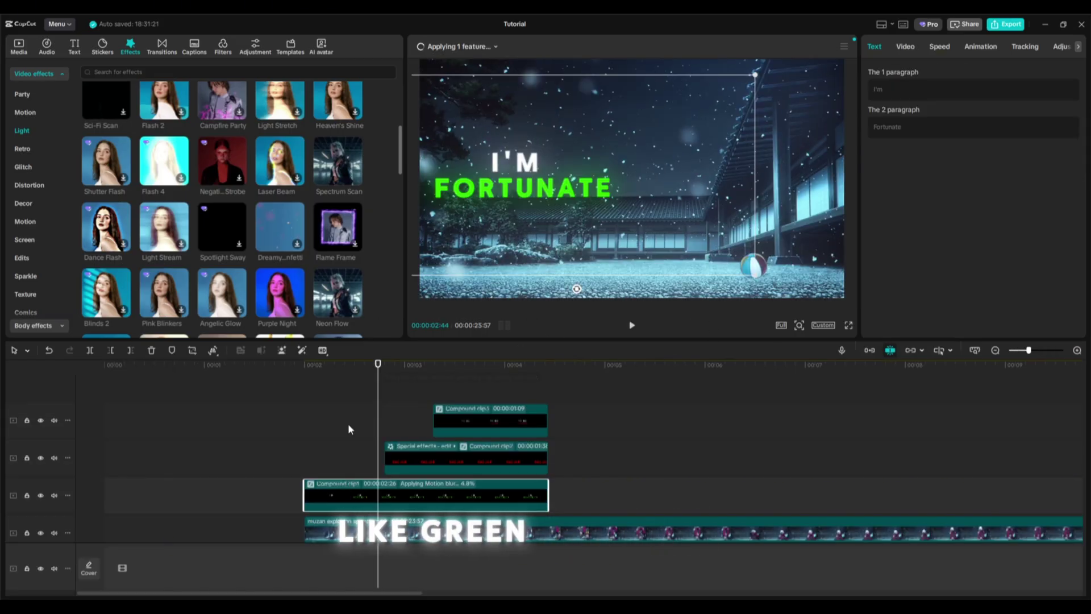
Preview the recolored text animation from just before the first word appears, and again from the start of the timeline.
drag(329, 437, 459, 443)
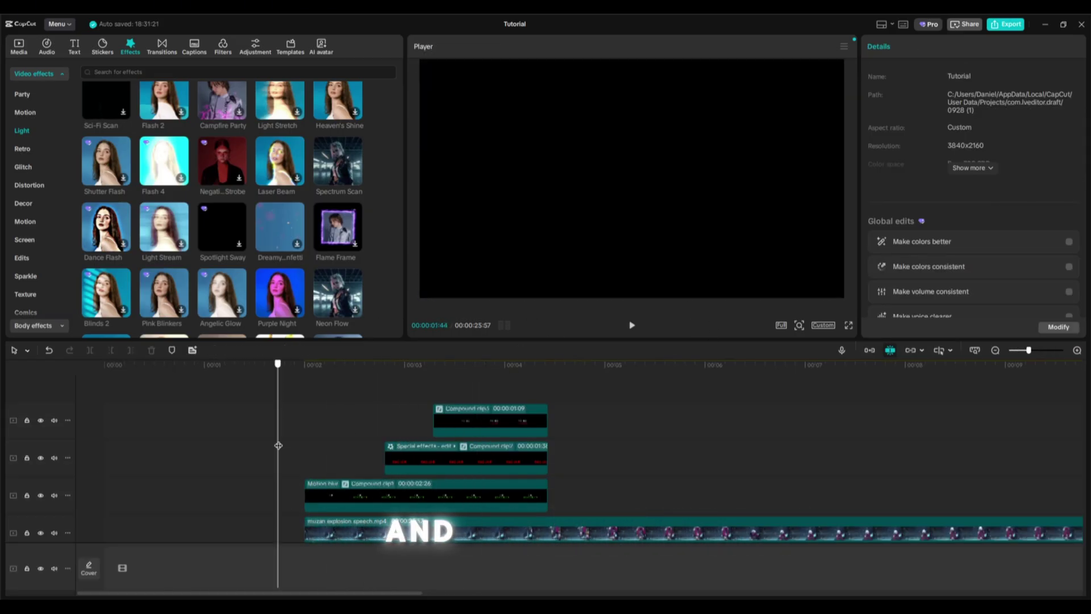
drag(277, 445, 300, 443)
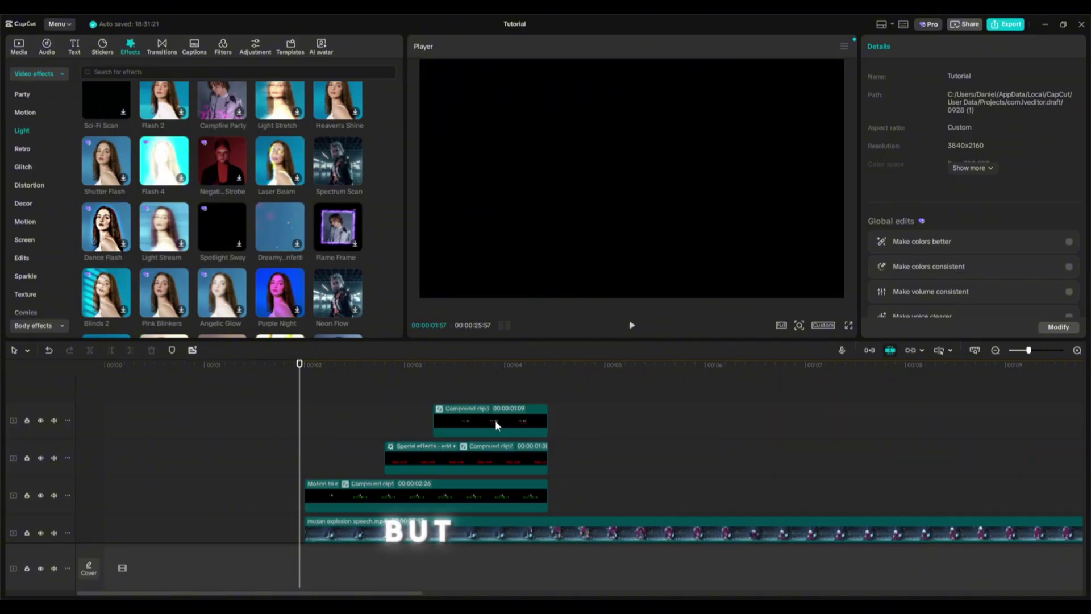
key(space)
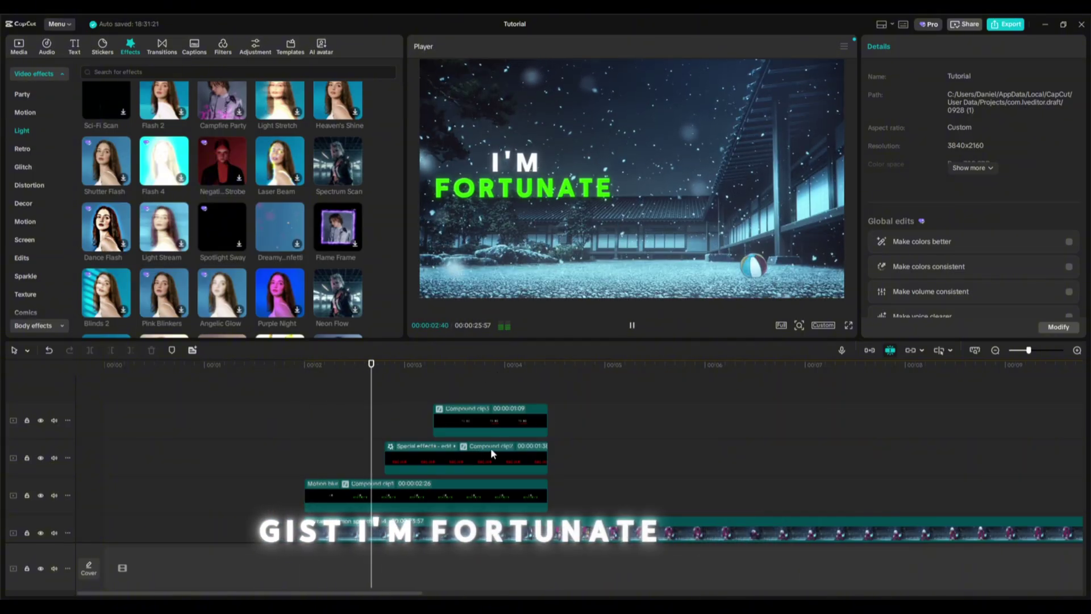
key(space)
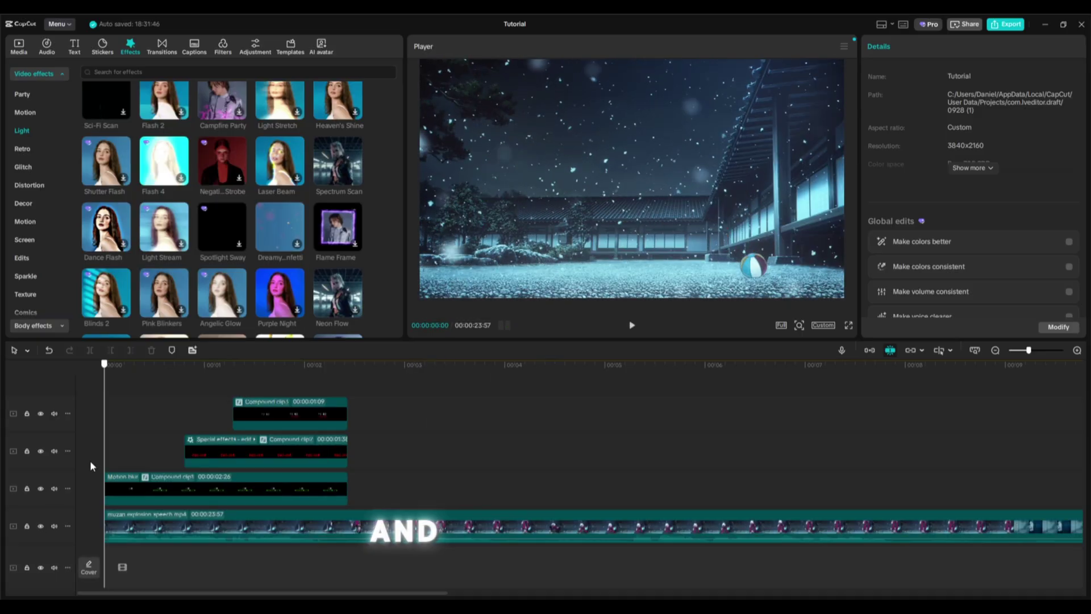
key(space)
Select the three compound clips with the anime clip, shift them together to 00:00 and put the playhead there.
drag(294, 392, 372, 531)
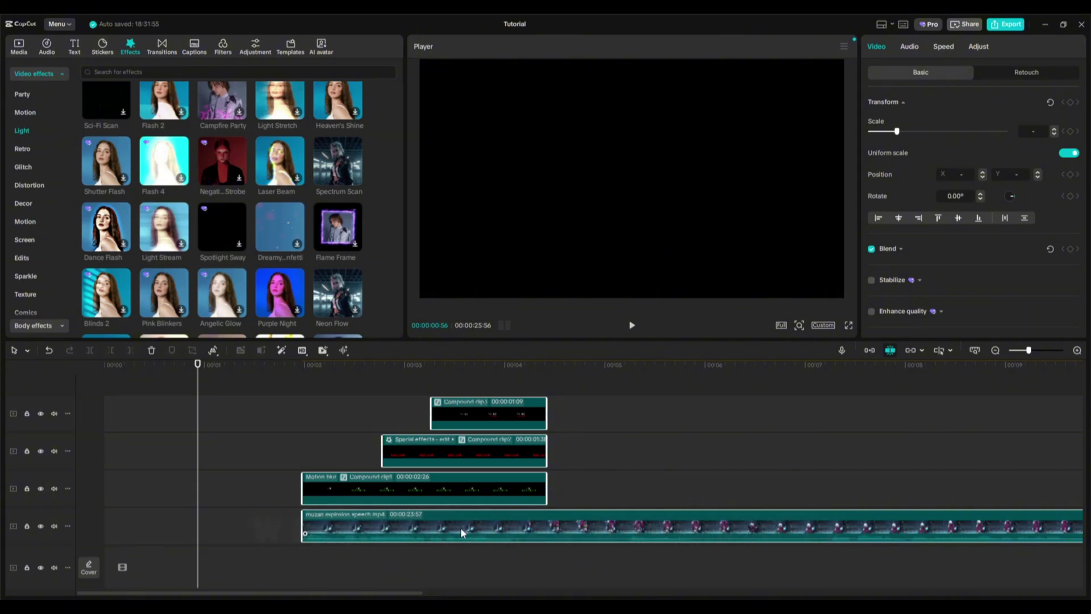
drag(460, 527, 265, 528)
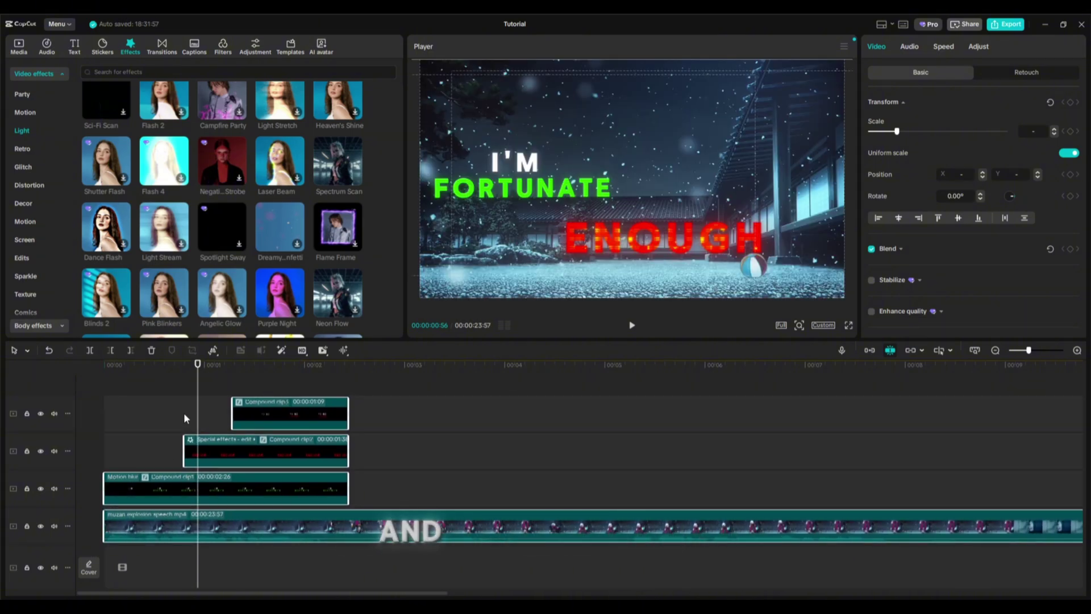
click(165, 405)
drag(197, 413, 135, 418)
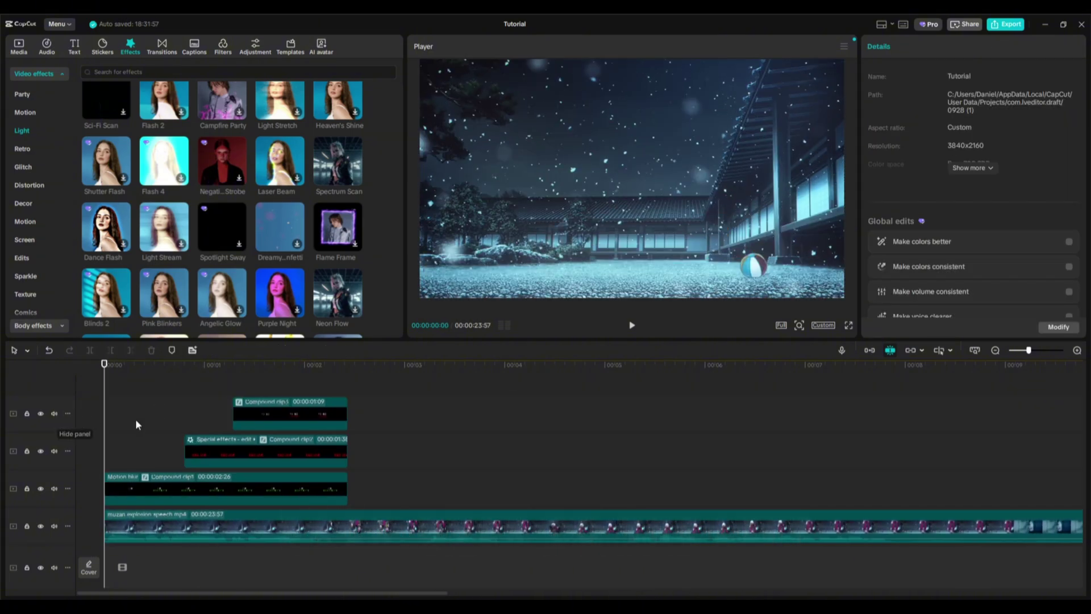